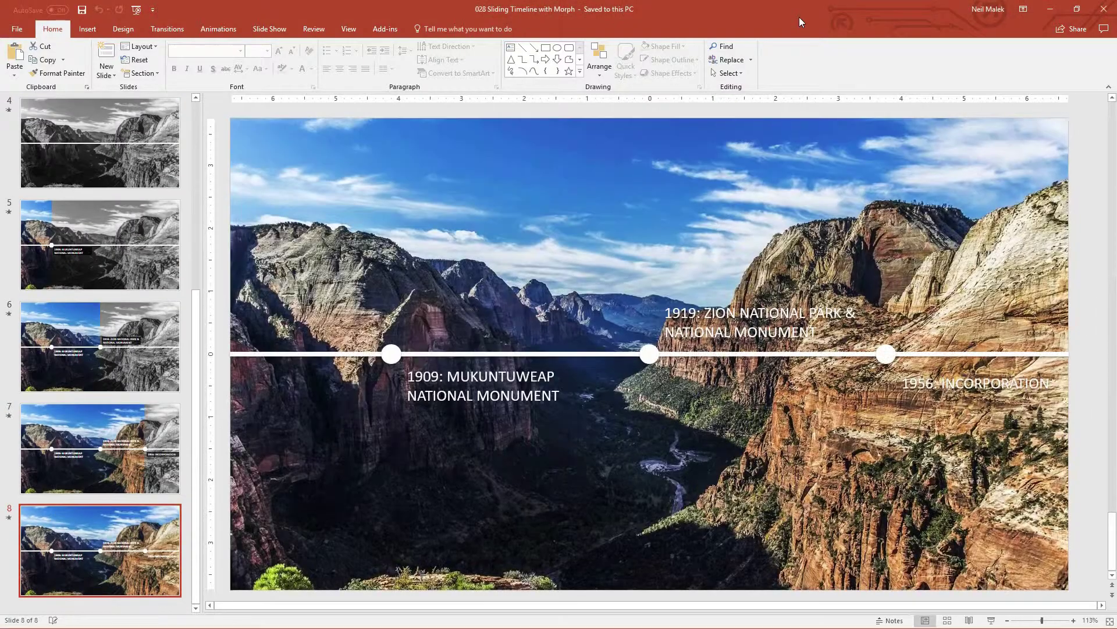
Step: Scroll the slide thumbnails up to the Half Dome night-sky slide 2
scroll(113, 190, up, 5)
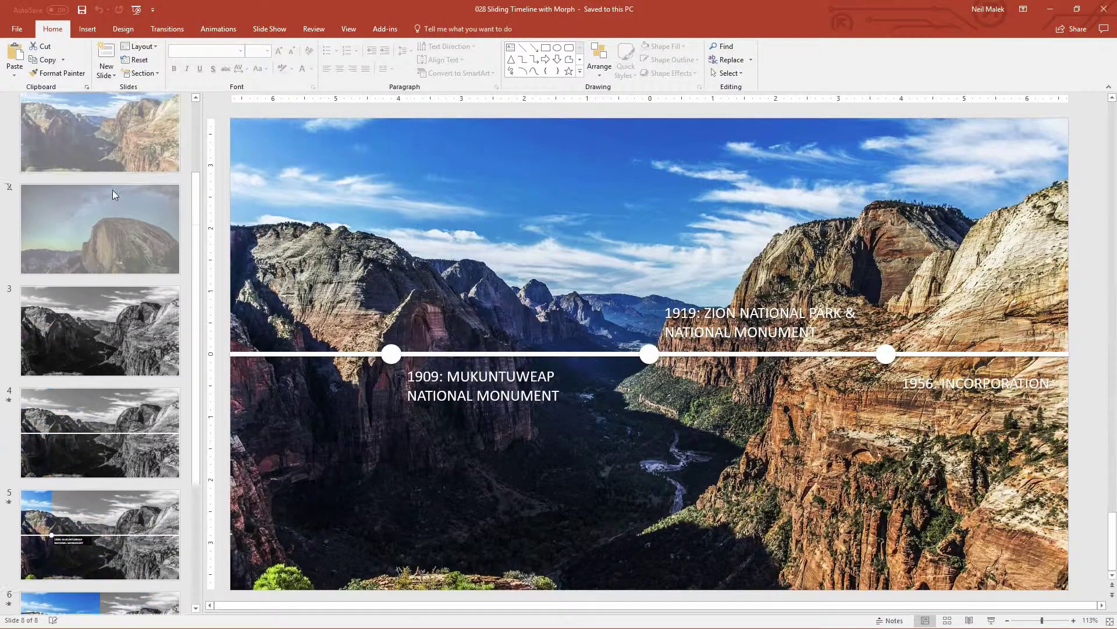
Step: Duplicate Half Dome slide 2 and move the copy to the end as slide 9
click(97, 256)
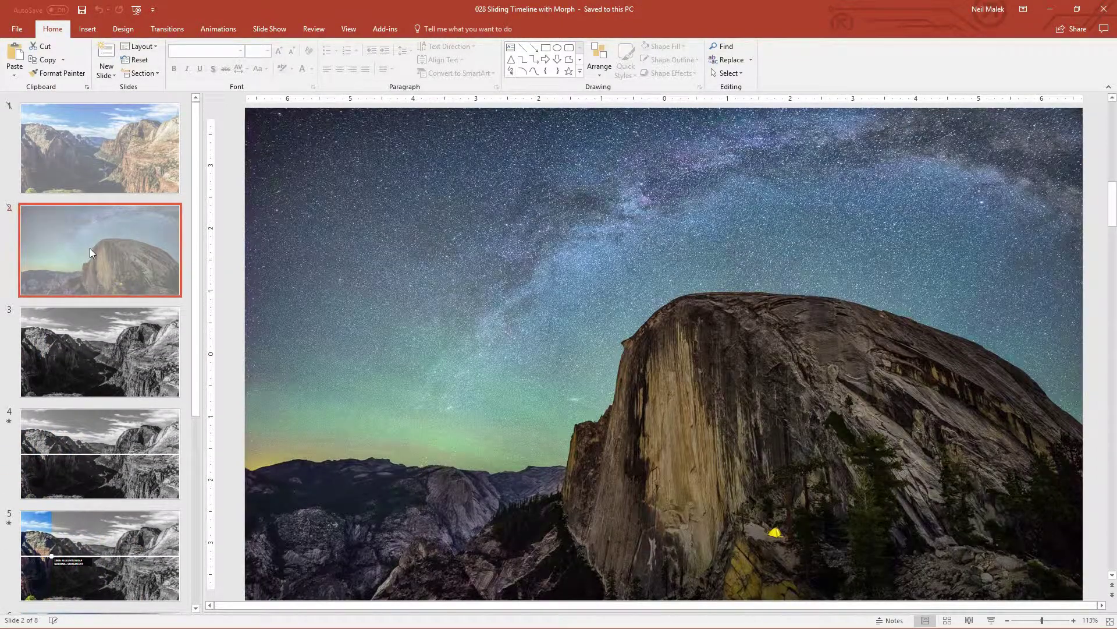
key(ctrl+d)
drag(117, 353, 92, 547)
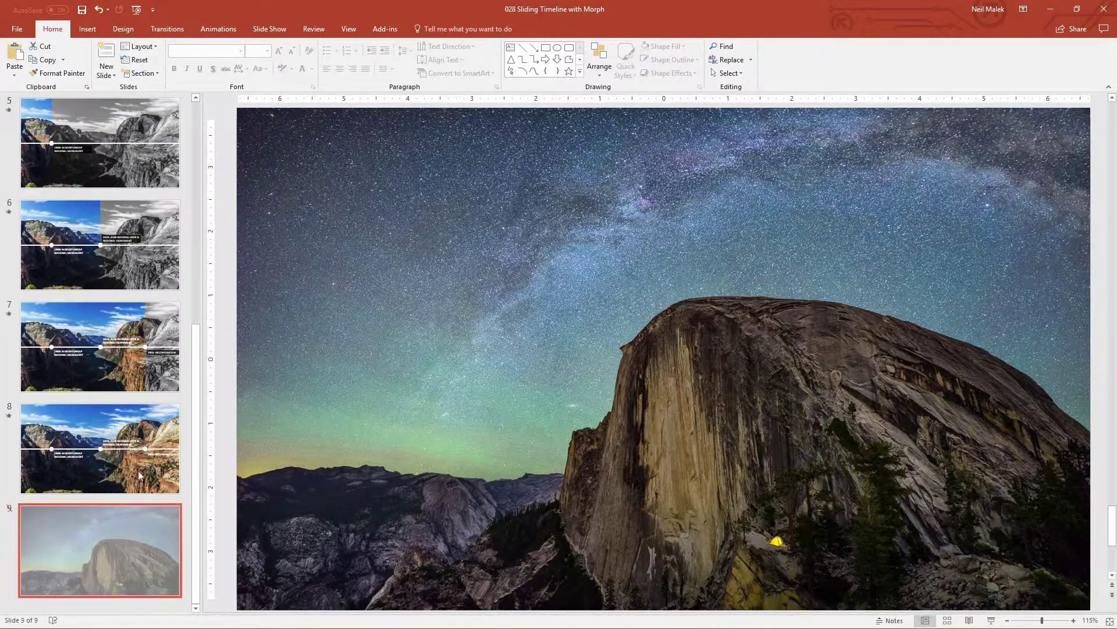
click(270, 30)
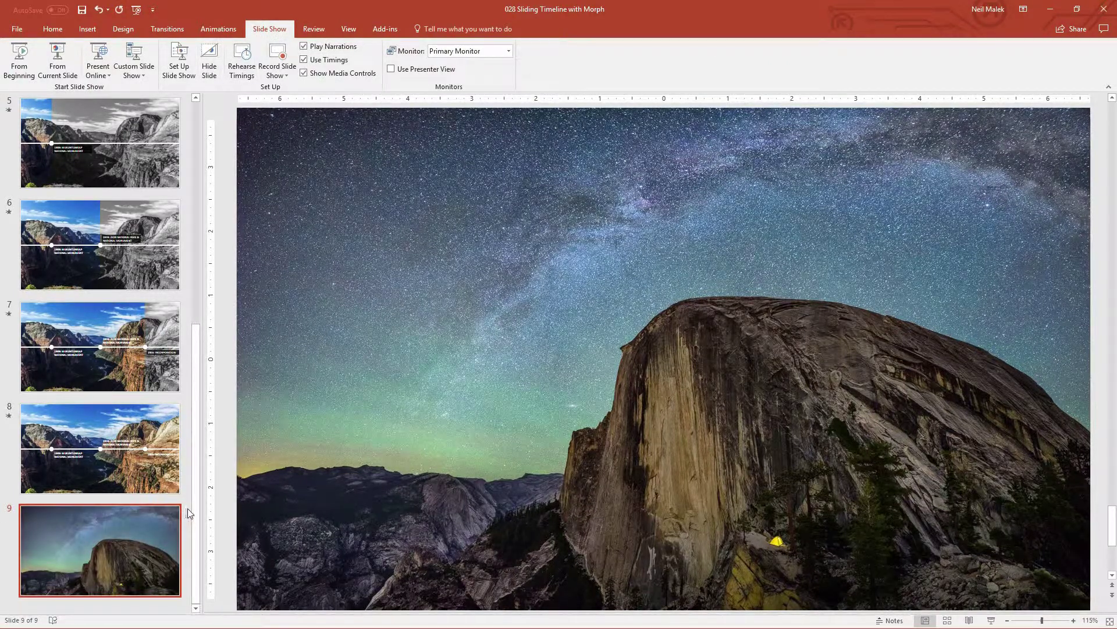
Step: Drag the night-sky photo down until its top aligns with the slide's top edge
click(407, 176)
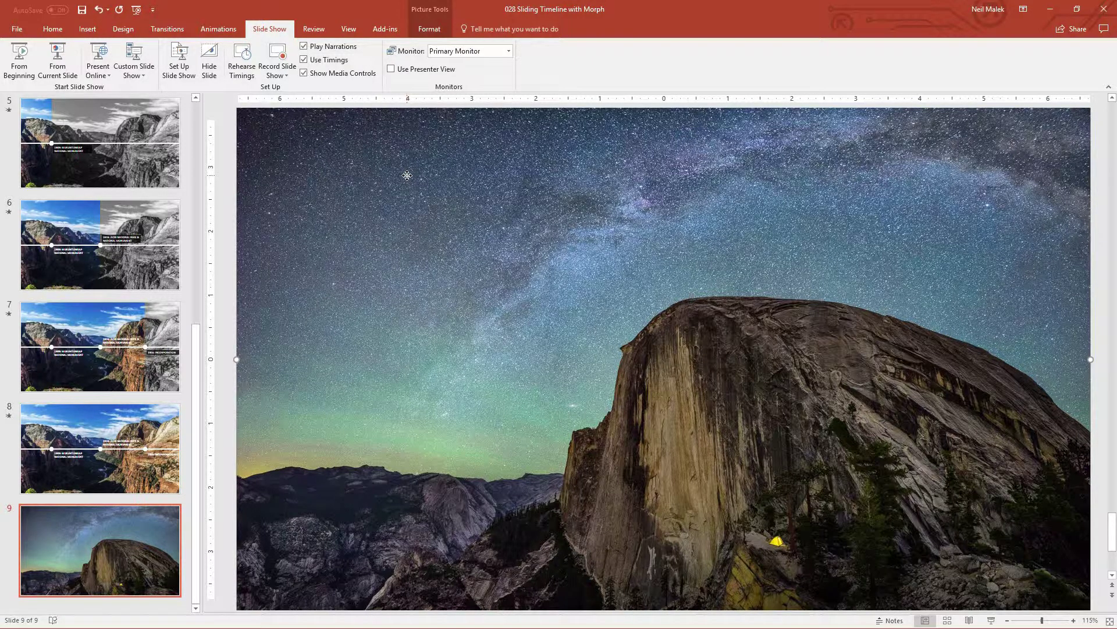
drag(407, 176, 427, 227)
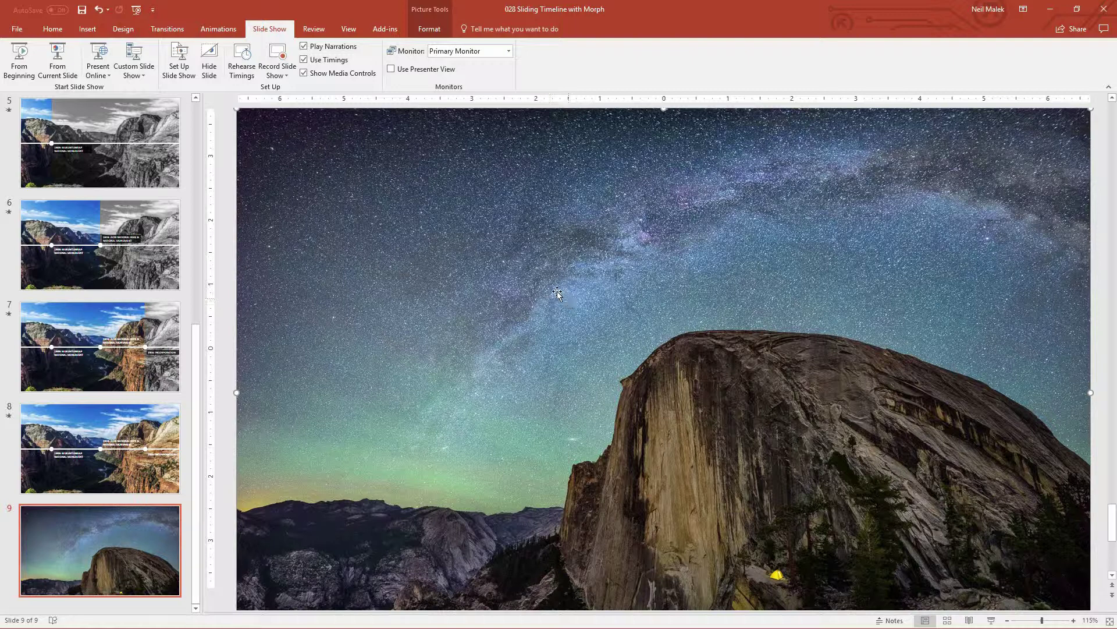
Step: Set the top copy of the Half Dome photo to 0% saturation, keeping the colour copy beneath
click(430, 30)
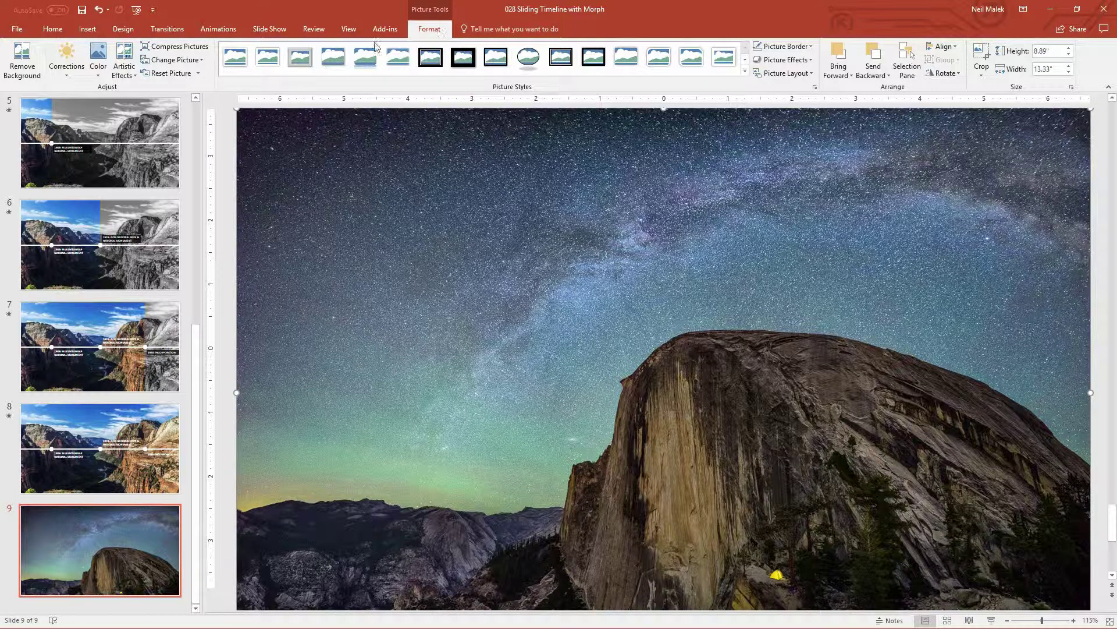
click(81, 77)
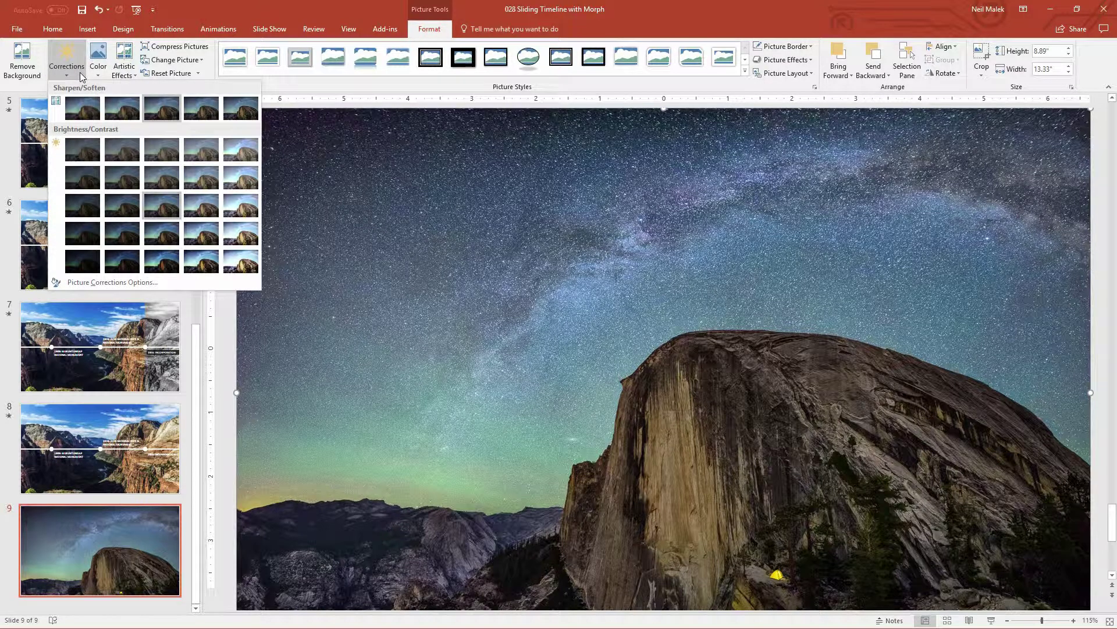
click(98, 65)
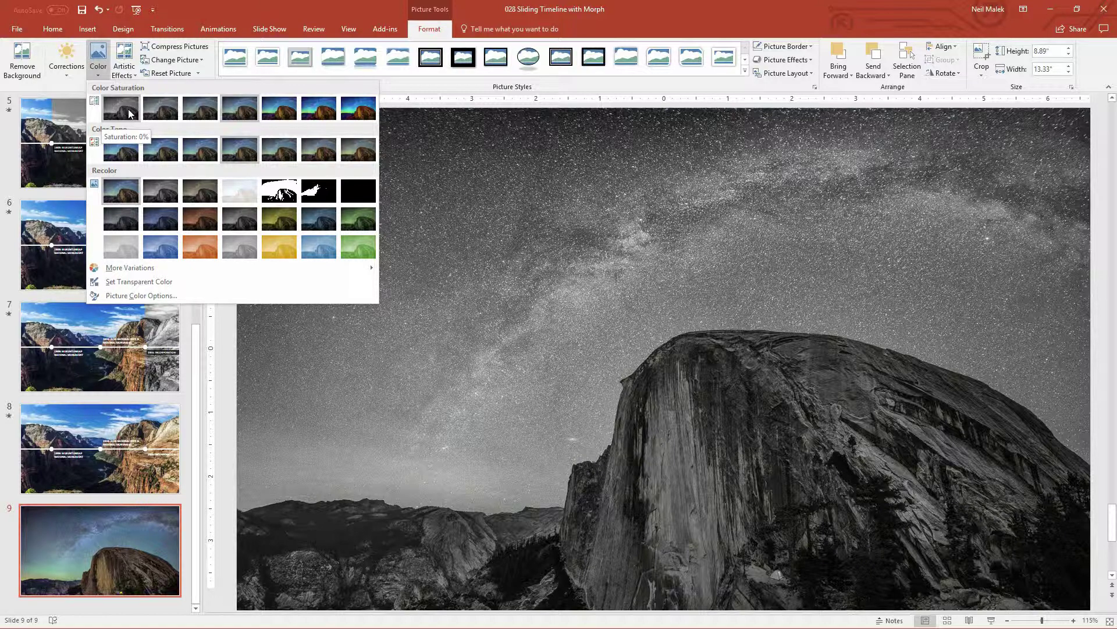
click(128, 112)
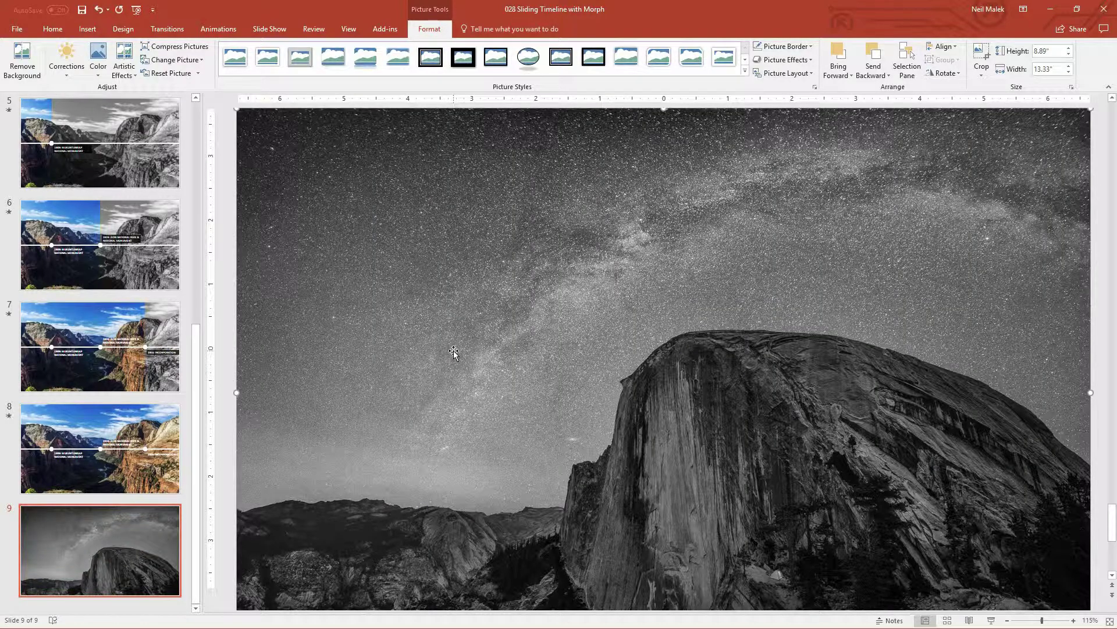
mouse_move(408, 286)
mouse_down()
mouse_move(578, 489)
mouse_move(389, 287)
mouse_move(408, 287)
mouse_up()
Step: Draw a thin rectangle bar across the full slide width
click(86, 29)
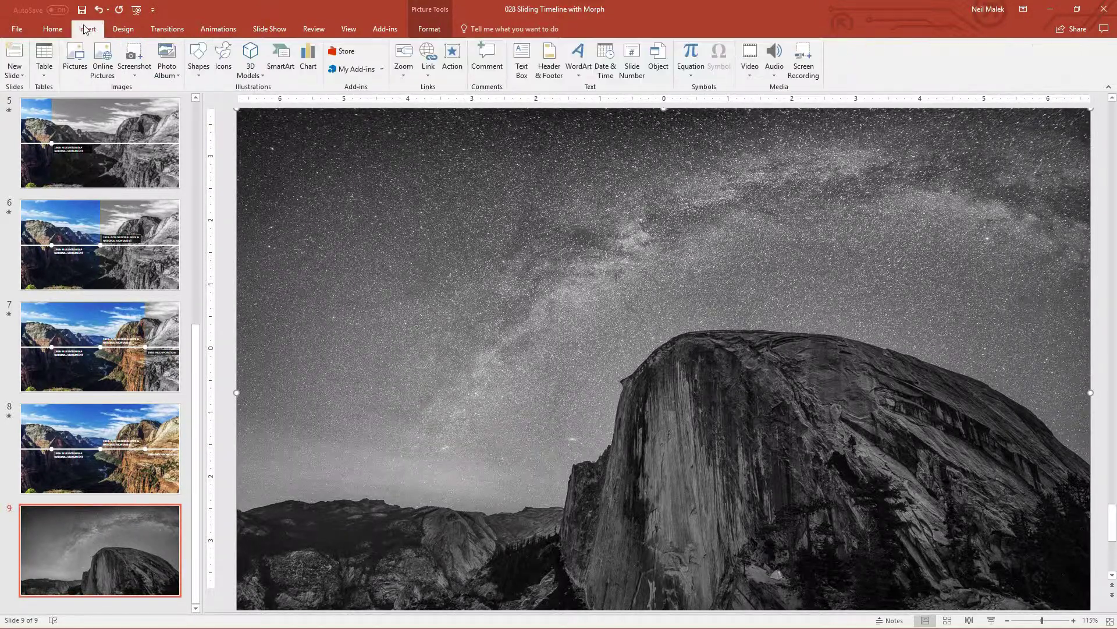
click(198, 58)
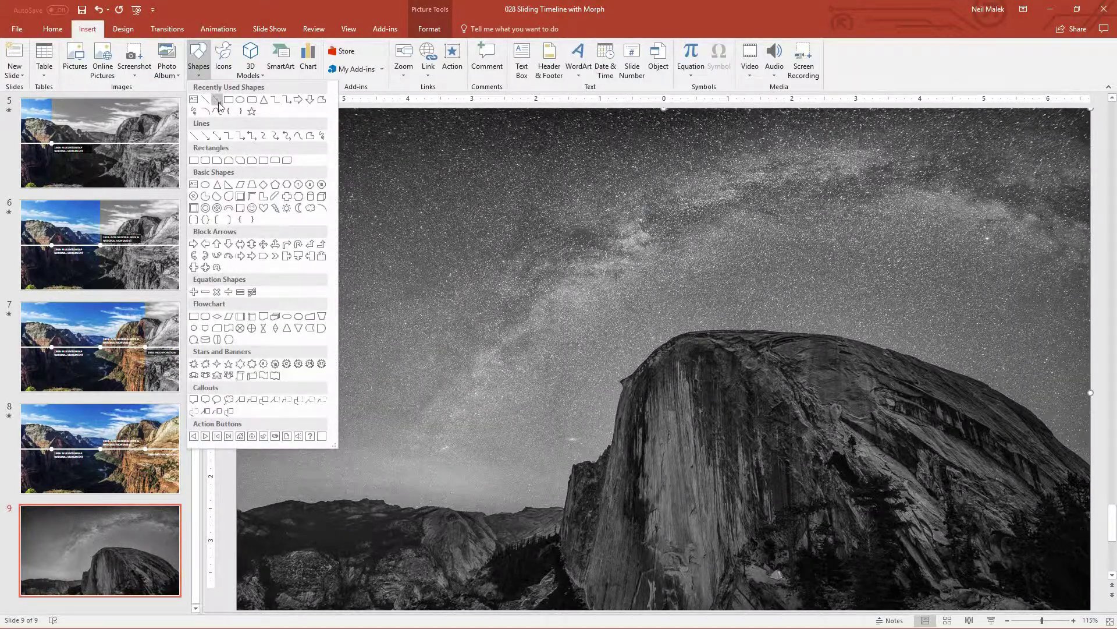
click(228, 101)
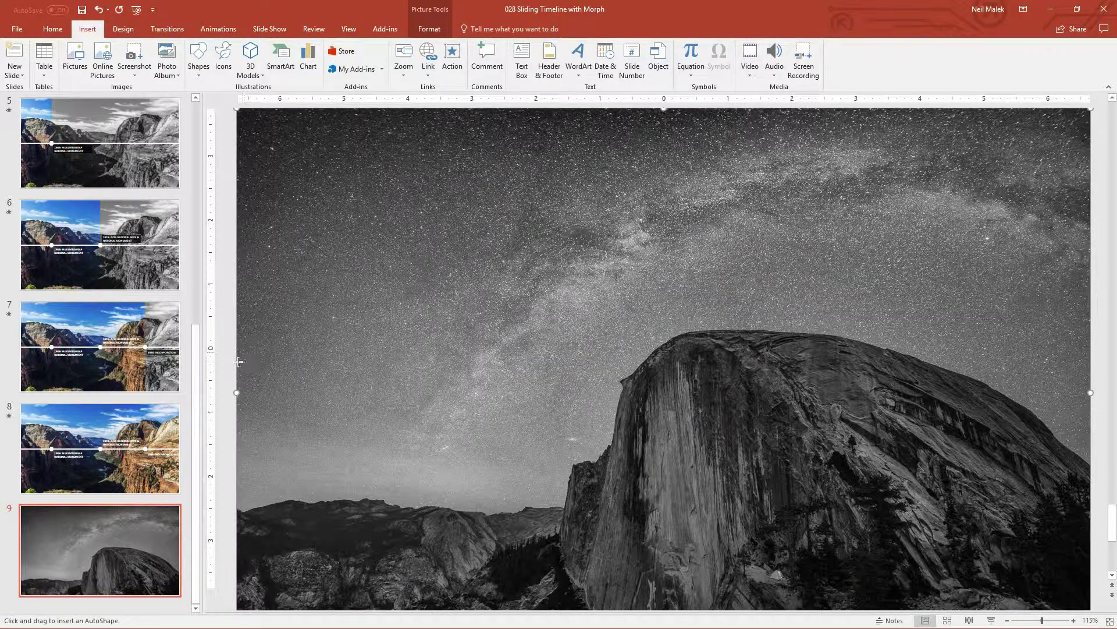
mouse_move(237, 361)
mouse_down()
mouse_move(679, 399)
mouse_move(1091, 370)
mouse_up()
Step: Give the bar a white fill and no outline
click(417, 46)
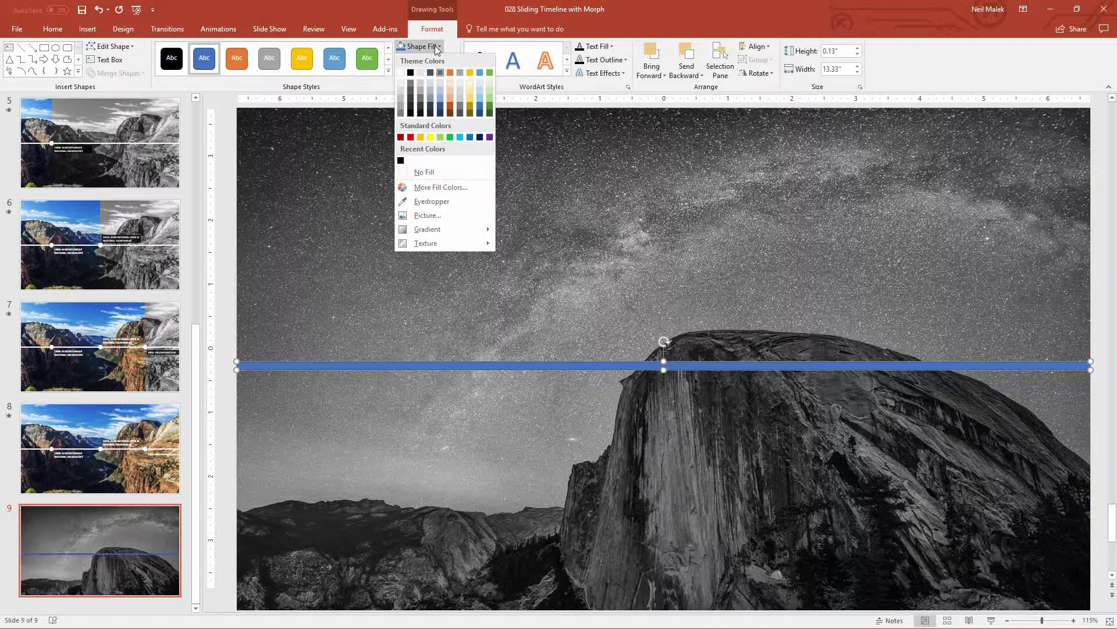
click(400, 73)
click(426, 59)
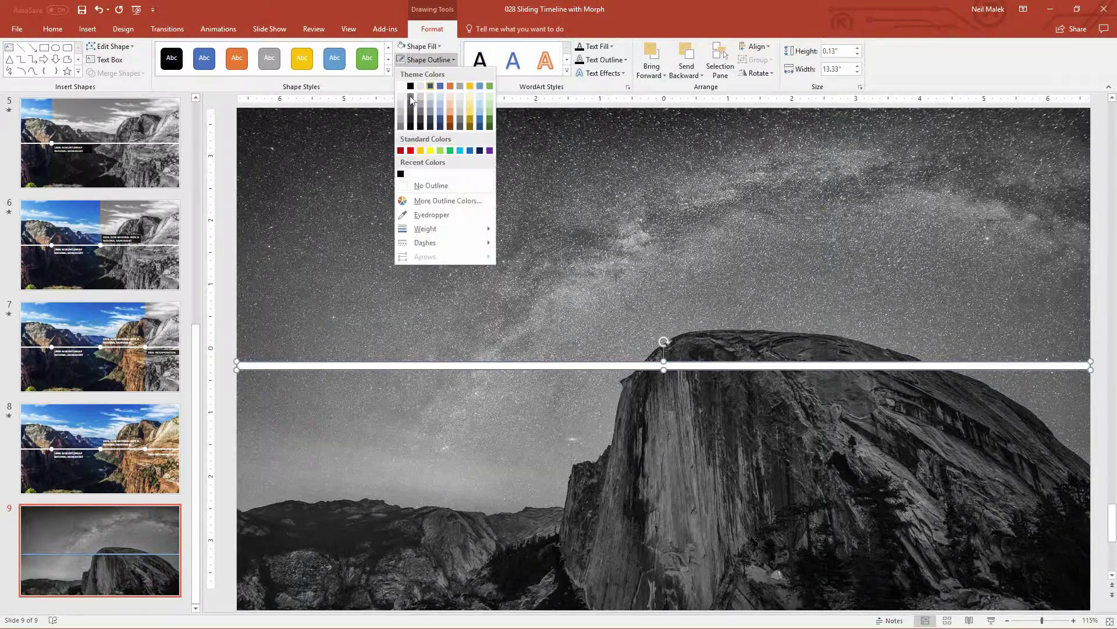
click(423, 186)
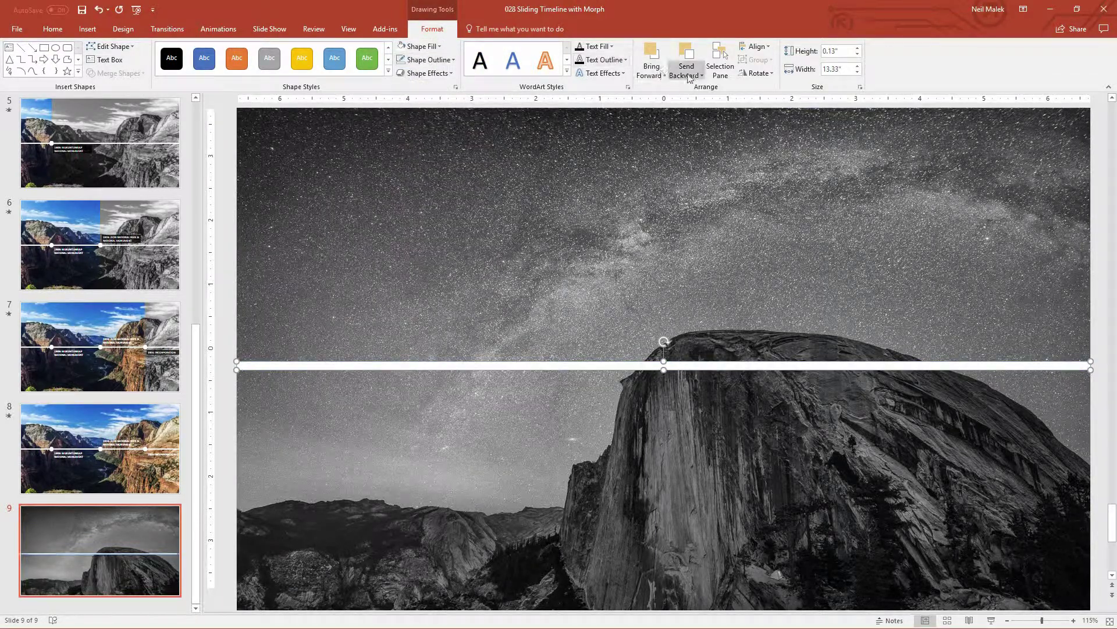
Step: Centre the bar vertically on the slide and shrink it to 0.06" tall
click(756, 46)
click(758, 48)
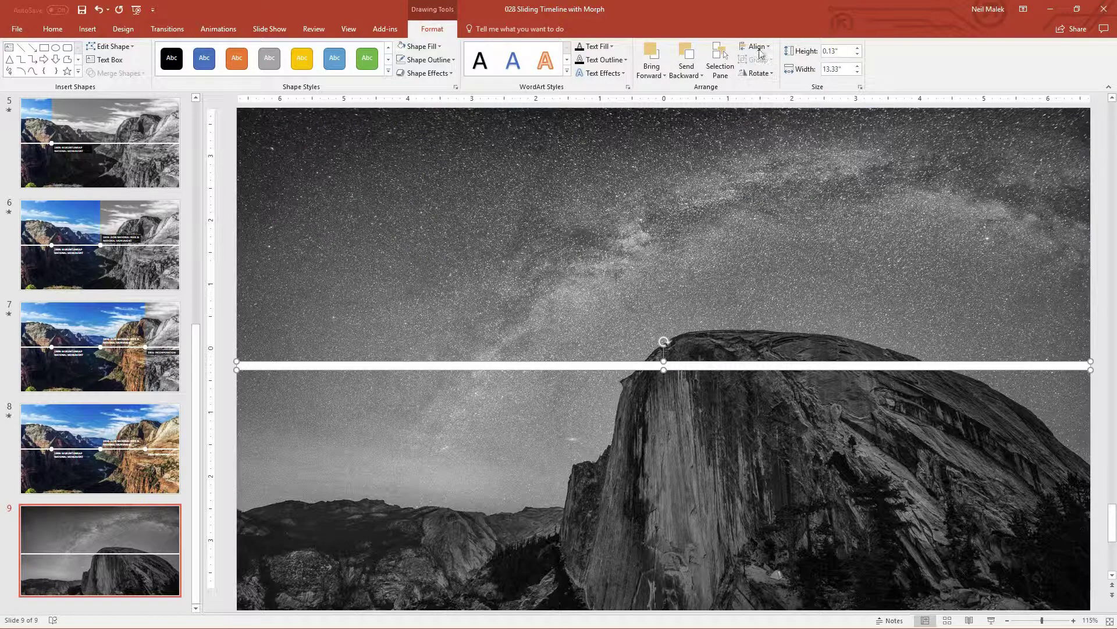
click(760, 50)
click(776, 117)
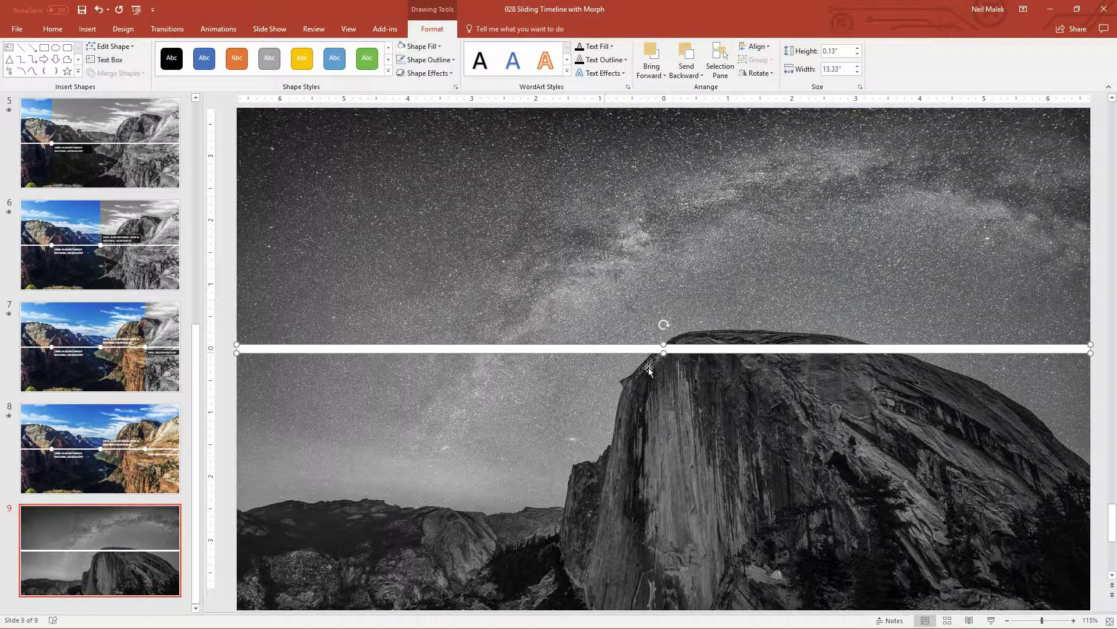
drag(664, 352, 664, 347)
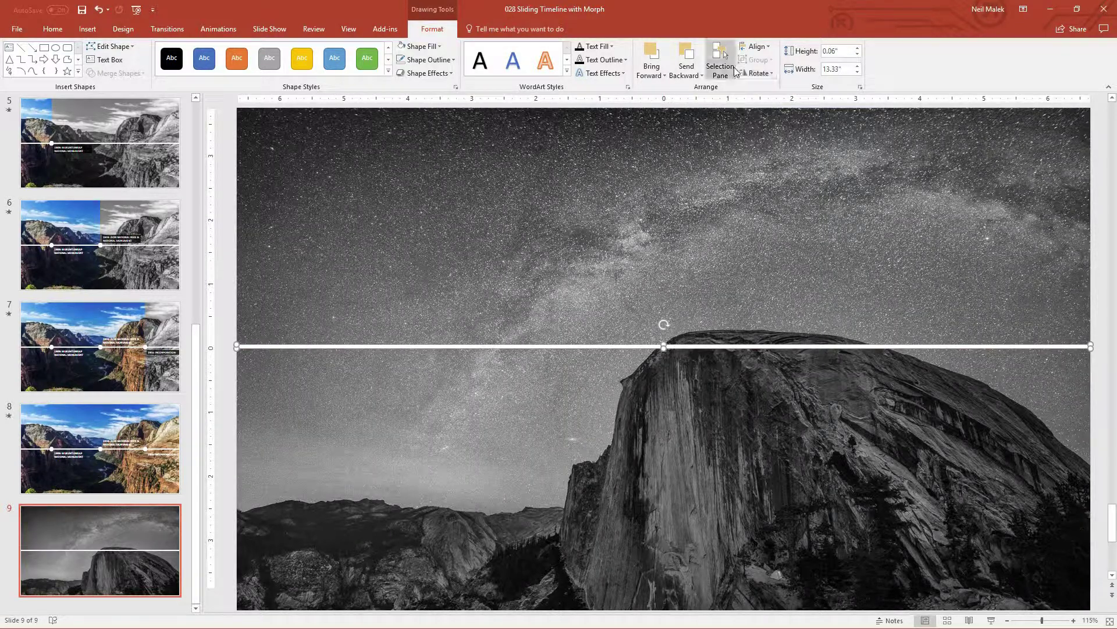
click(755, 46)
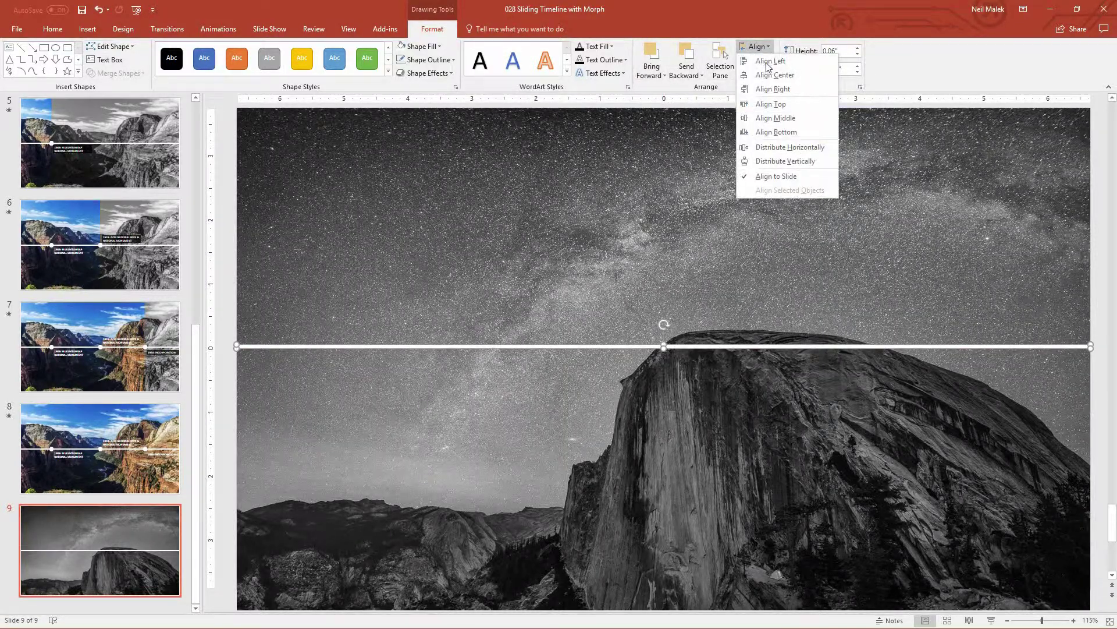
click(773, 122)
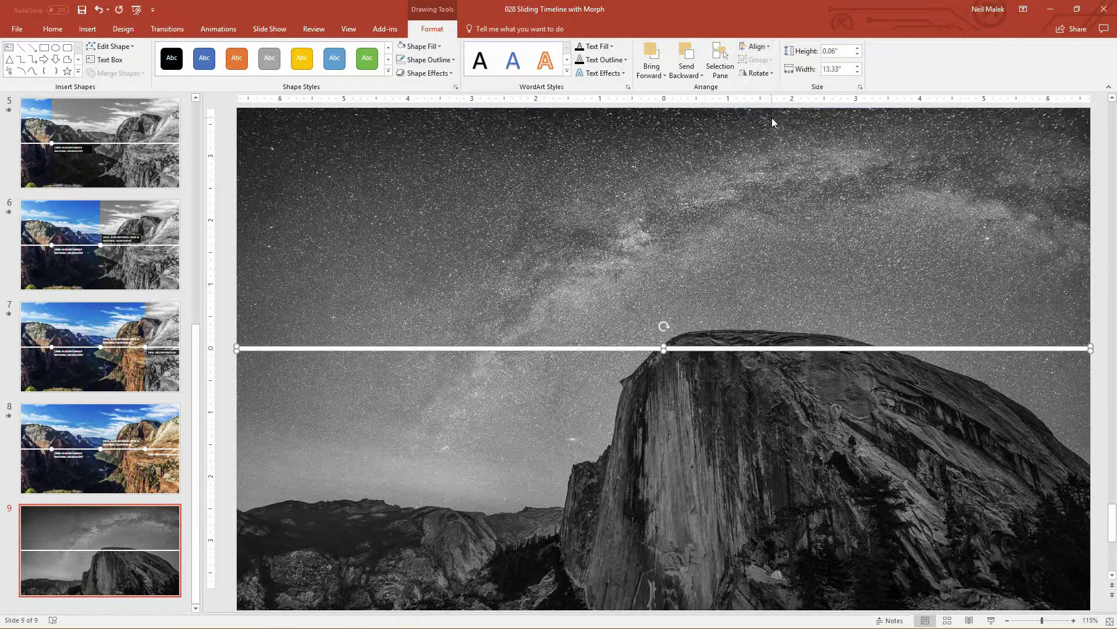
click(228, 202)
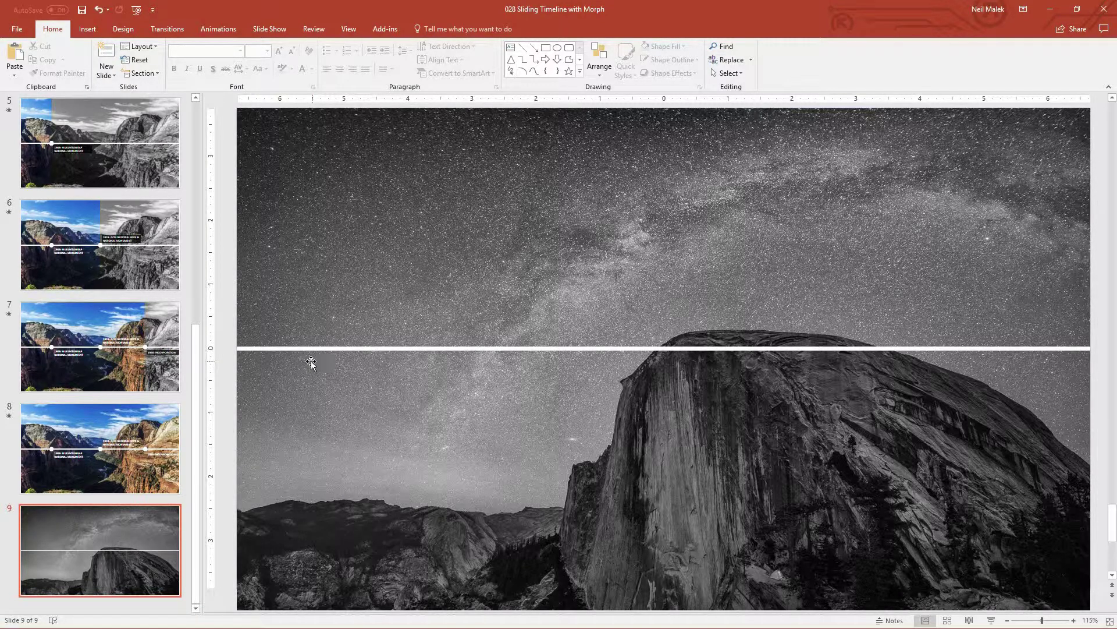
scroll(98, 216, up, 3)
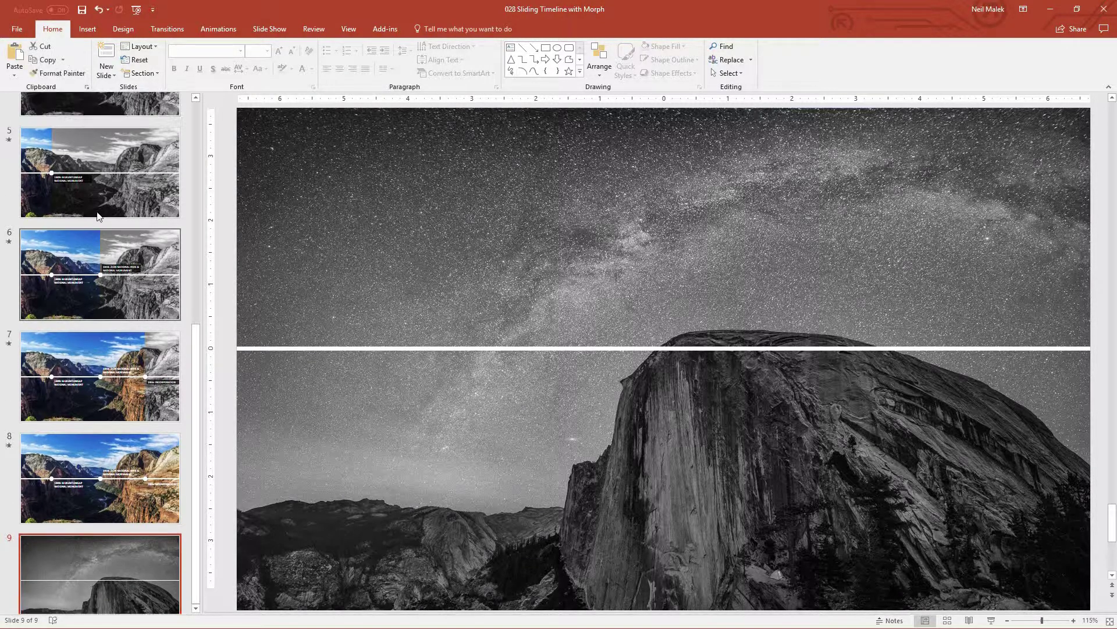
click(98, 206)
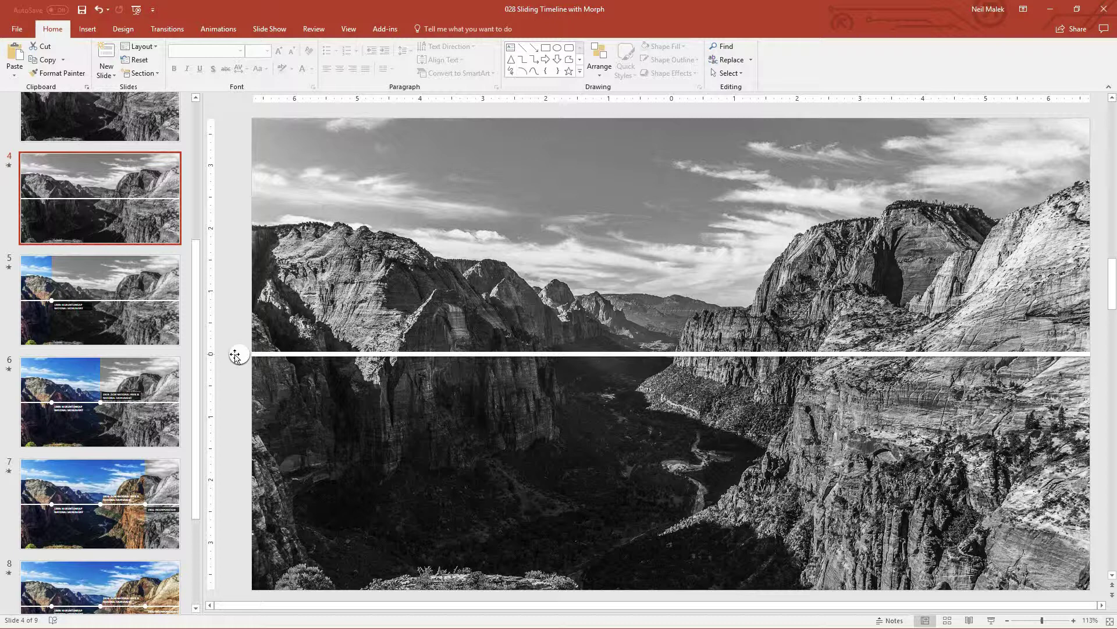
key(Down)
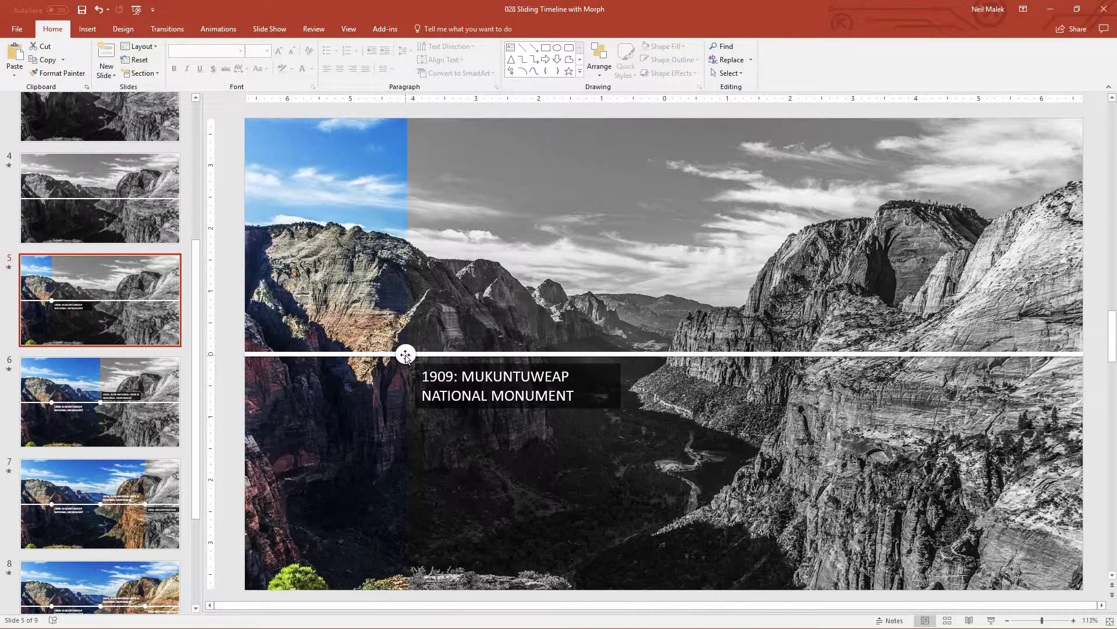
key(Down)
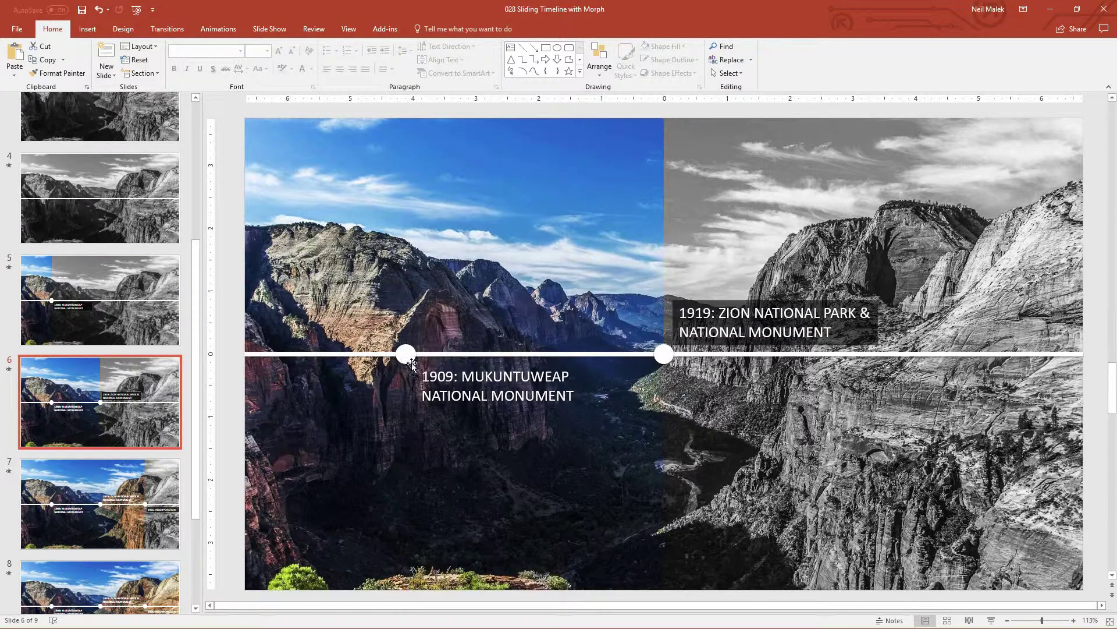
key(Down)
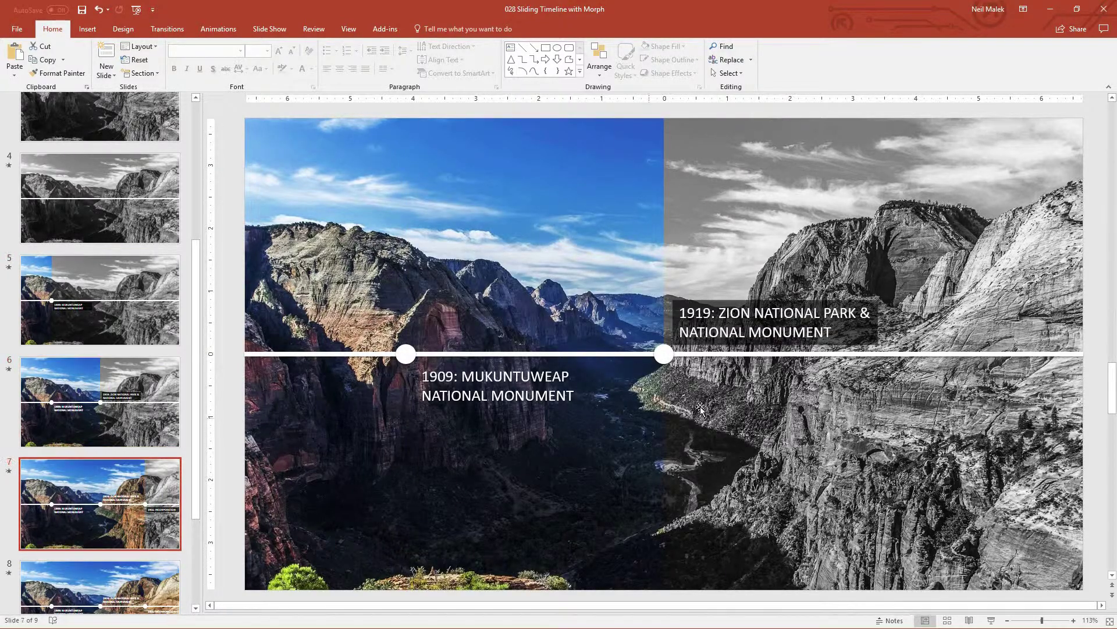
scroll(131, 453, down, 3)
click(131, 452)
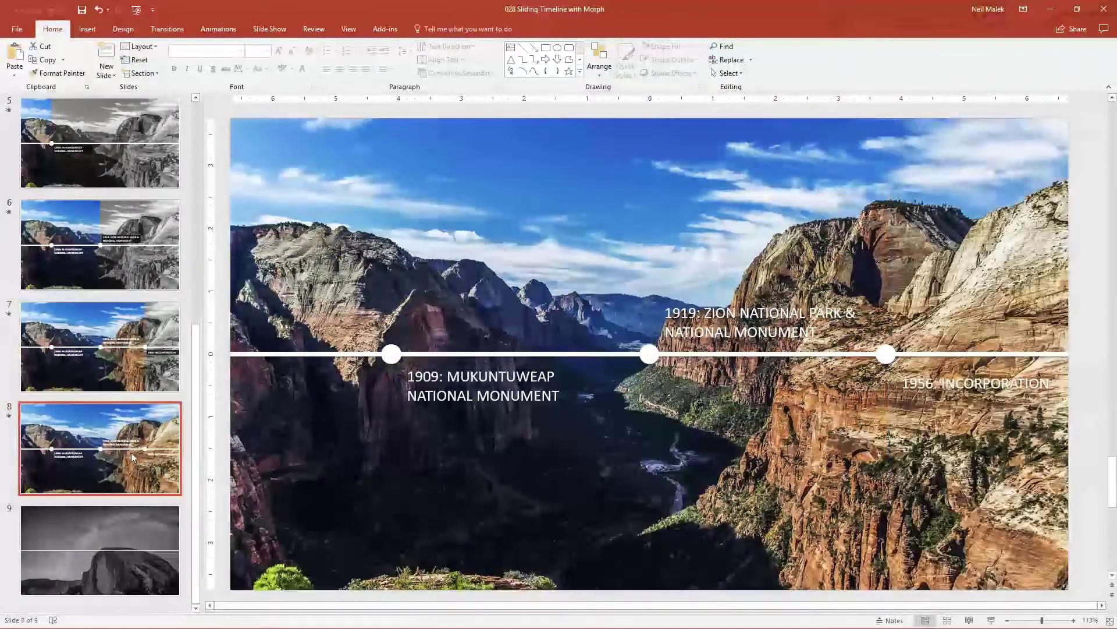
click(124, 542)
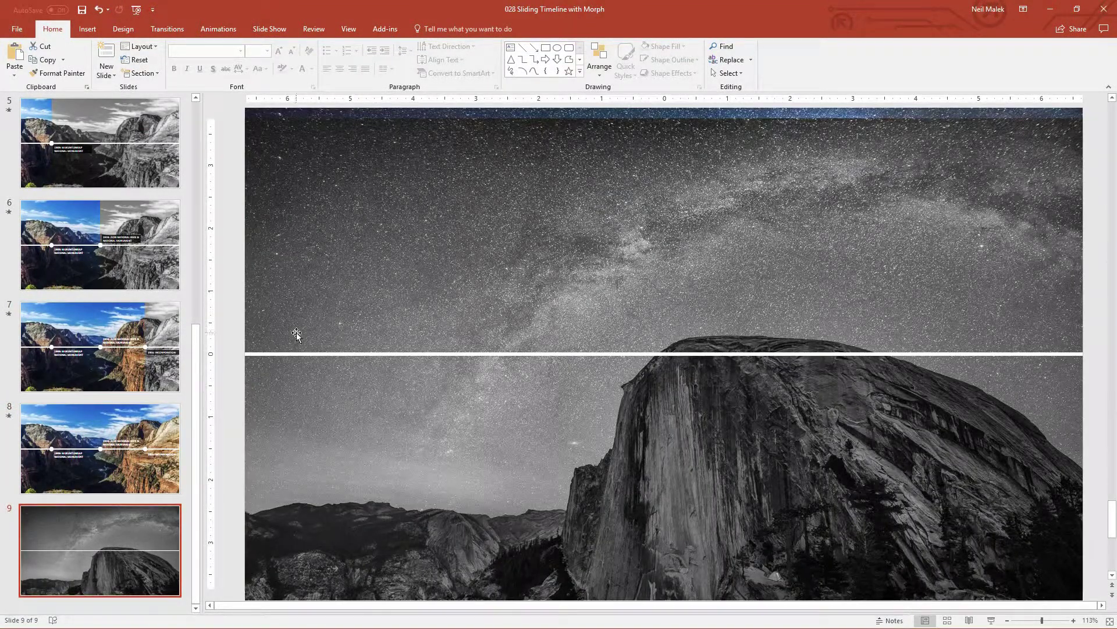
Step: Draw a small circle and move it onto the timeline line's left end
click(88, 29)
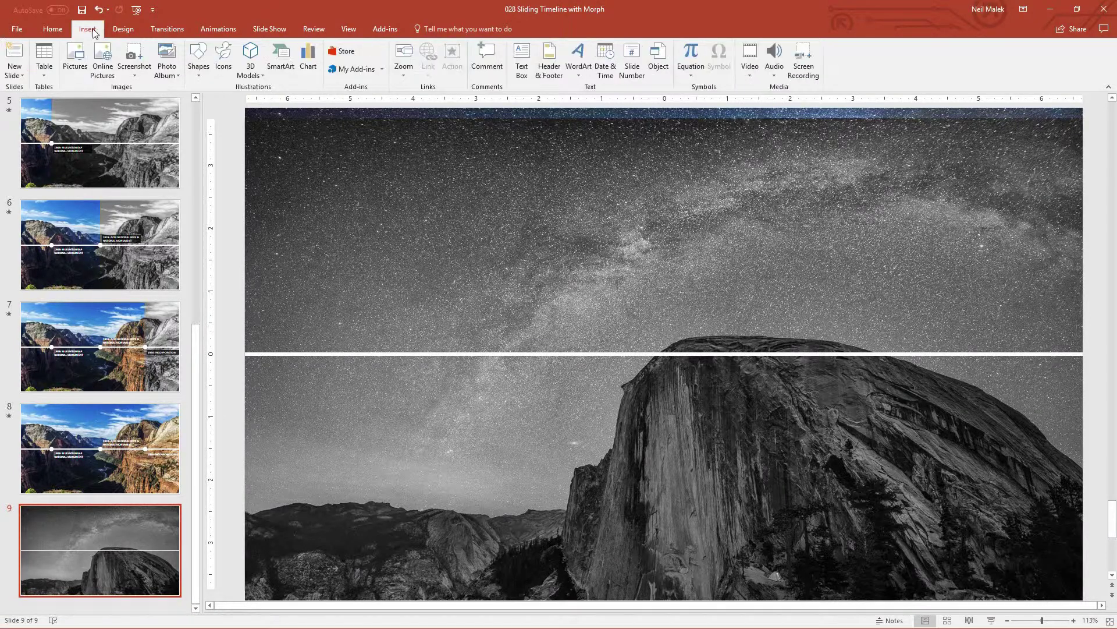
click(199, 58)
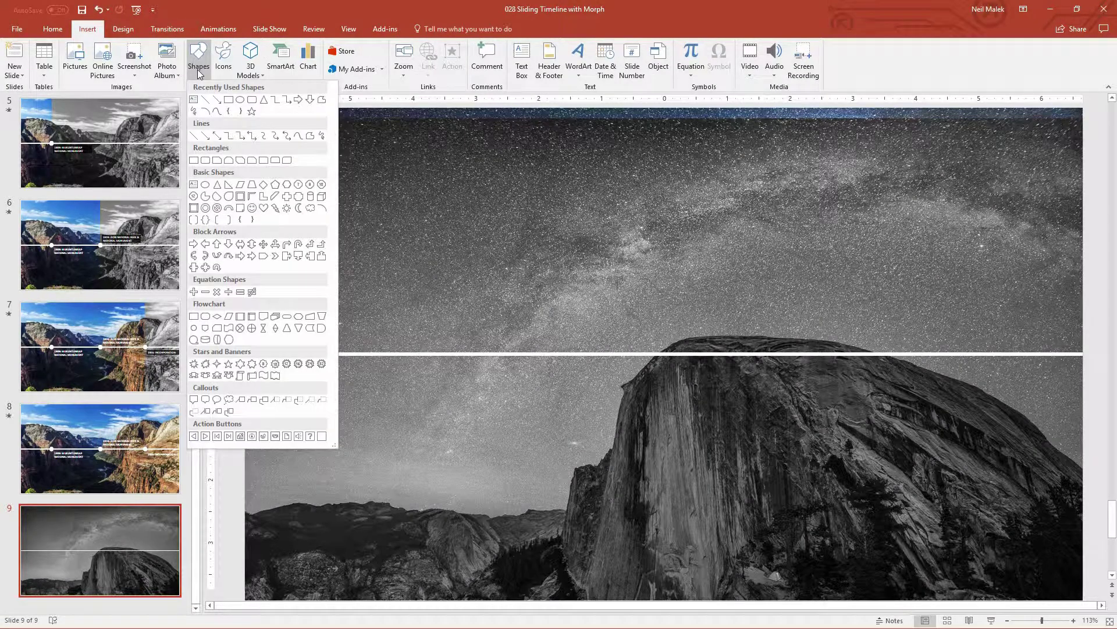
click(251, 100)
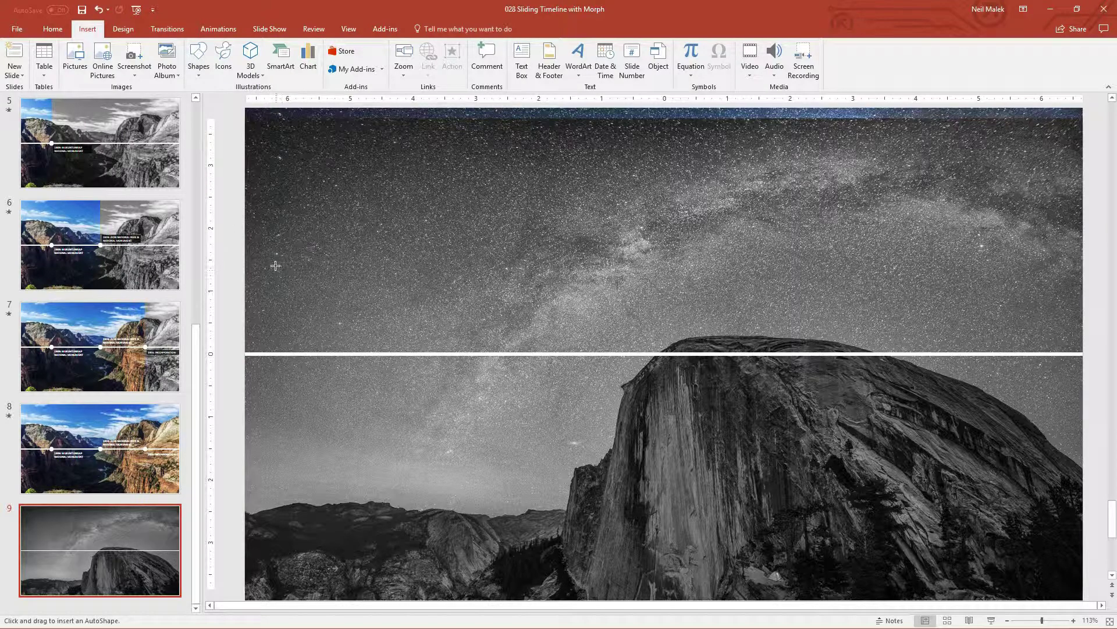
drag(275, 264, 290, 280)
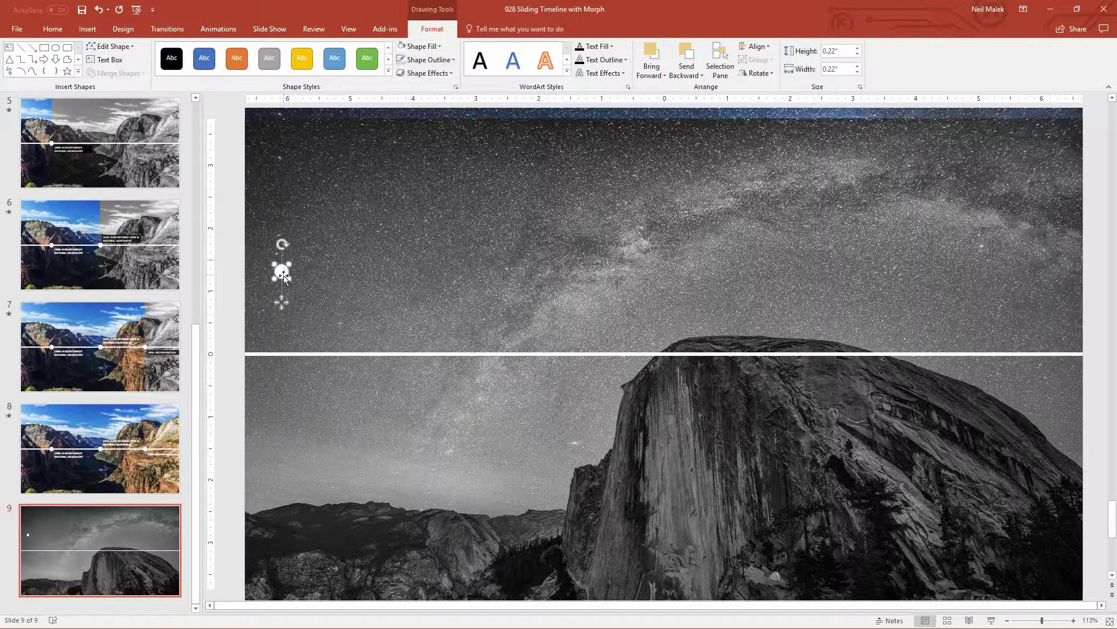
drag(283, 275, 237, 354)
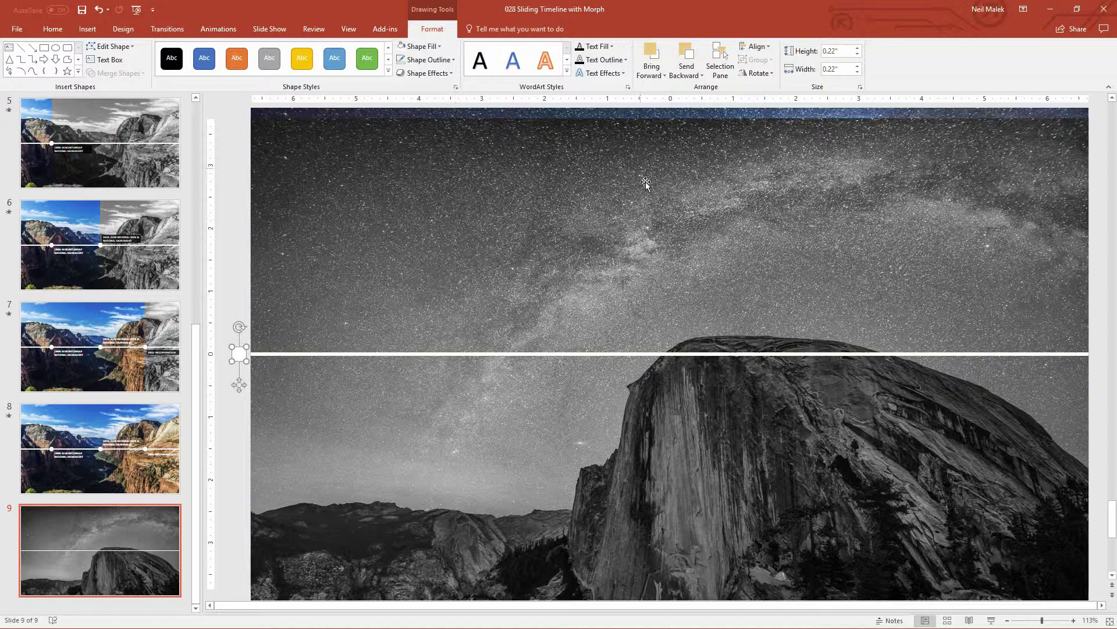
Step: Nudge the Half Dome photo back into position behind the line
scroll(591, 198, up, 1)
scroll(588, 204, up, 5)
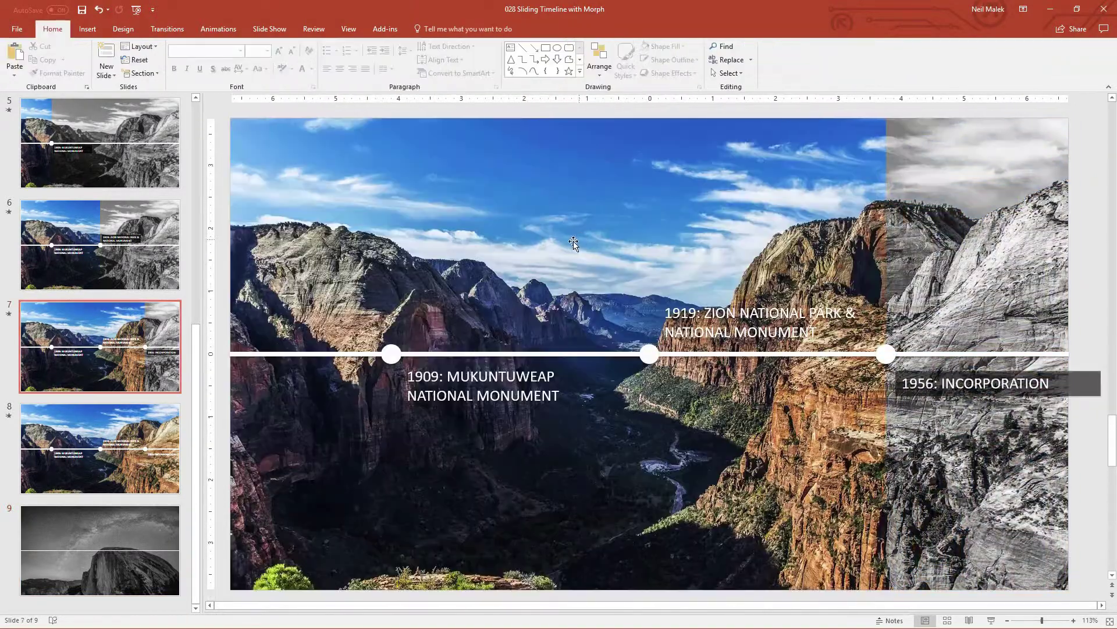
scroll(570, 236, down, 5)
drag(570, 235, 556, 187)
scroll(566, 237, up, 2)
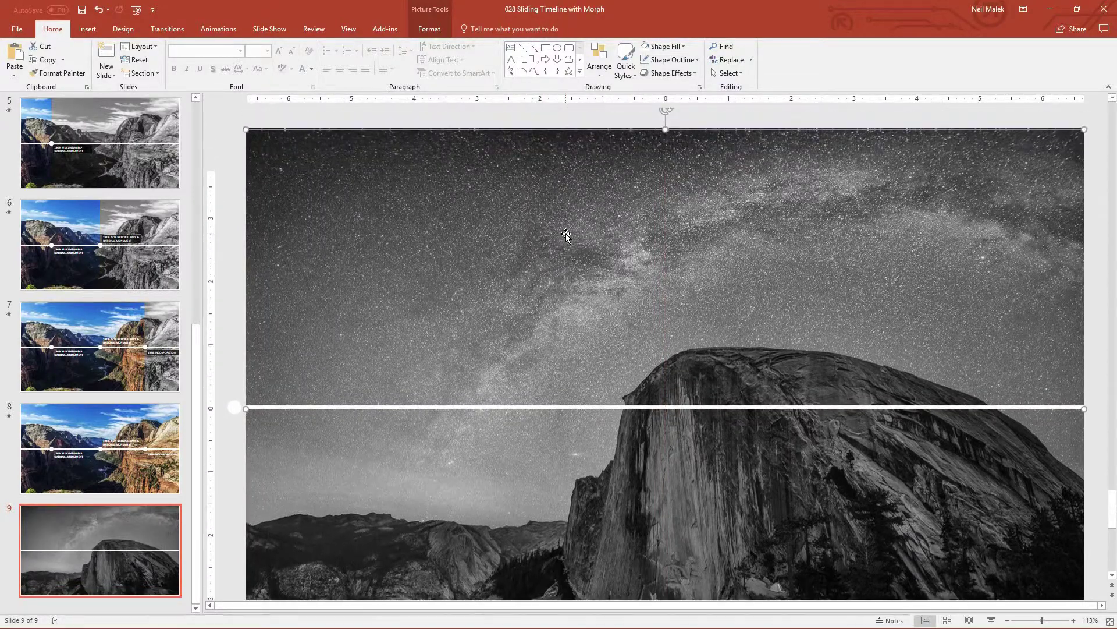
scroll(550, 271, down, 1)
drag(550, 271, 547, 247)
click(236, 254)
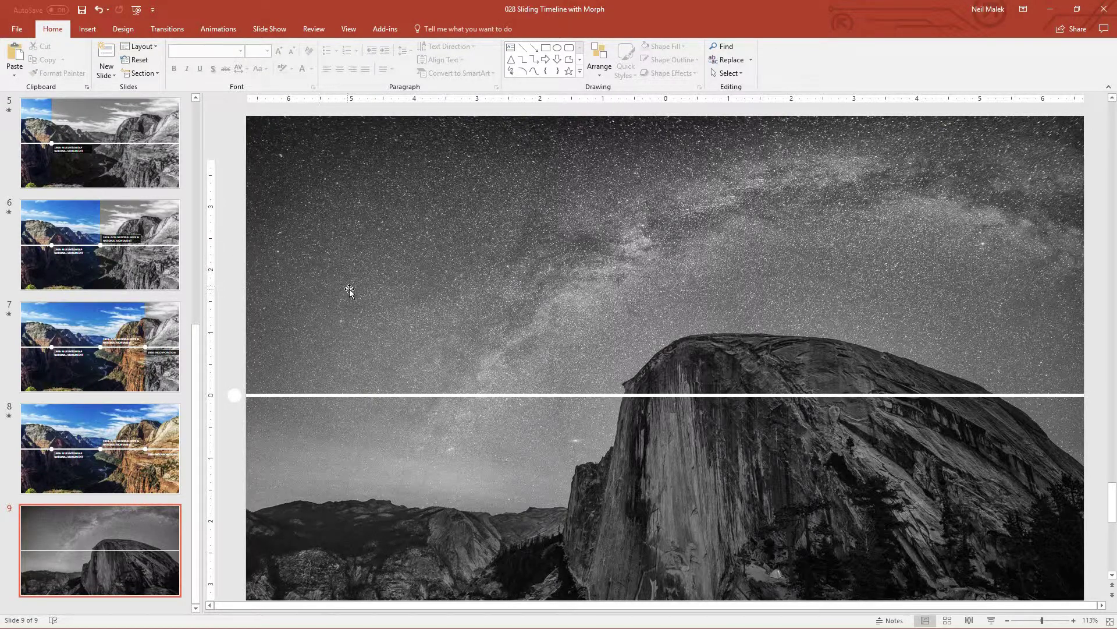
Step: Fine-tune the white circle so it sits exactly on the line's left end
click(231, 398)
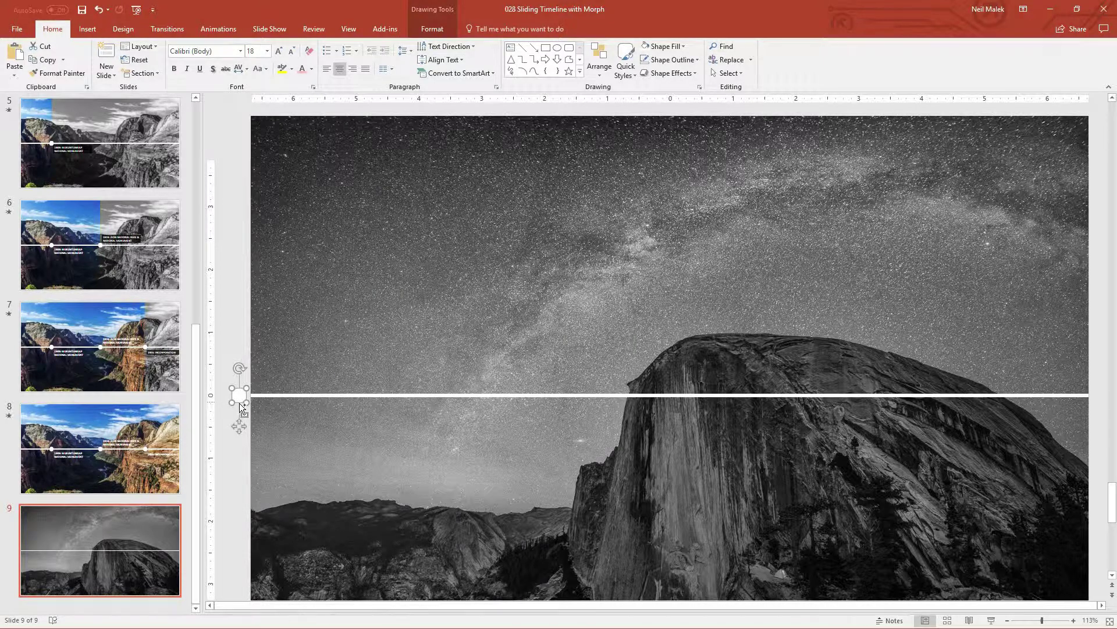
drag(239, 403, 255, 421)
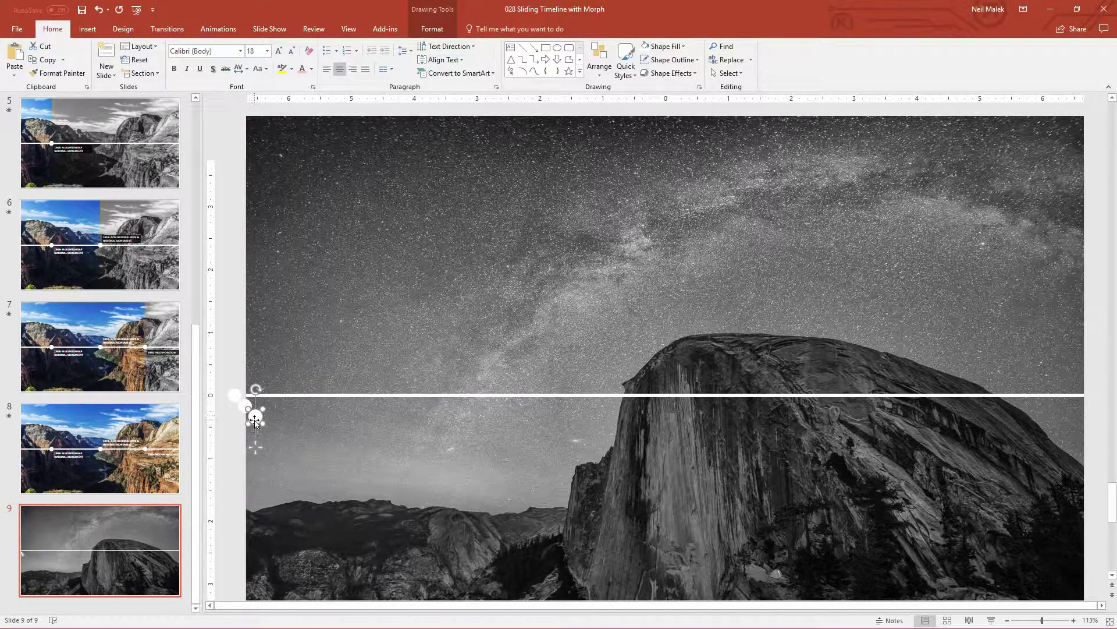
click(230, 396)
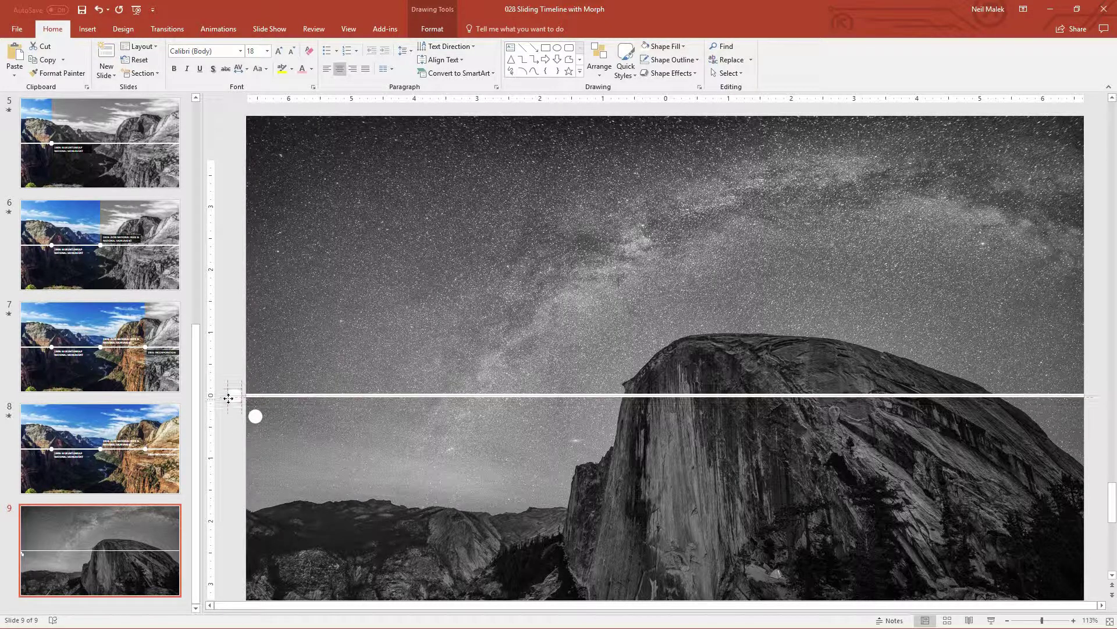
click(228, 399)
drag(250, 411, 235, 397)
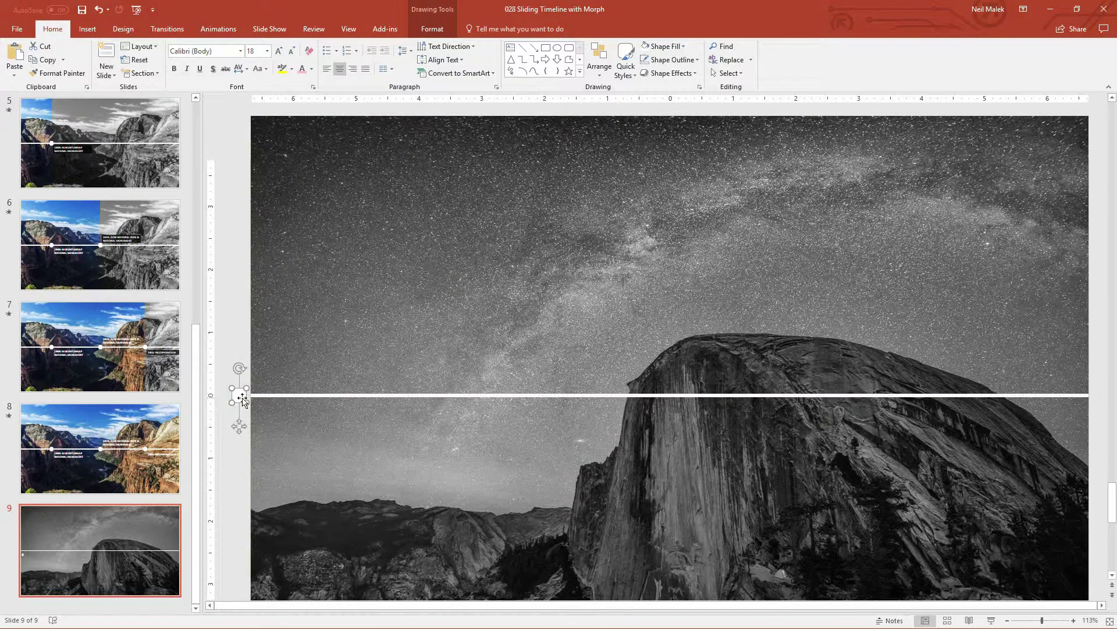
key(ctrl+z)
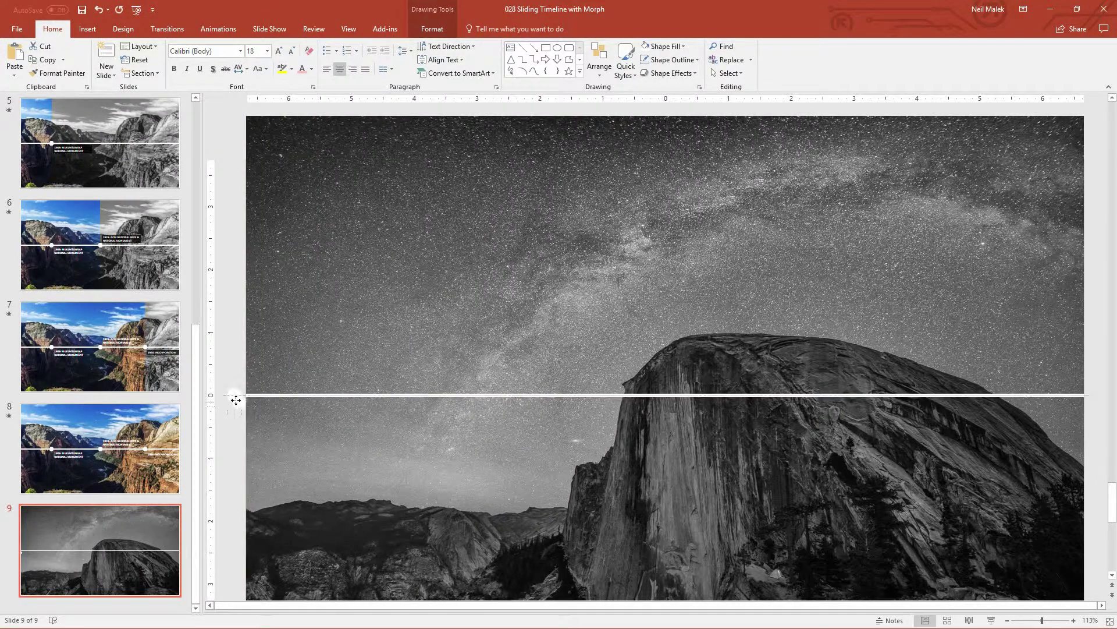
key(ctrl+y)
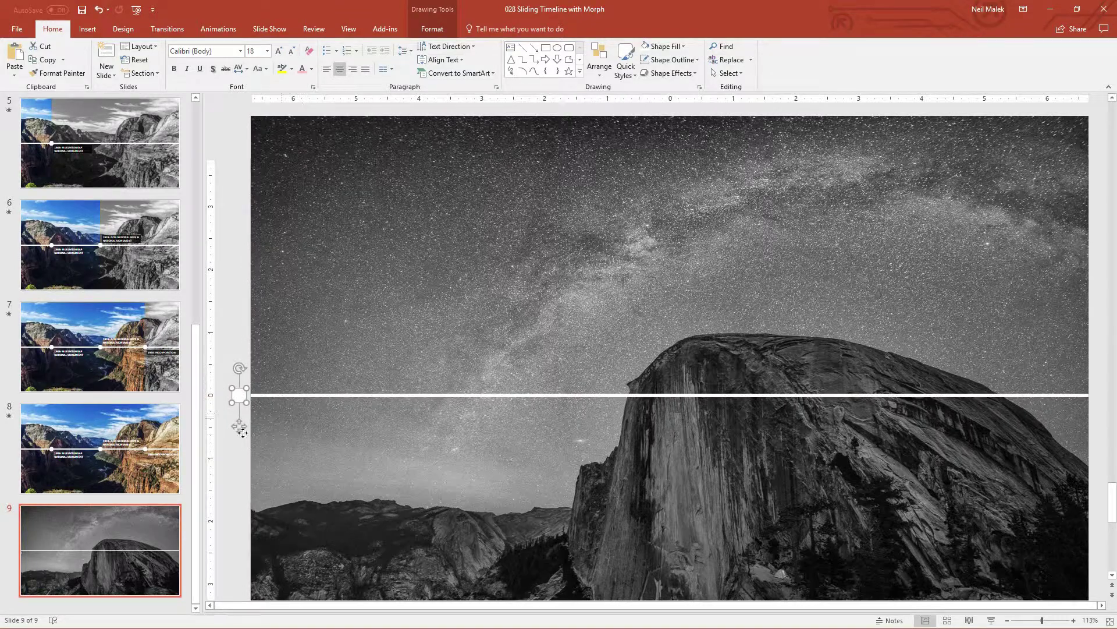
click(233, 471)
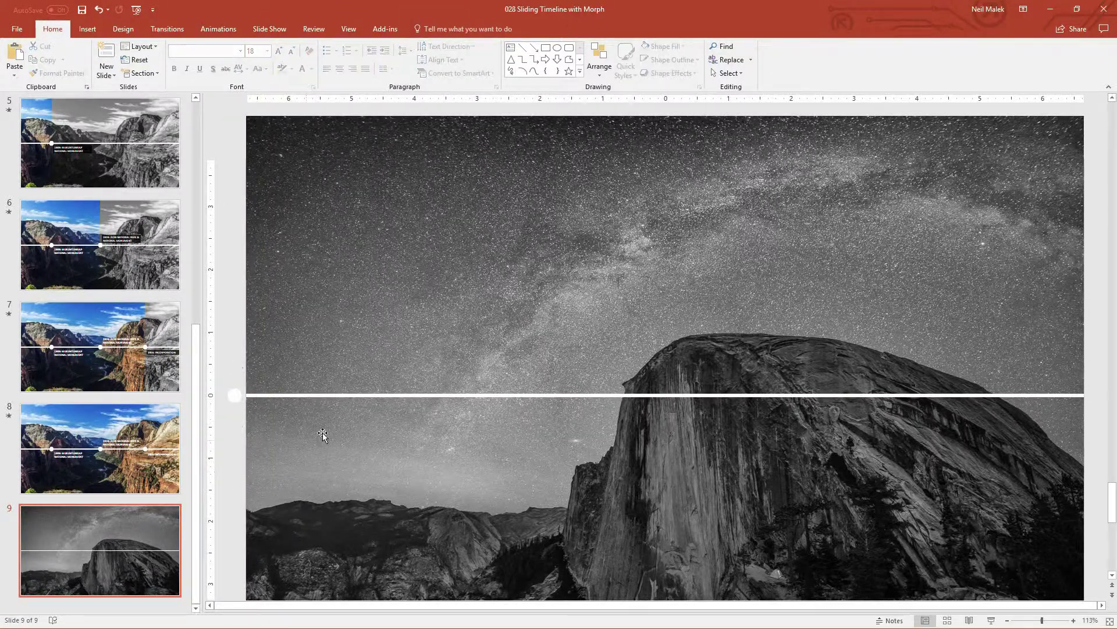
click(120, 533)
click(454, 395)
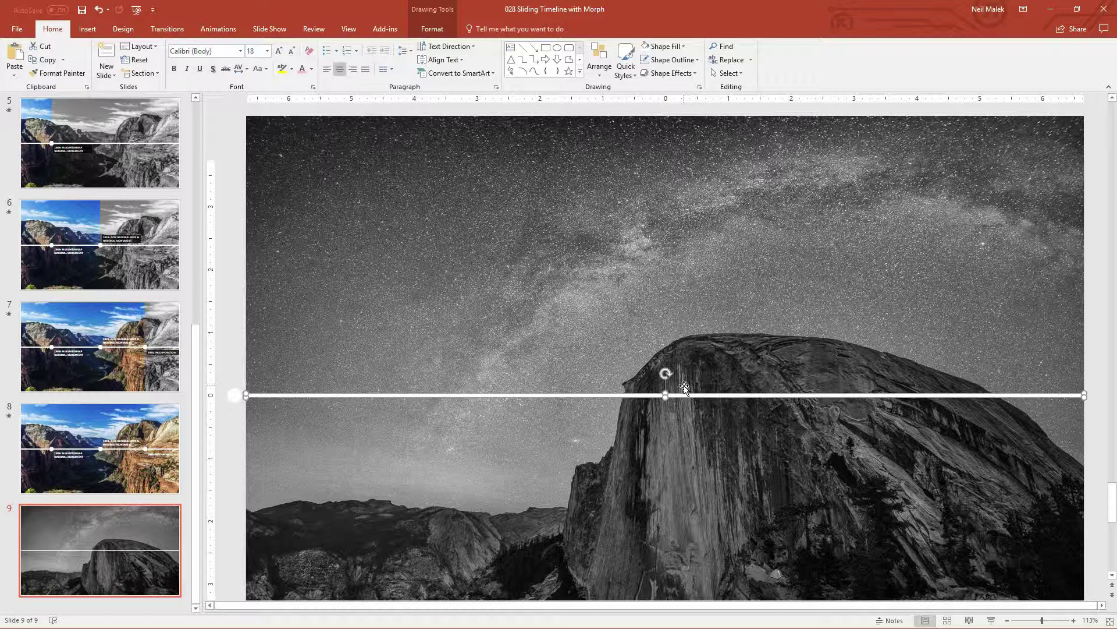
Step: Give the timeline line a Fly In entrance animation coming from the left
click(217, 29)
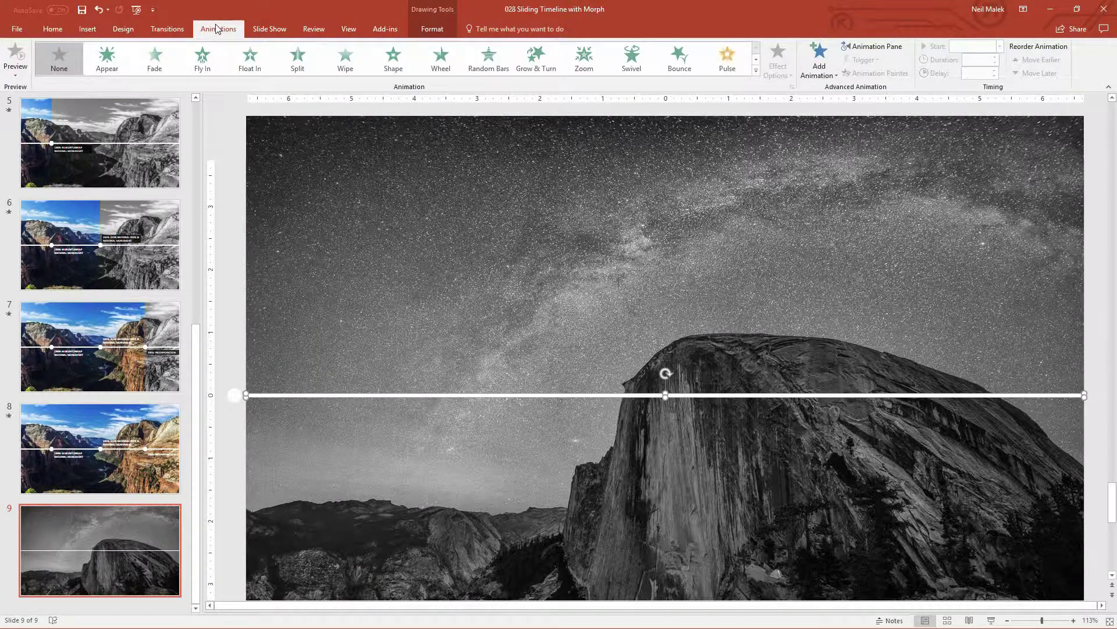
click(202, 59)
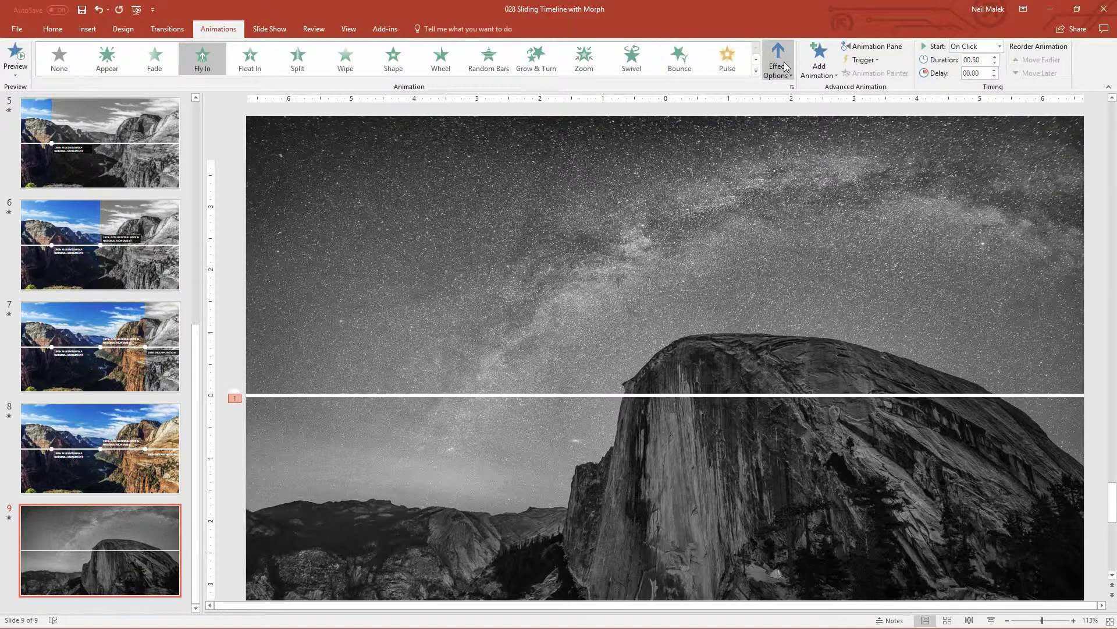
click(783, 65)
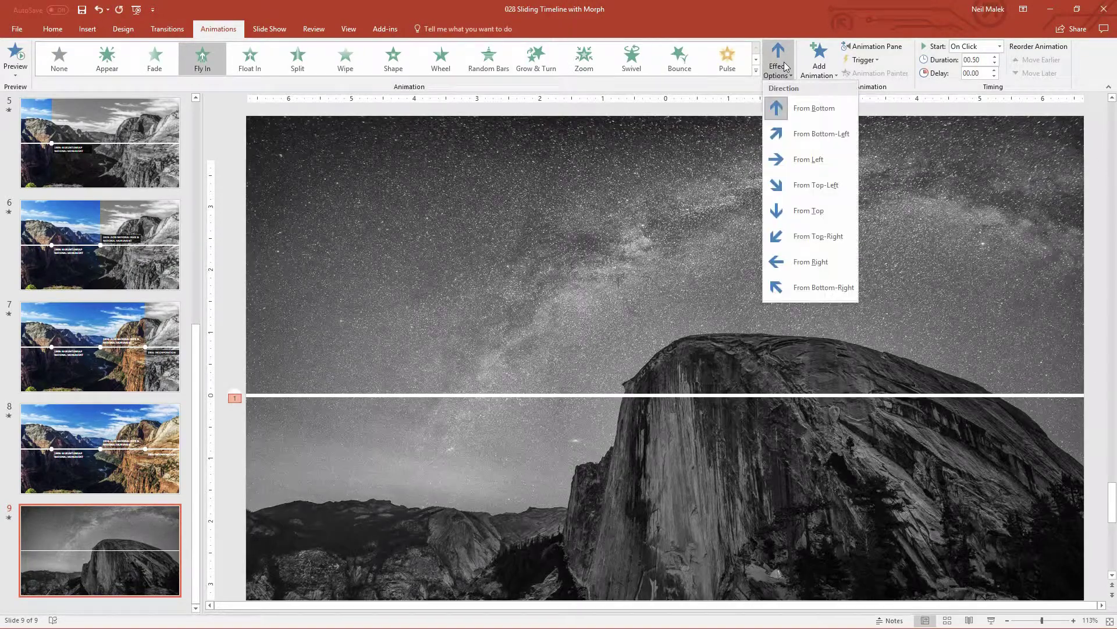
click(803, 158)
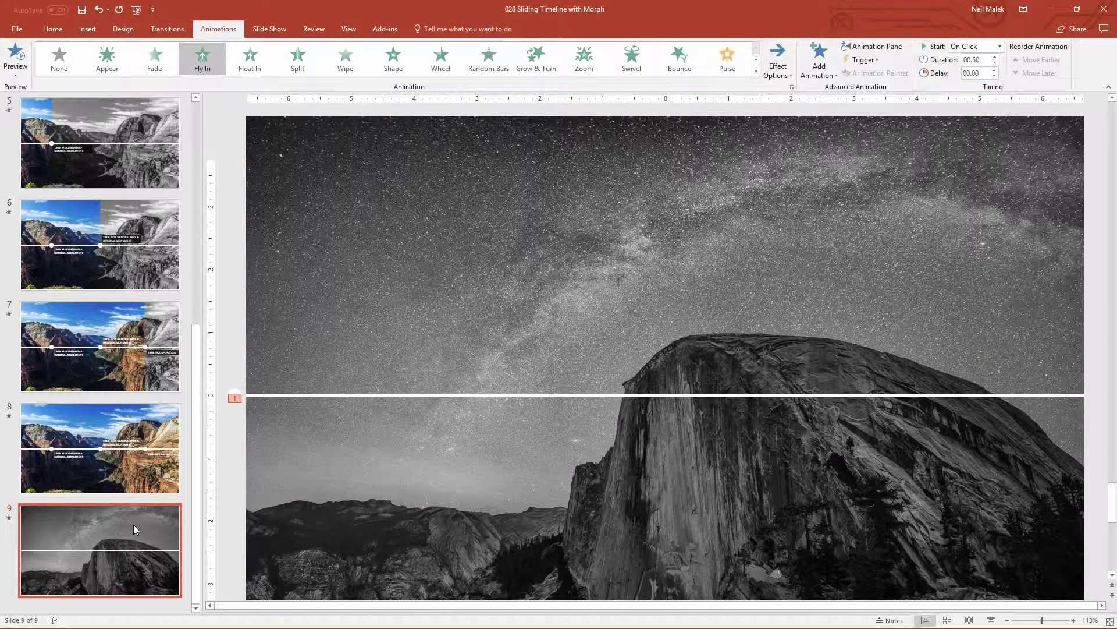
Step: Duplicate slide 9 as slide 10 and remove the line's Fly In animation
key(ctrl+d)
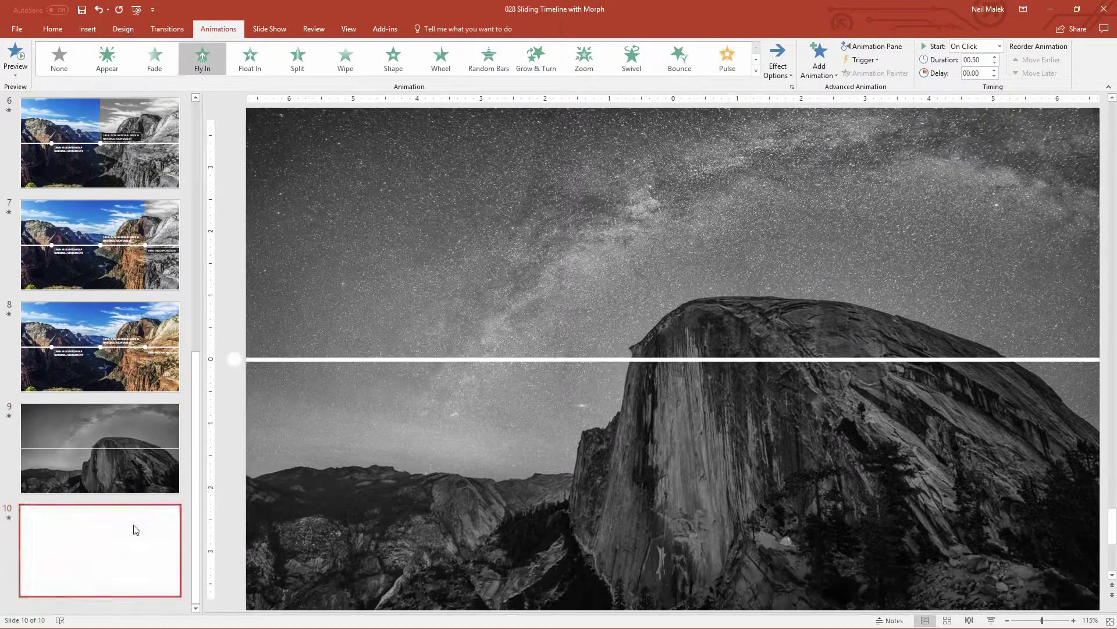
click(303, 360)
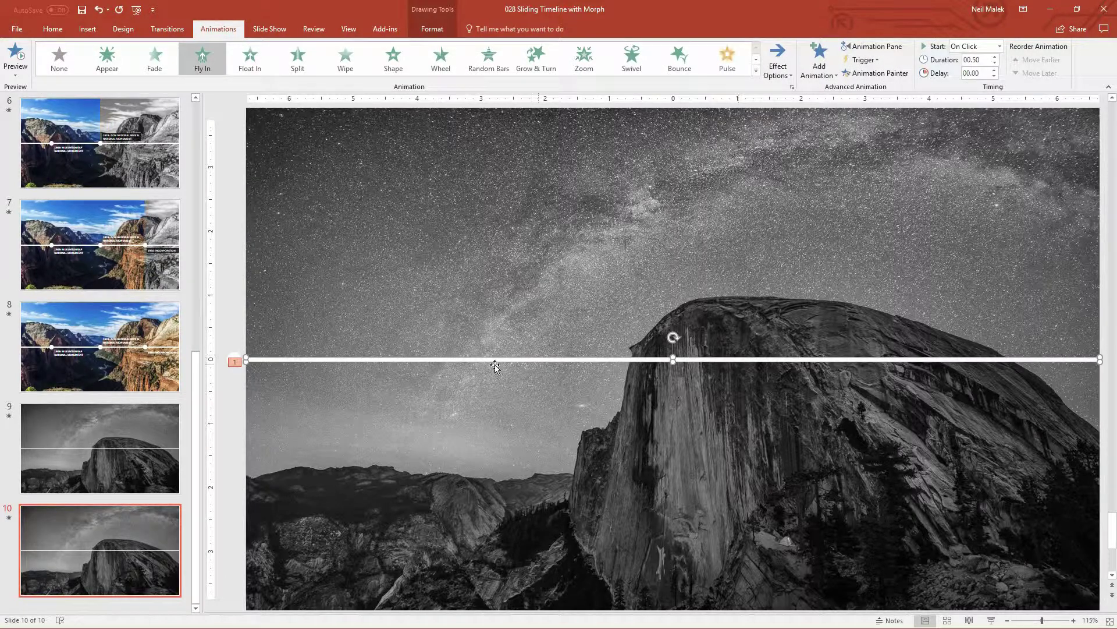
click(60, 63)
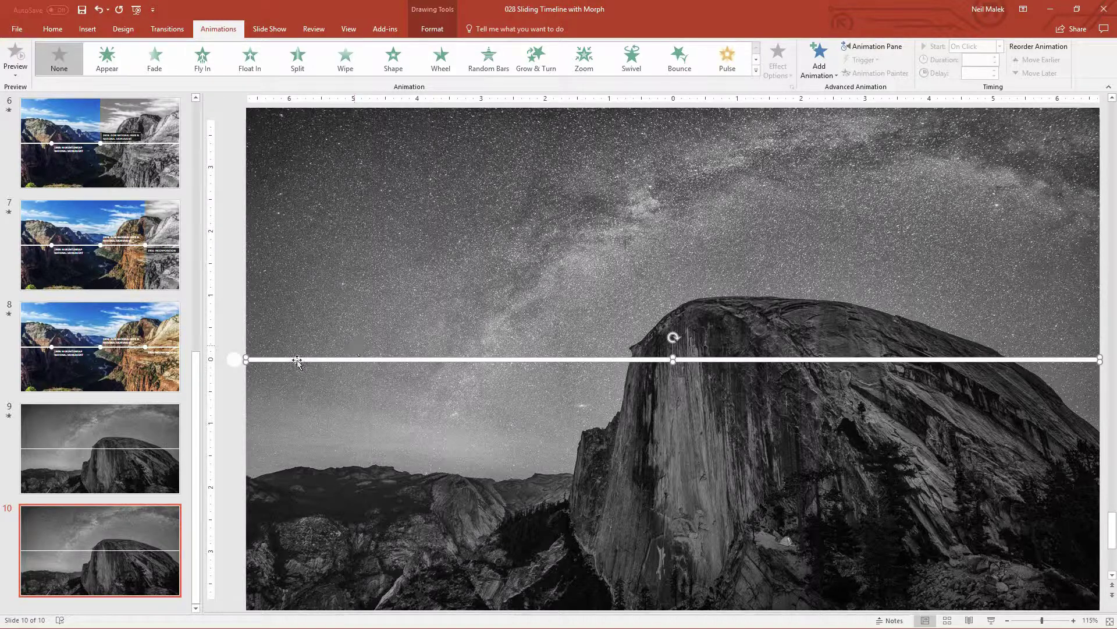
click(238, 418)
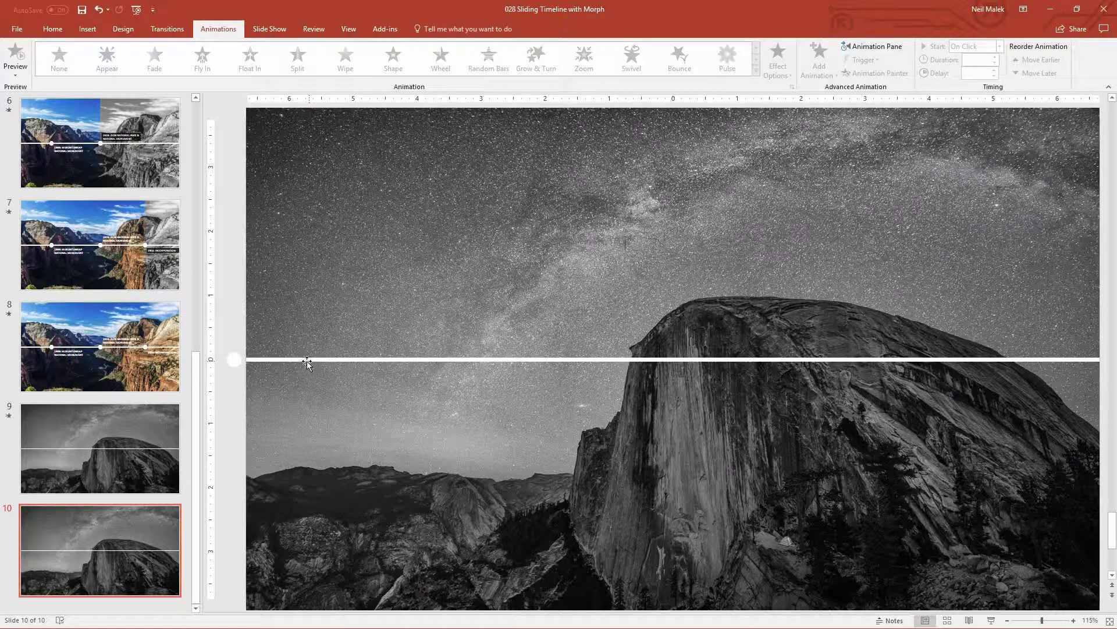
Step: Slide the circle marker a little to the right along the timeline line
click(235, 361)
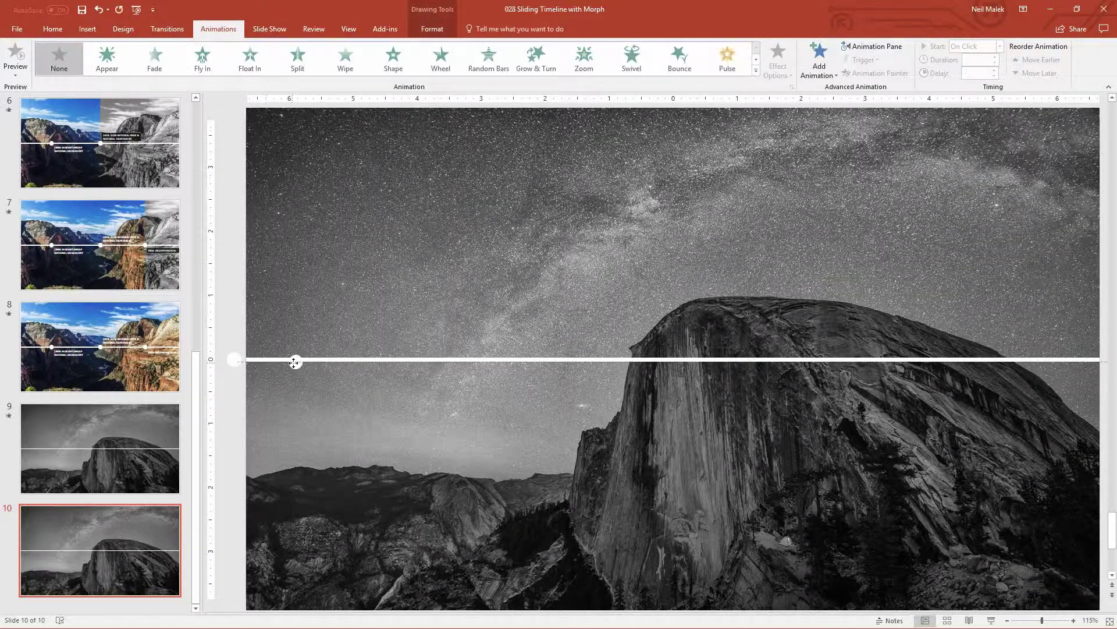
drag(294, 362, 311, 359)
drag(232, 361, 310, 359)
drag(231, 361, 312, 359)
drag(234, 362, 309, 360)
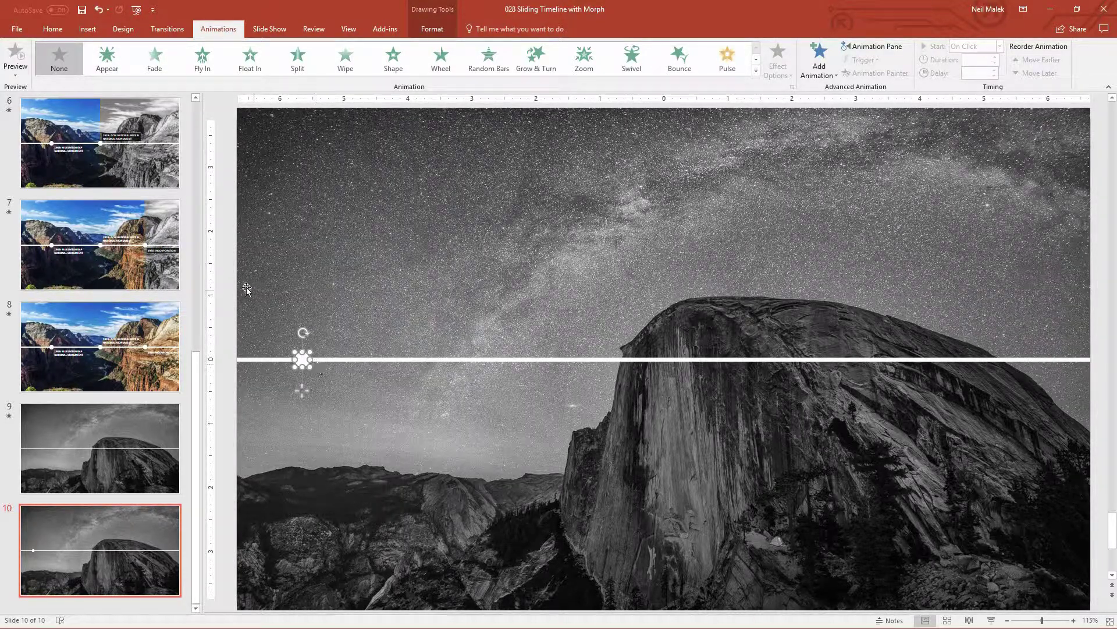
click(229, 285)
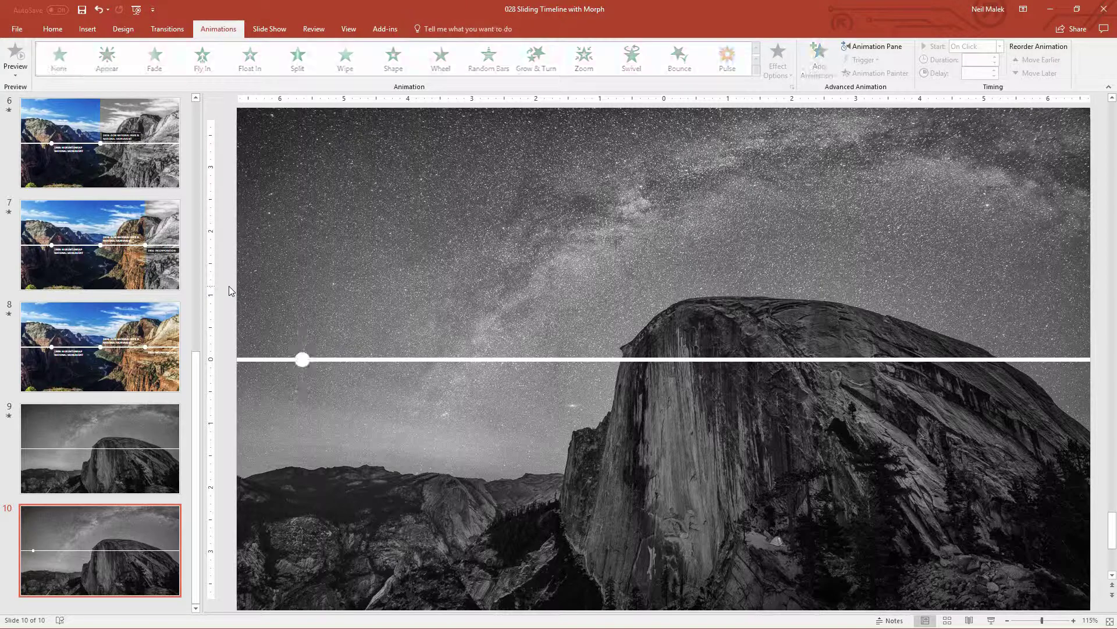
Step: Draw a text box below the left circle and start typing '1855: Tour'
click(87, 31)
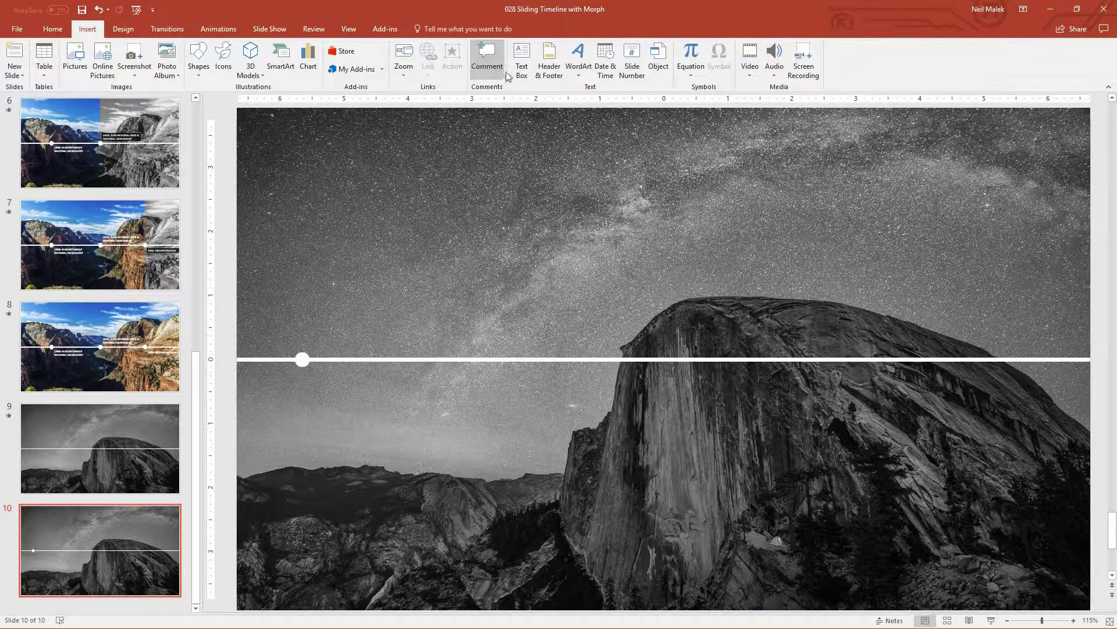
click(522, 61)
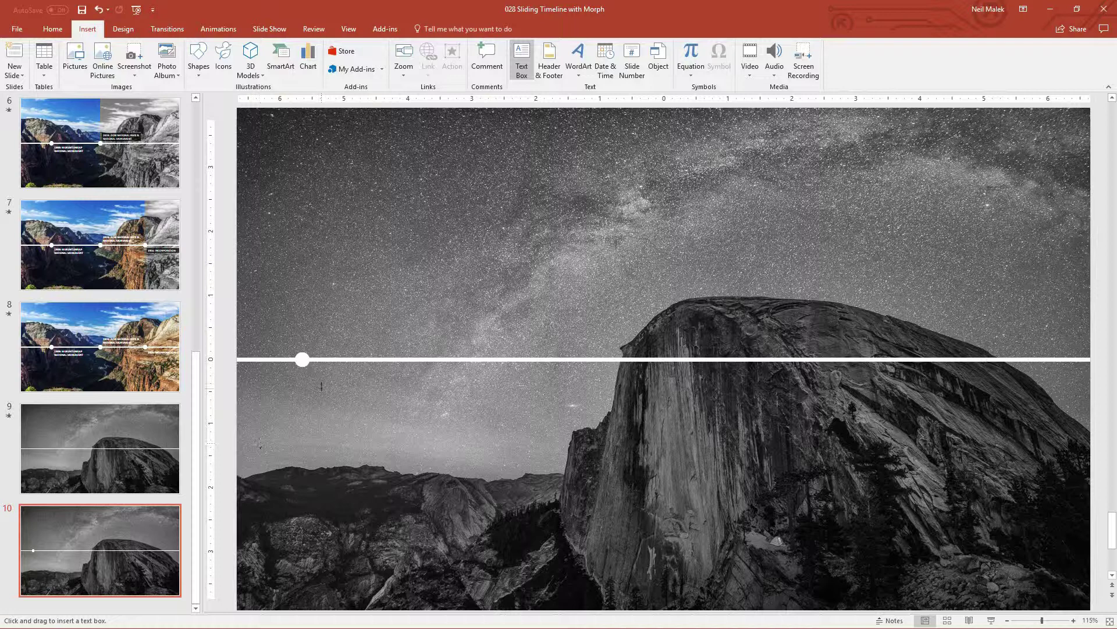
mouse_move(314, 370)
mouse_down()
mouse_move(414, 433)
mouse_move(465, 435)
mouse_up()
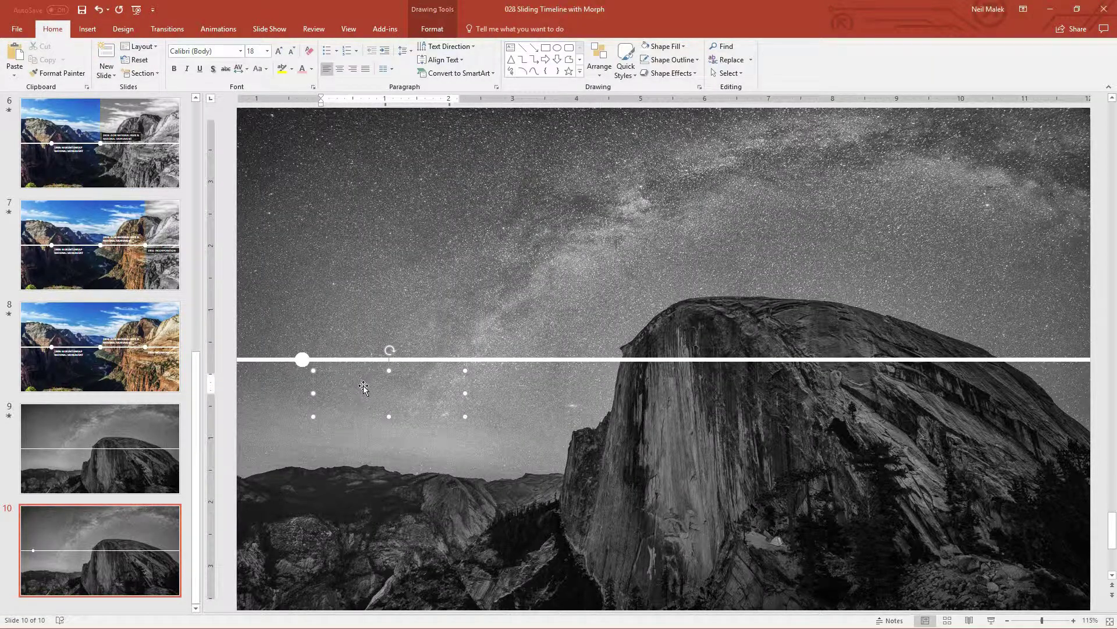
click(324, 394)
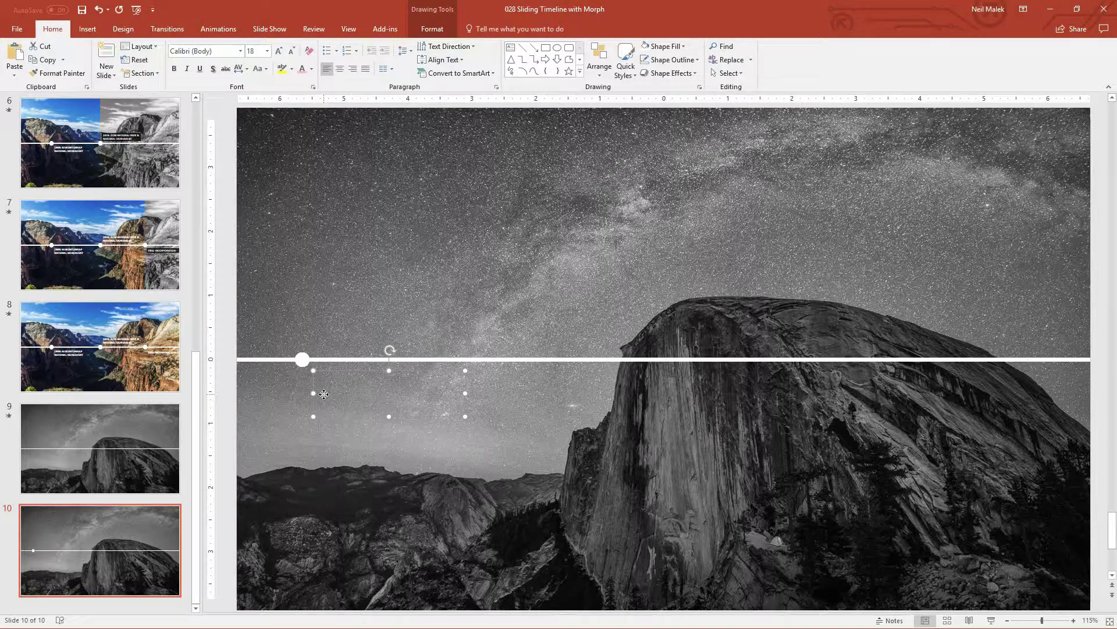
text(185)
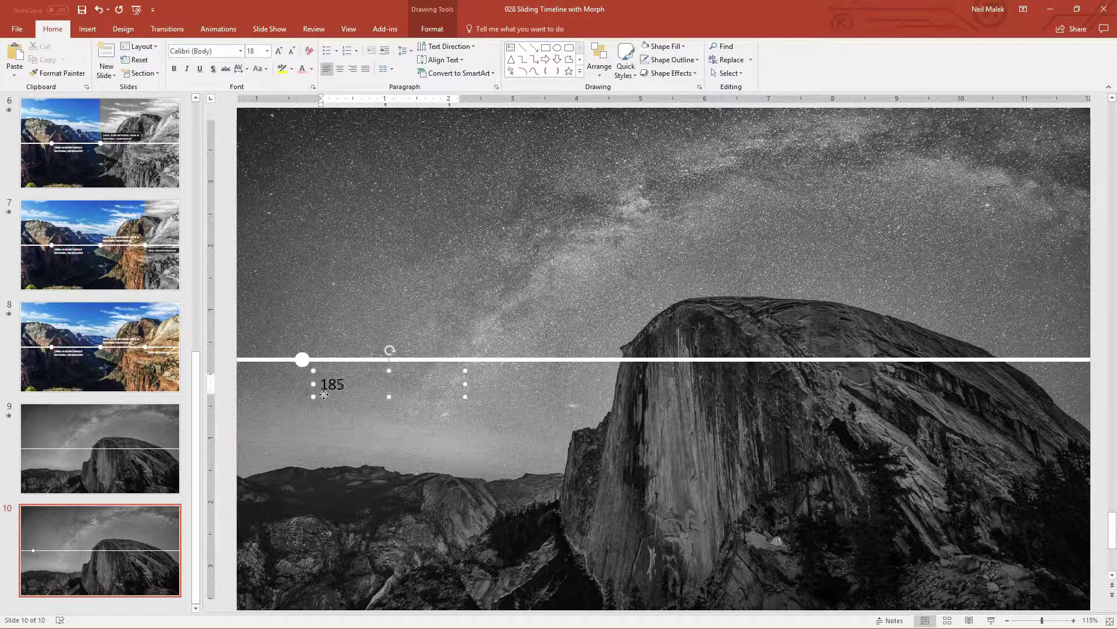
text(5: Tourists arrive)
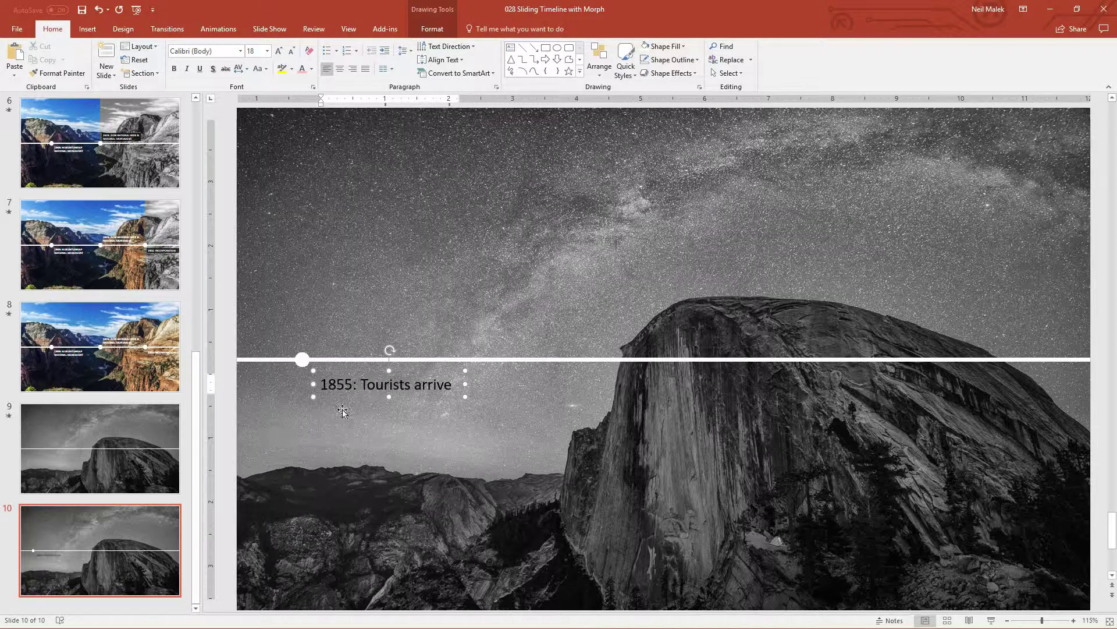
Step: Fill the 1855 caption box with black at 50% transparency
click(351, 400)
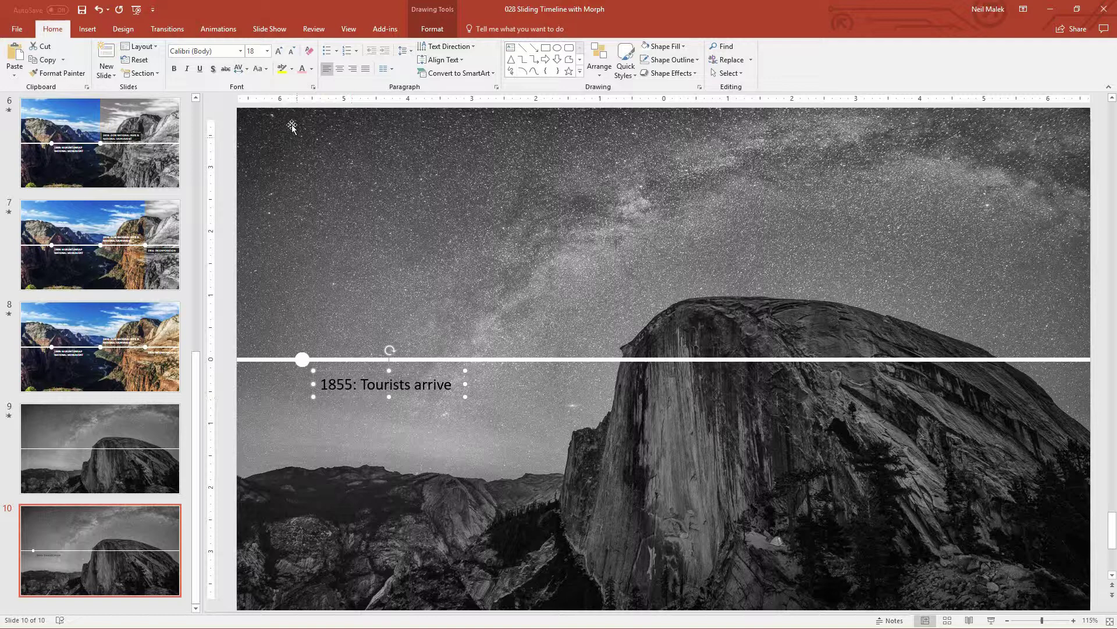
click(428, 35)
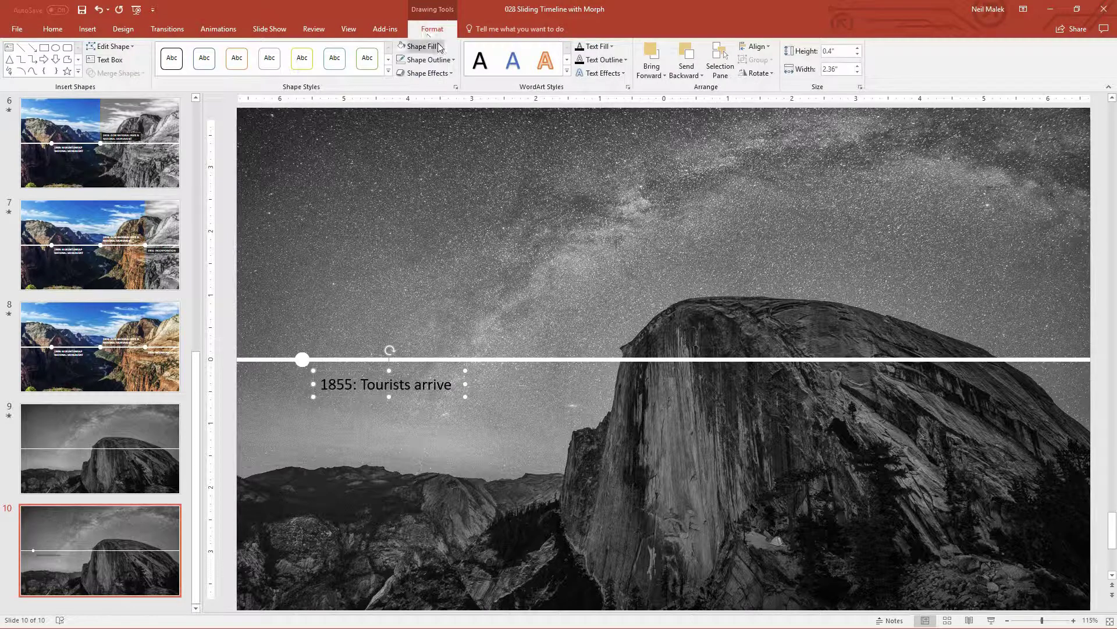
click(438, 46)
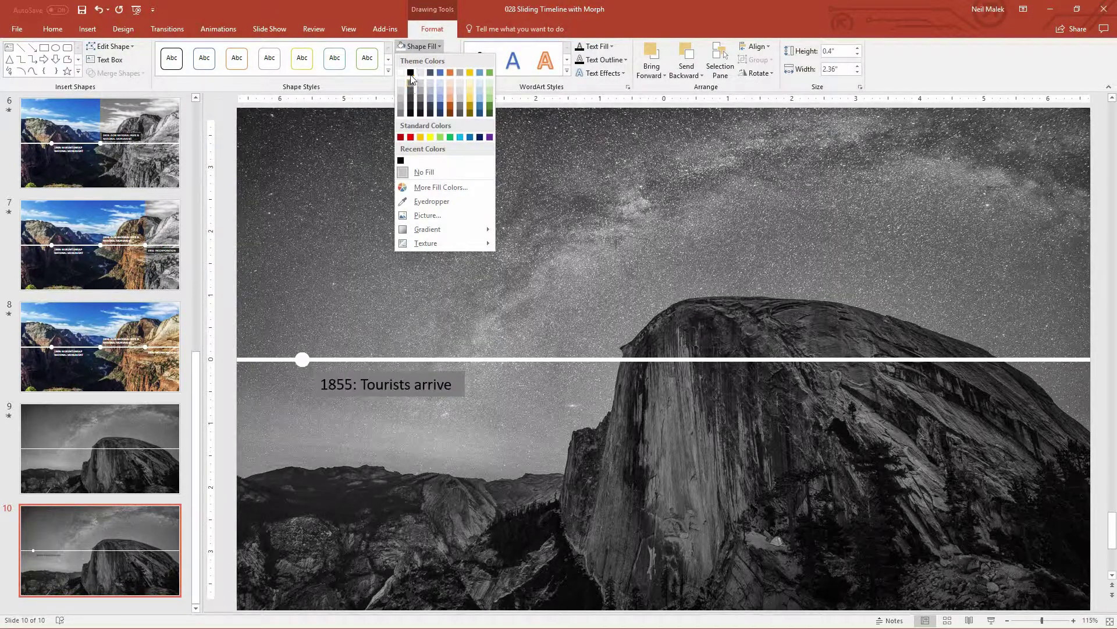
click(411, 72)
click(434, 48)
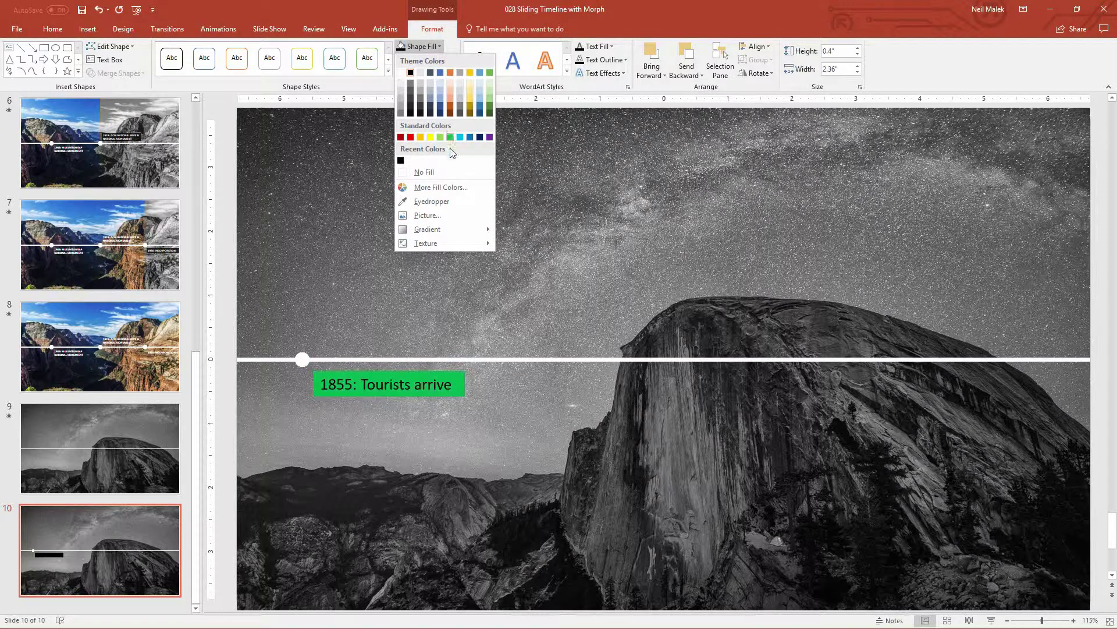
click(446, 187)
drag(484, 413, 503, 415)
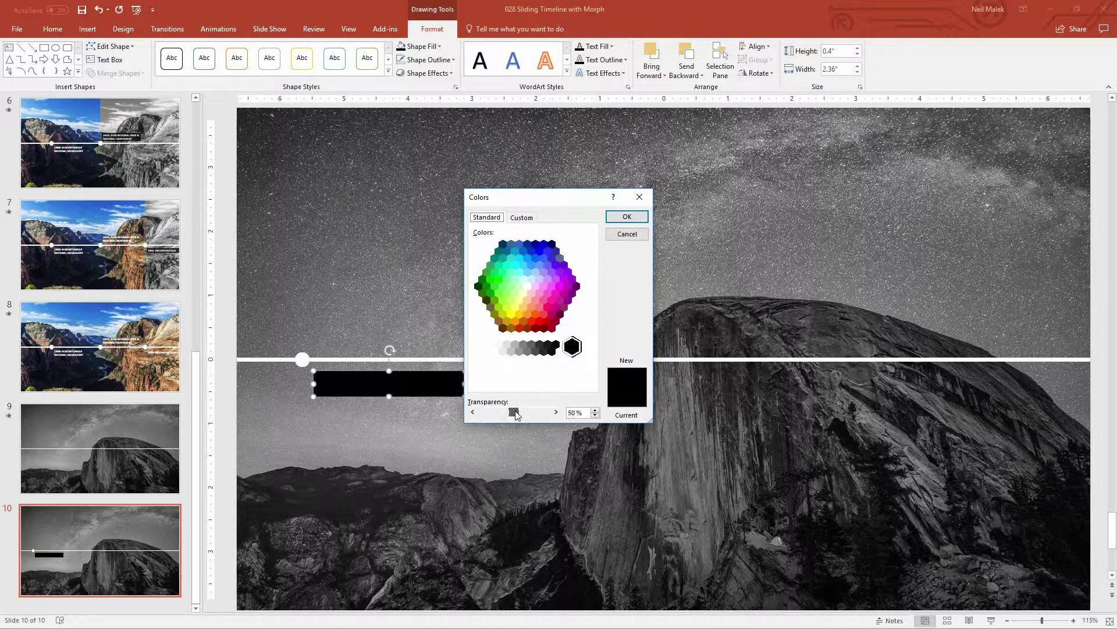
click(618, 217)
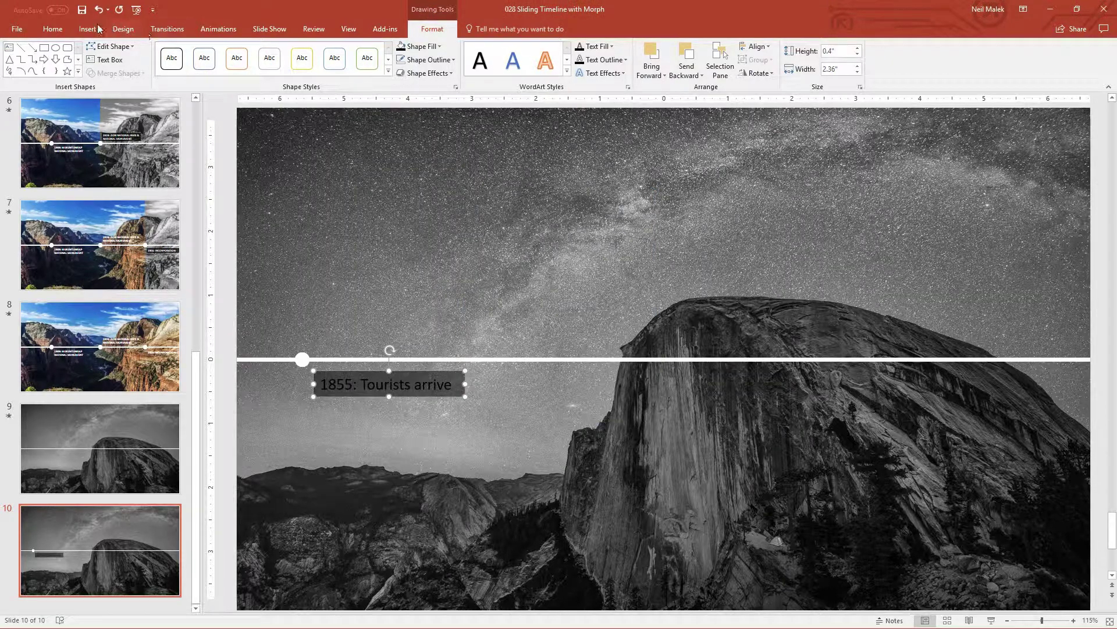
Step: Make the caption text white
click(39, 29)
click(311, 69)
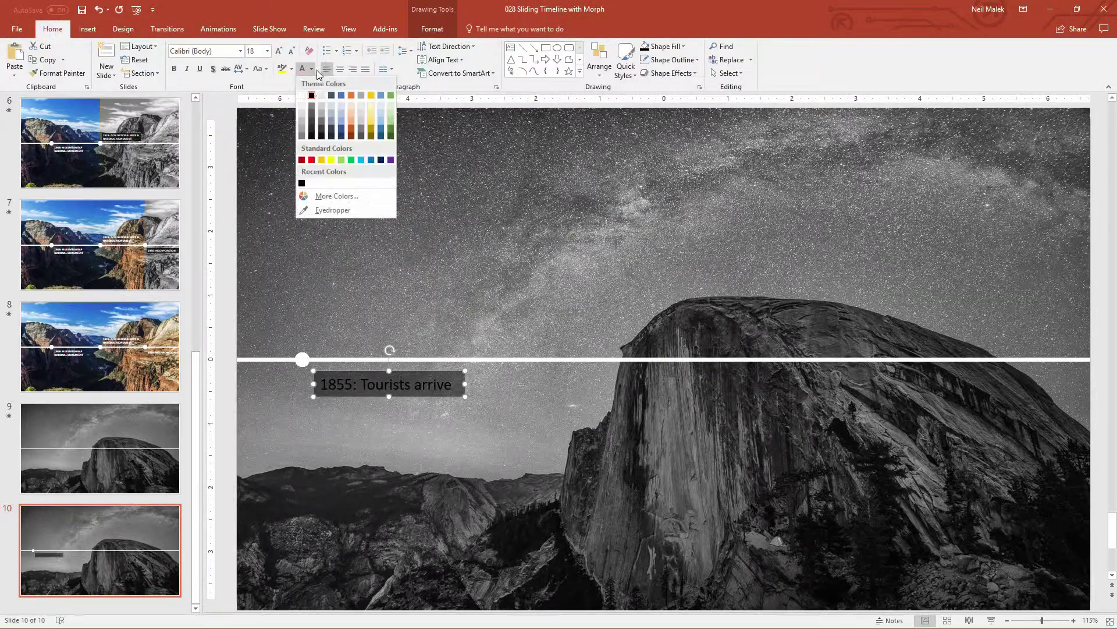
click(307, 107)
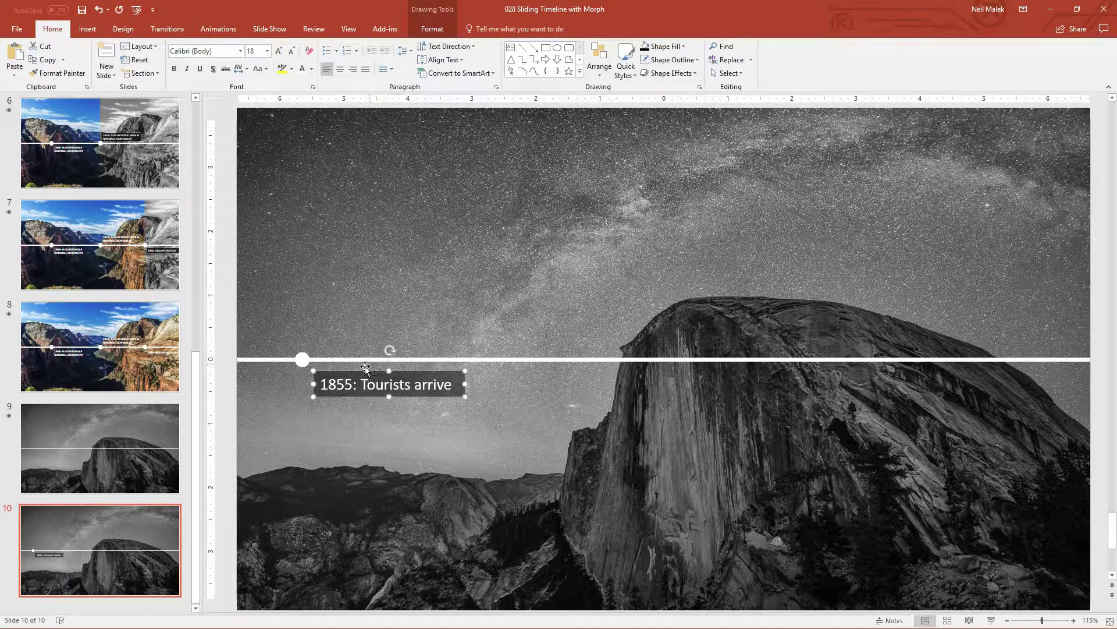
click(219, 29)
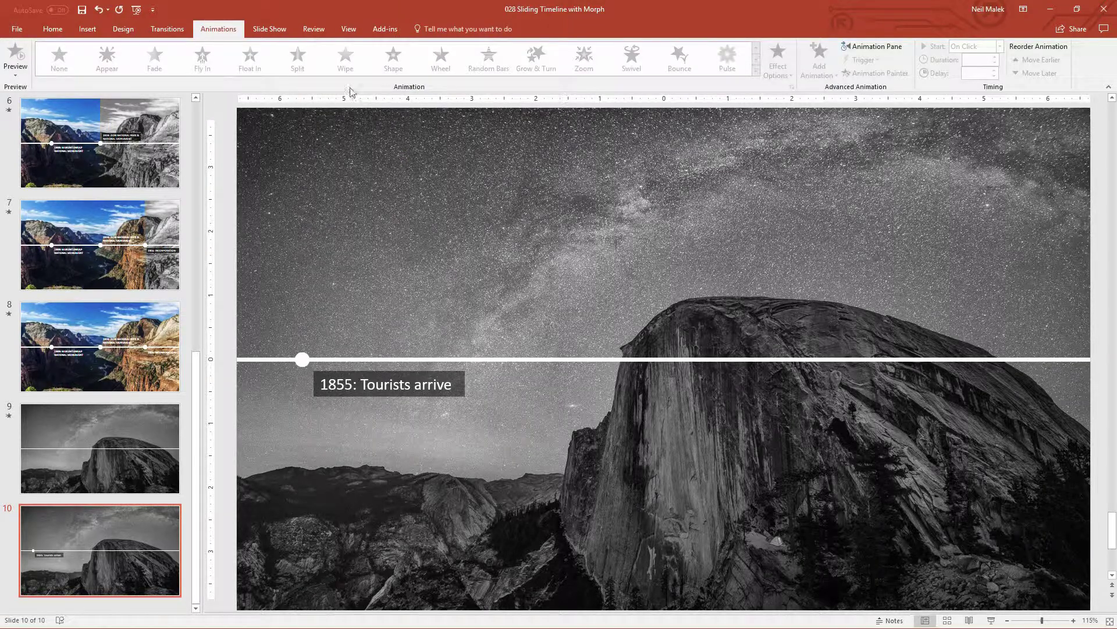
Step: Give the 1855 caption a Peek In entrance From Top, starting After Previous, lasting 00.25 seconds
click(377, 370)
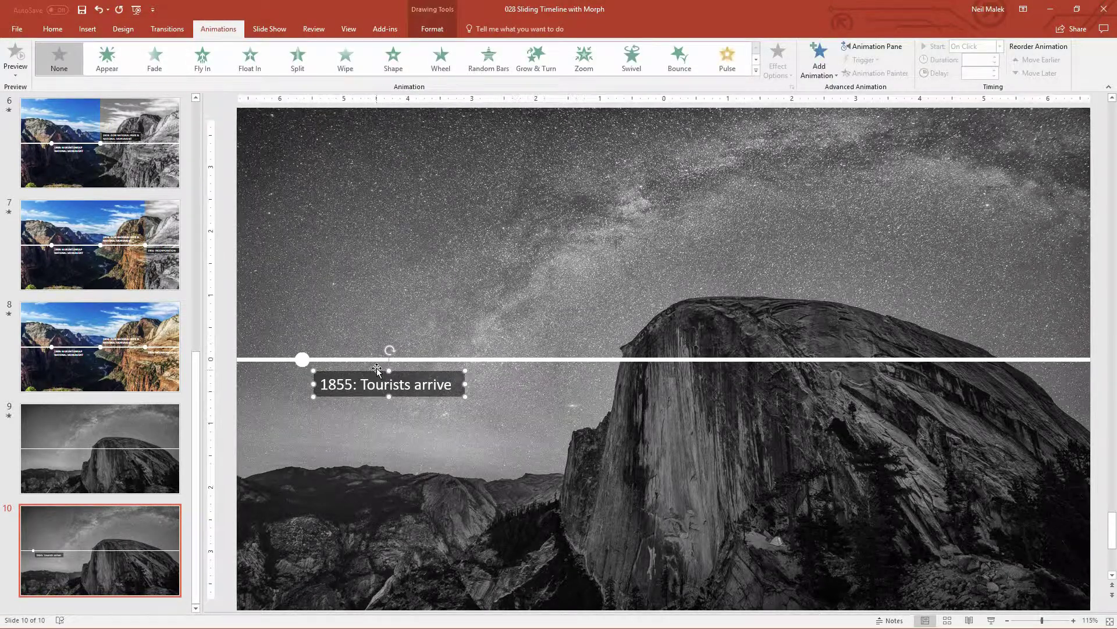
click(756, 70)
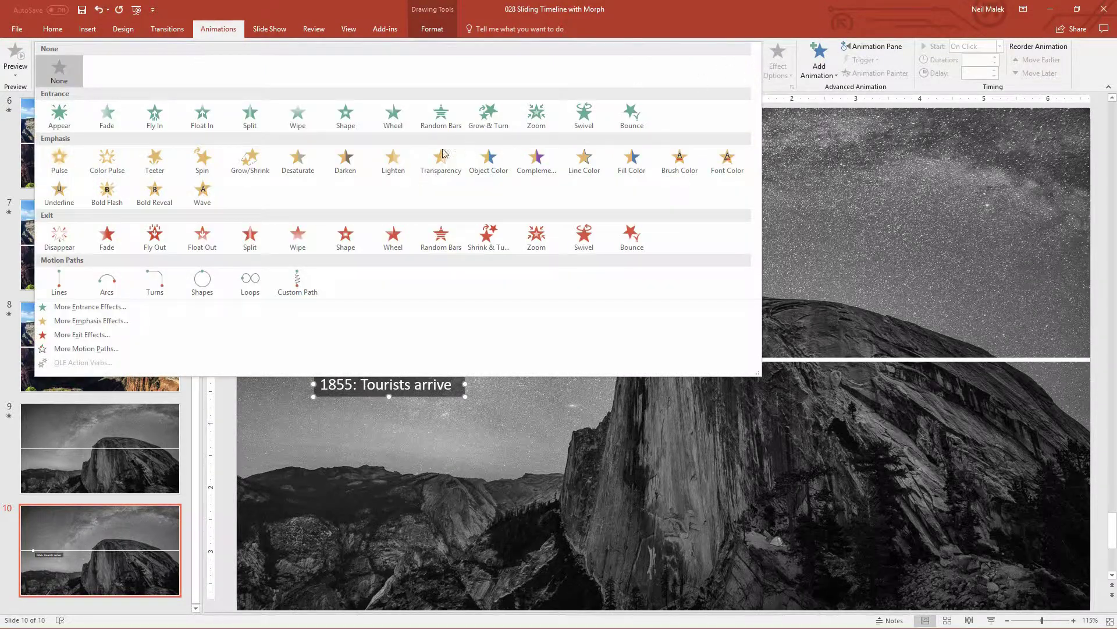
click(91, 307)
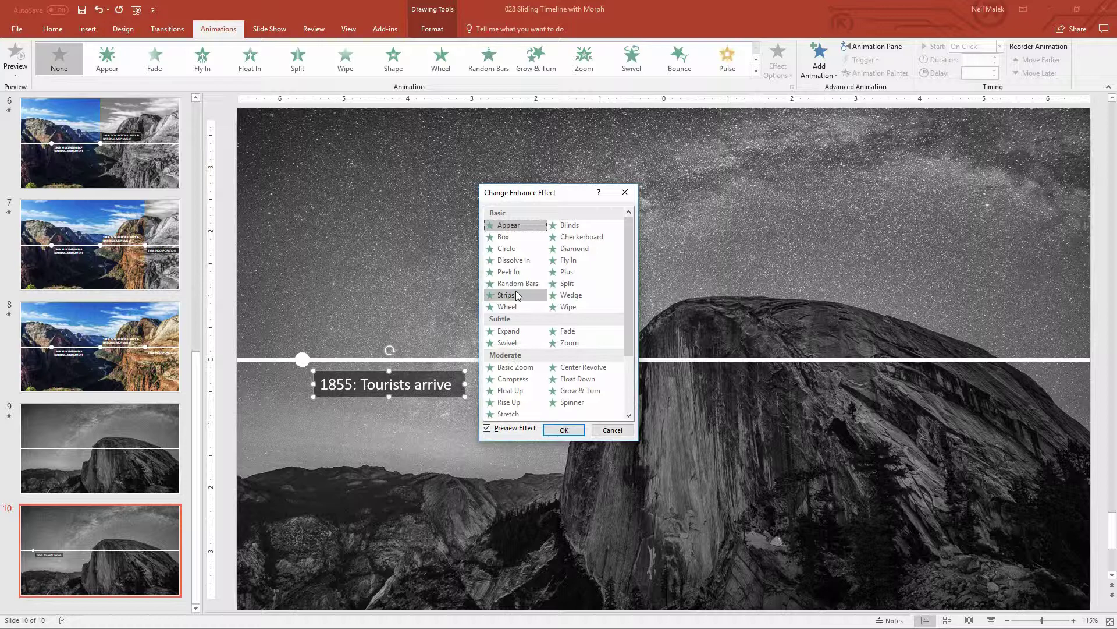
click(508, 272)
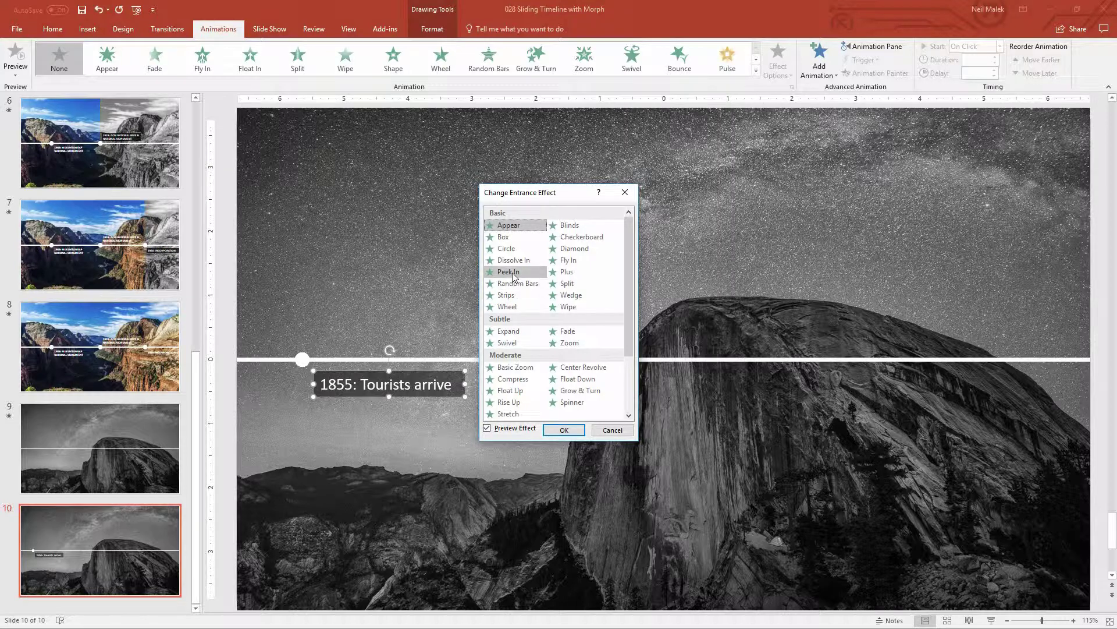
click(565, 433)
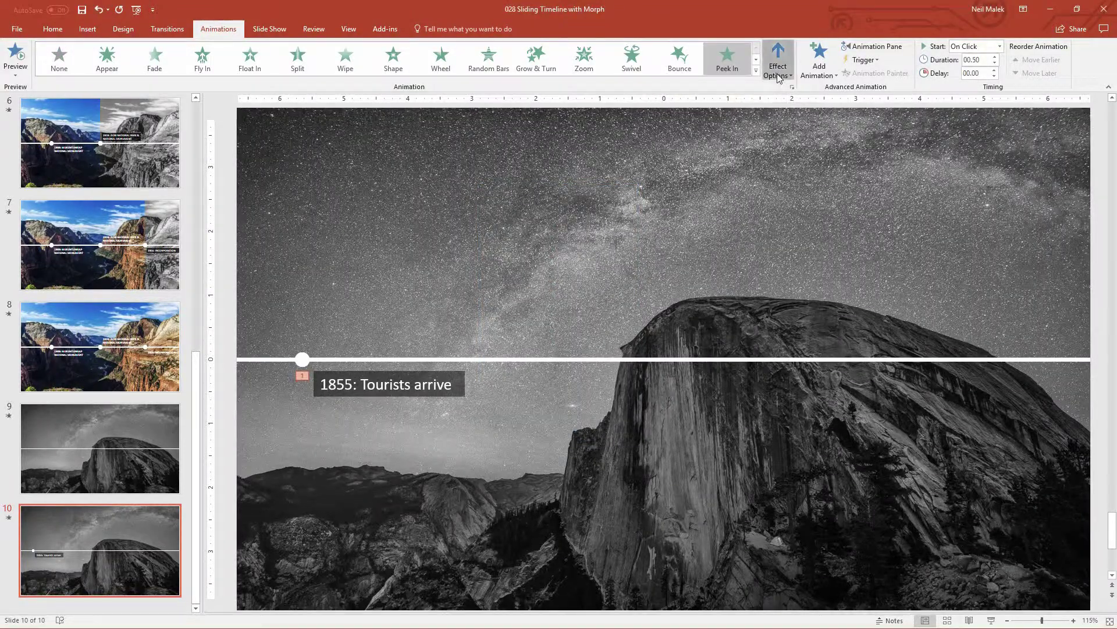
click(778, 70)
click(805, 164)
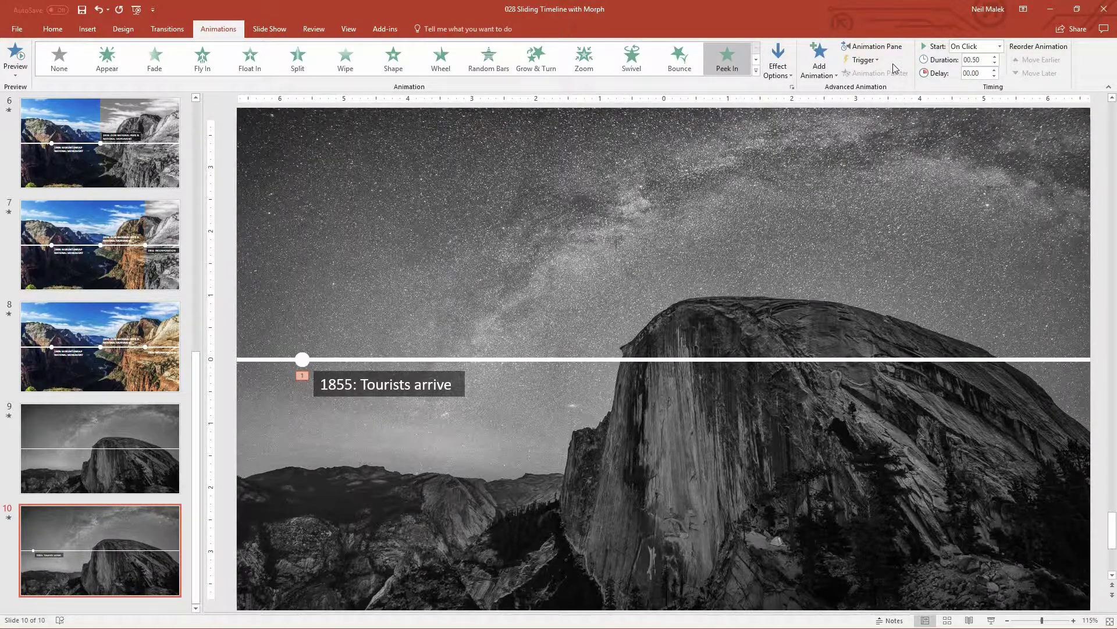
click(1000, 47)
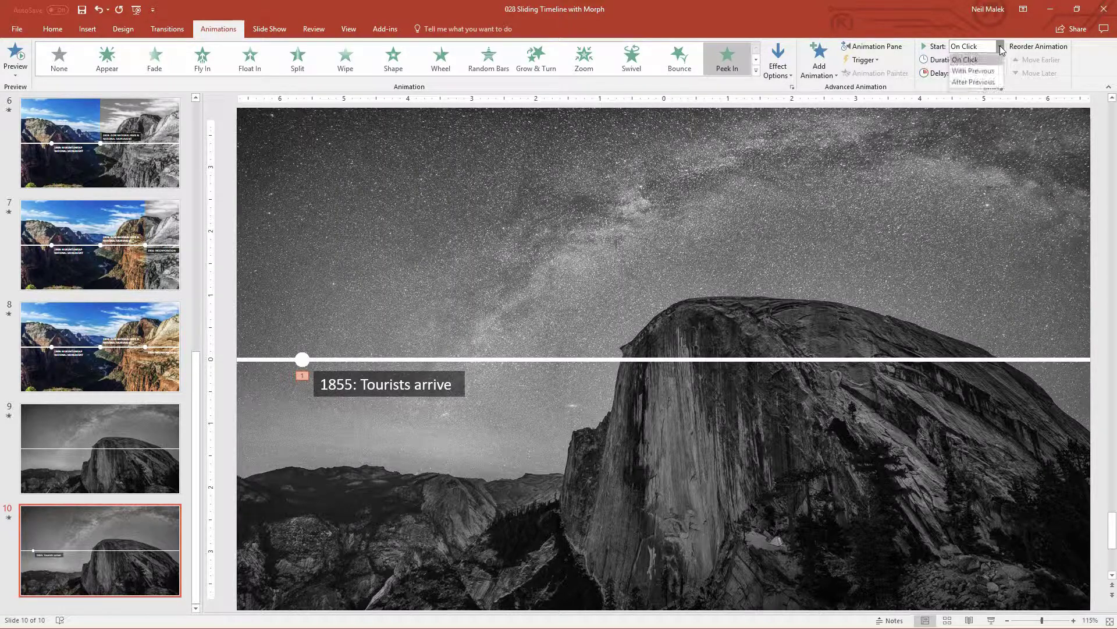
click(983, 82)
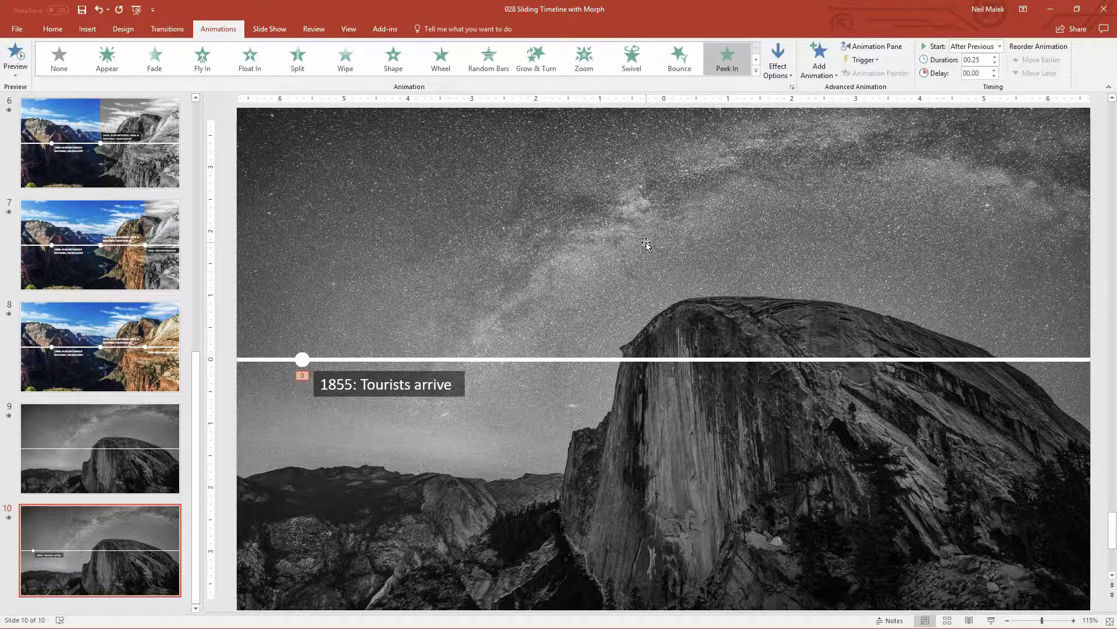
Step: Crop the grayscale photo's left edge back to the 1855 dot, leaving it 12.31" wide
click(353, 253)
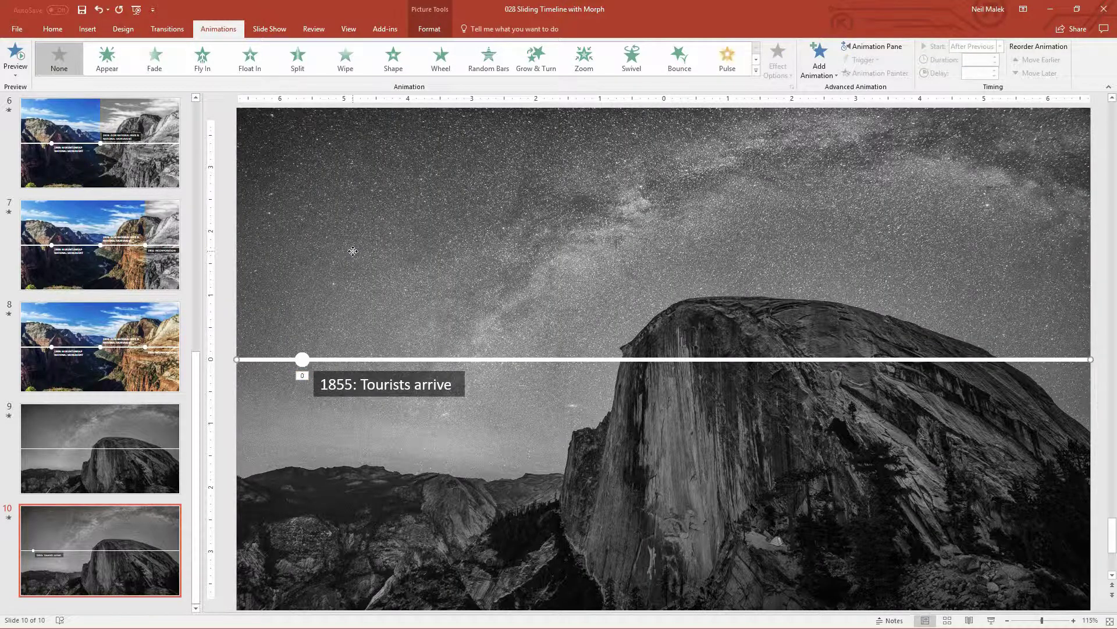
click(428, 30)
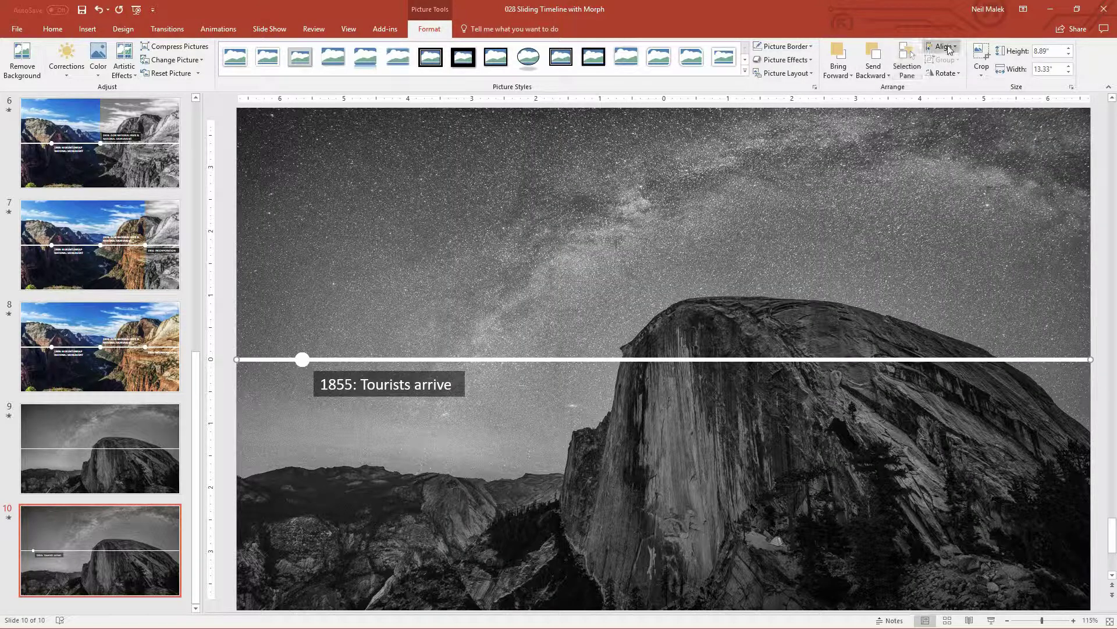
click(981, 52)
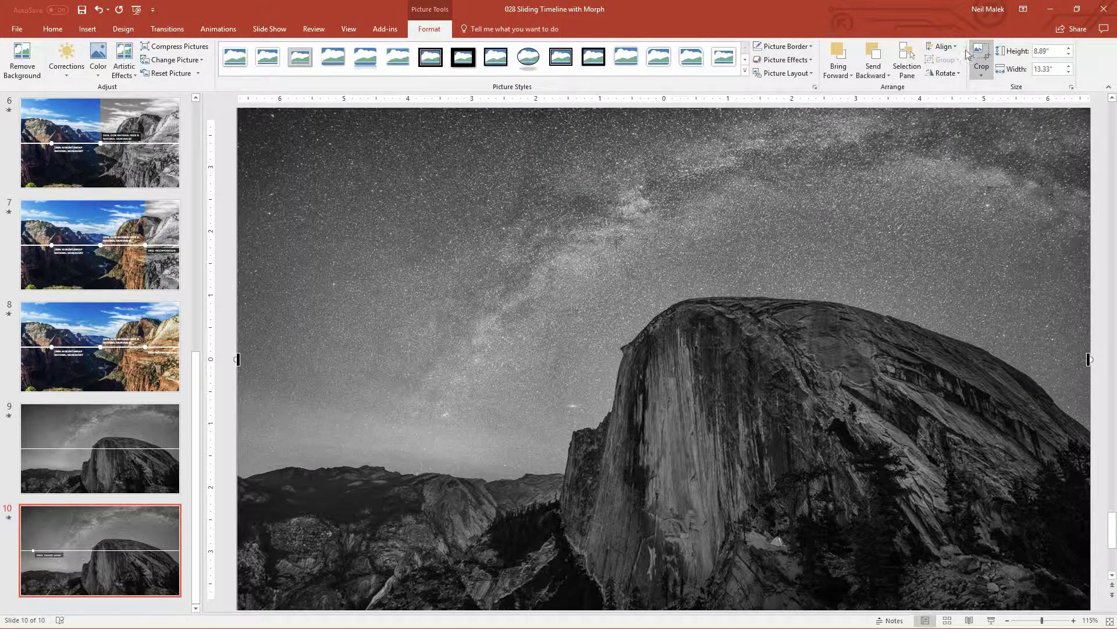
drag(238, 359, 303, 353)
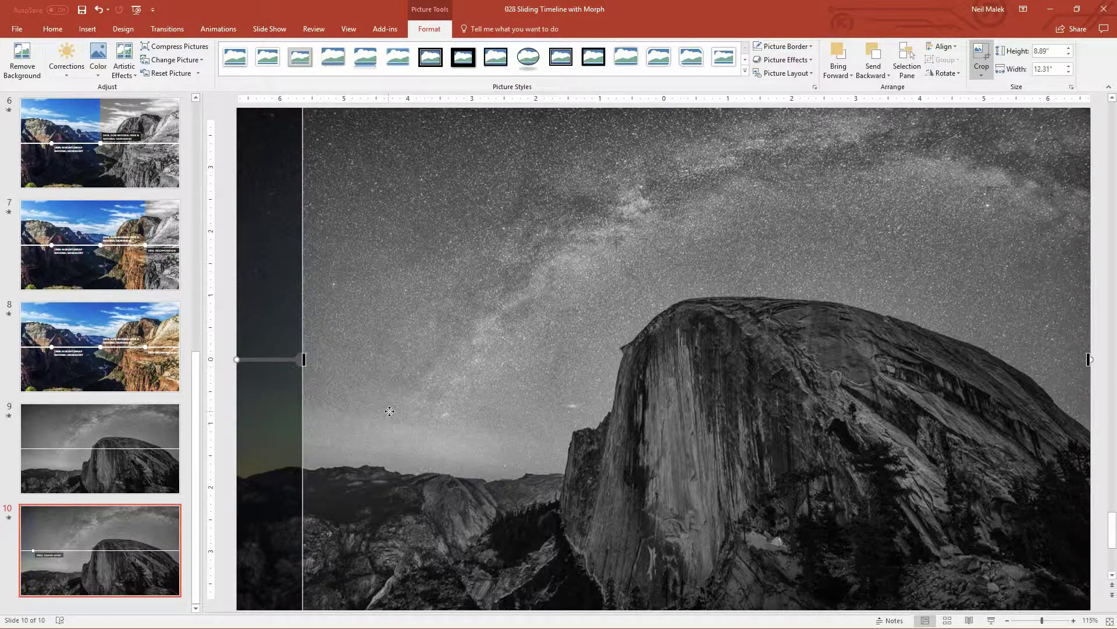
click(989, 50)
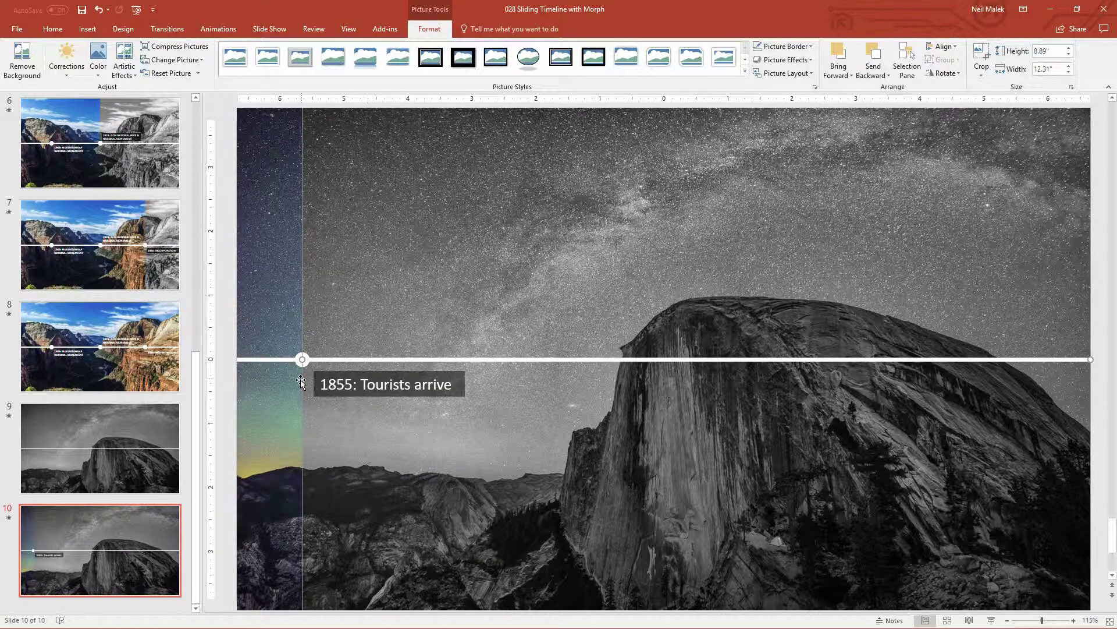
click(229, 356)
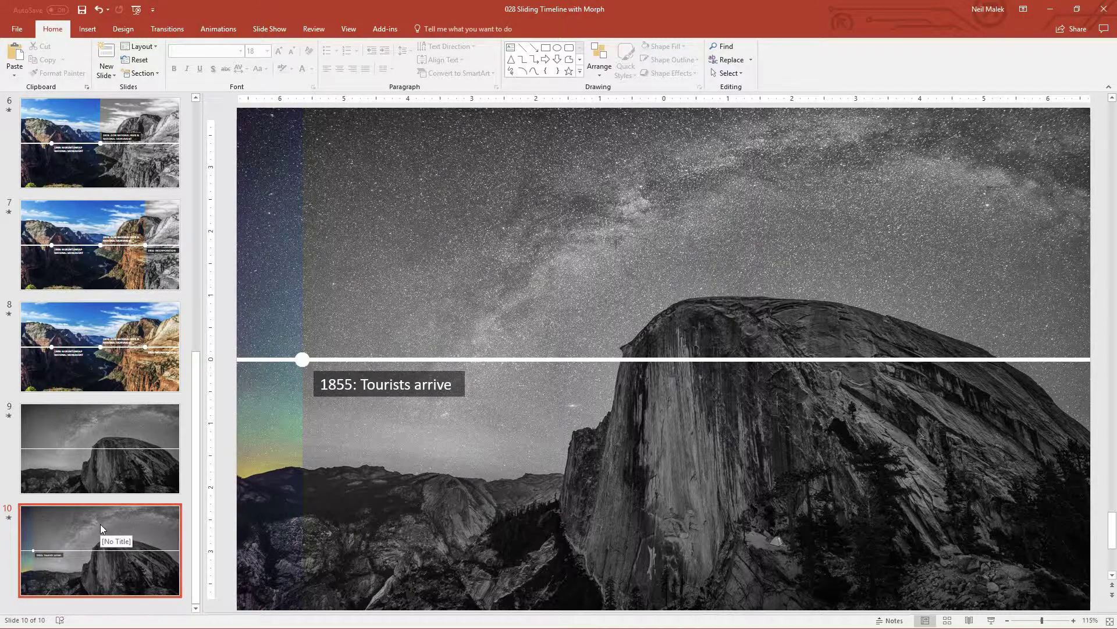
Step: Apply a Morph transition to slide 10 with a 01.00-second duration
click(178, 27)
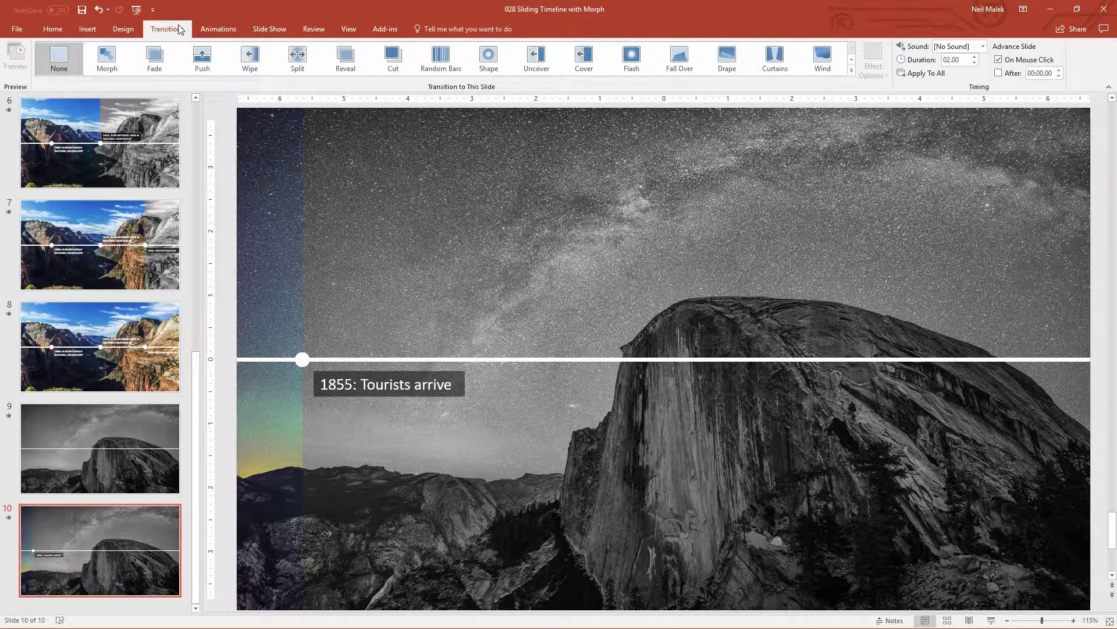
click(108, 58)
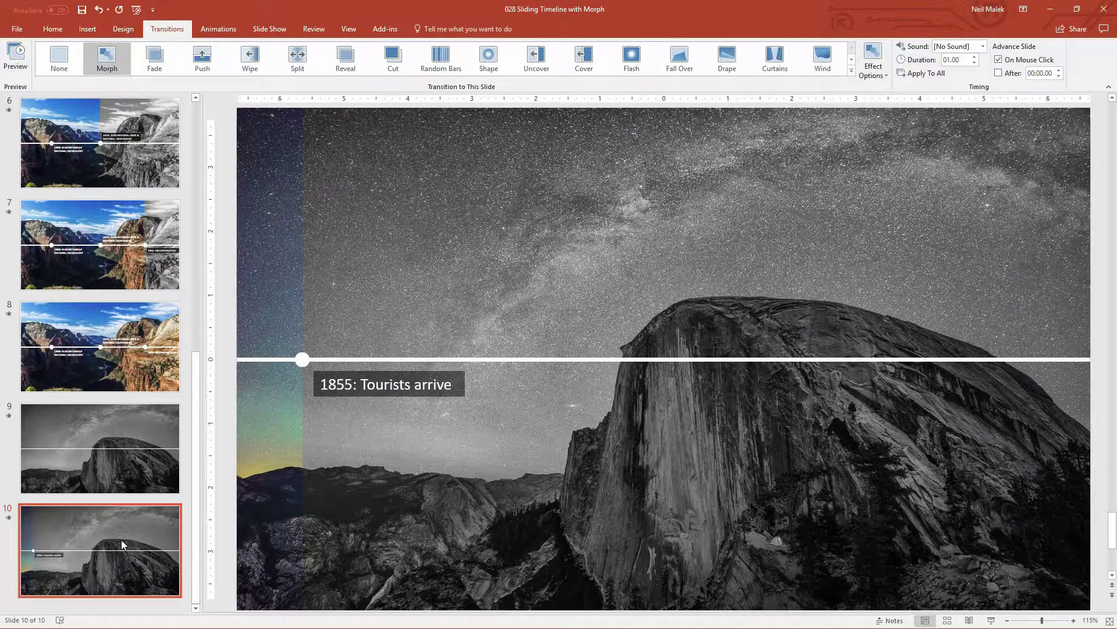
Step: Duplicate slide 10 as slide 11 and copy the timeline dot farther right along the line
key(ctrl+d)
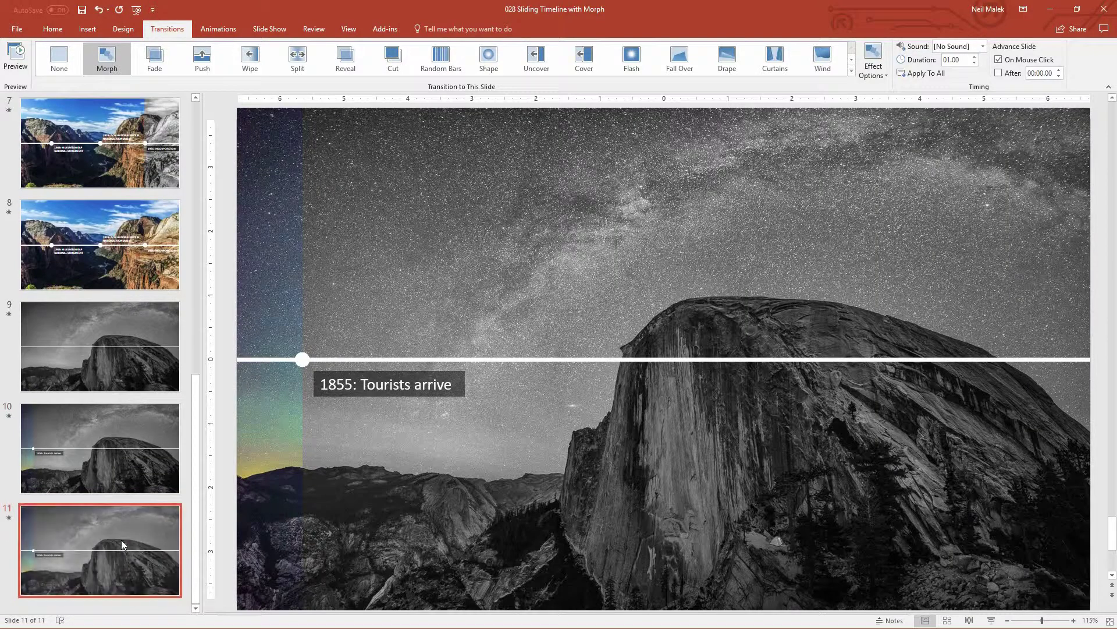
click(386, 395)
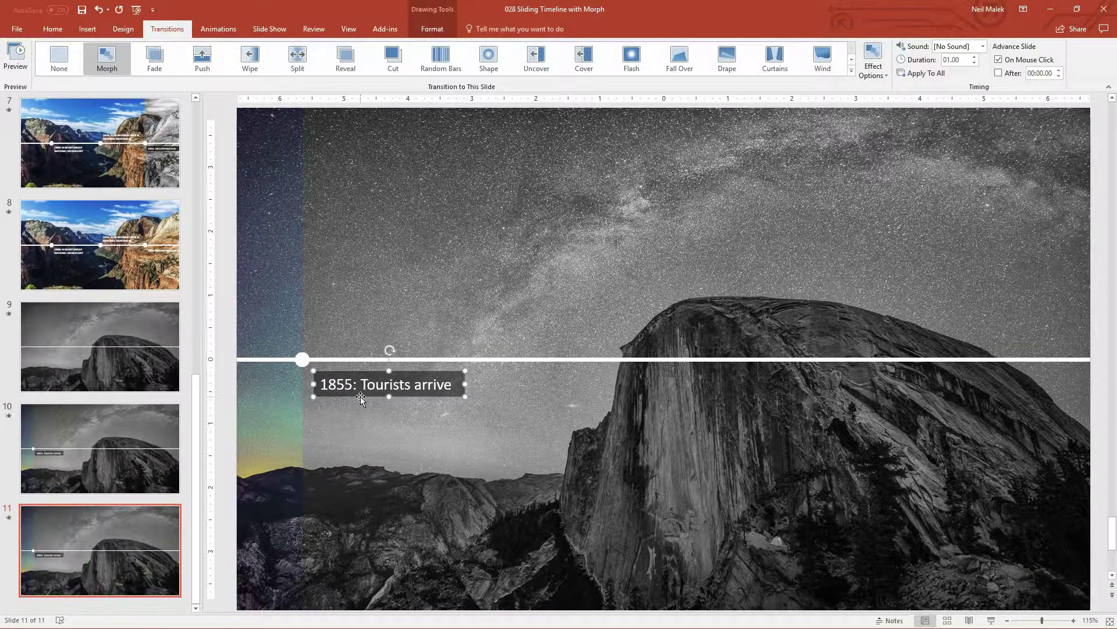
click(301, 360)
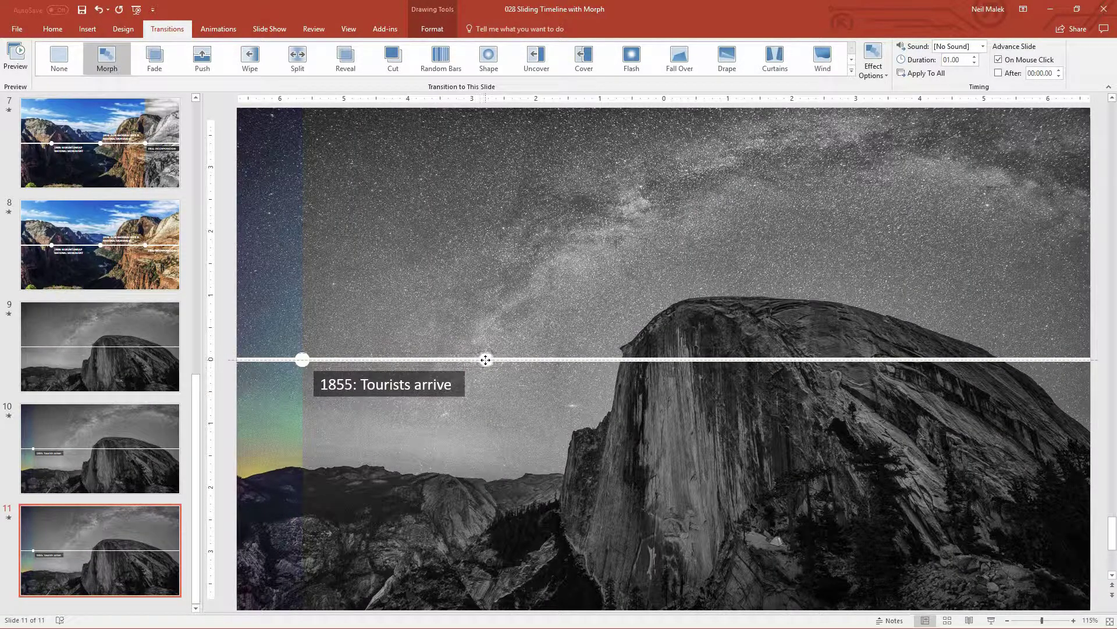
drag(497, 360, 499, 360)
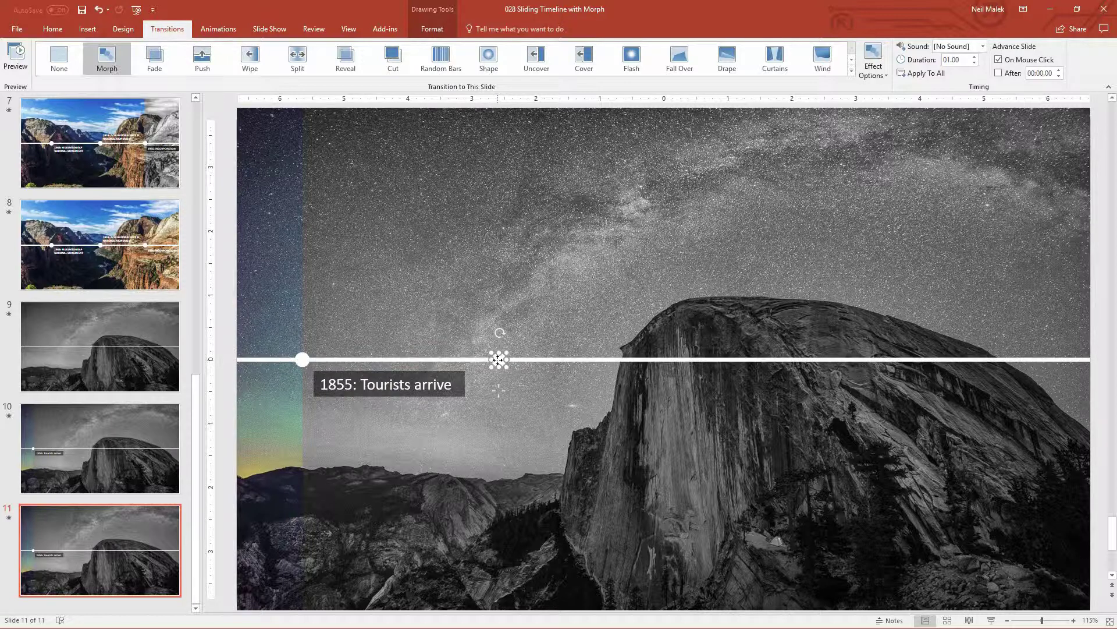
drag(303, 359, 498, 359)
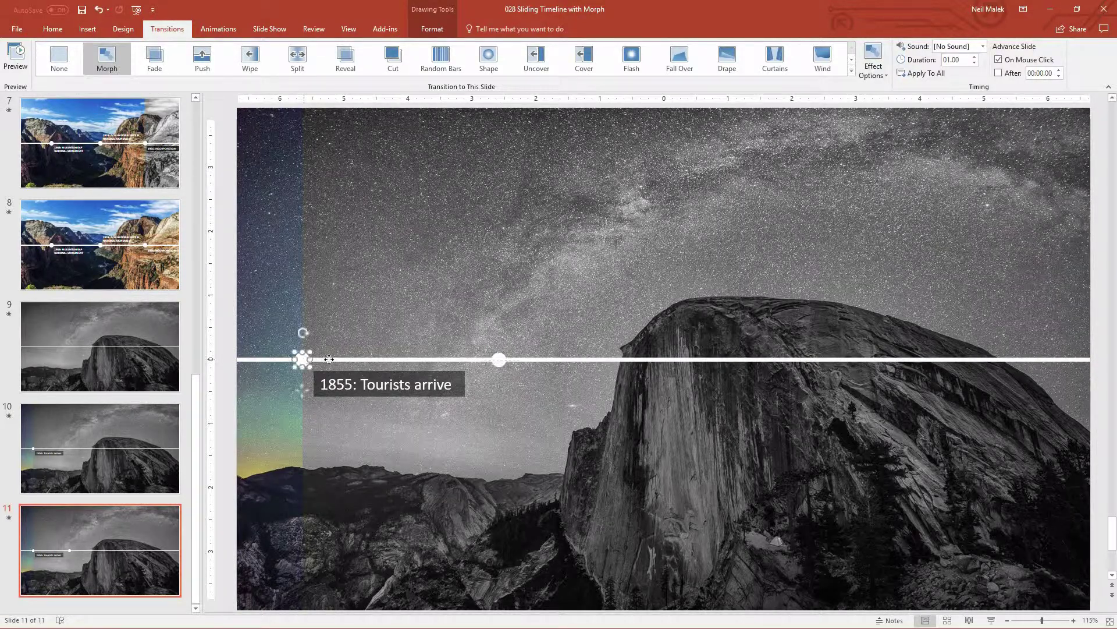
drag(302, 359, 498, 360)
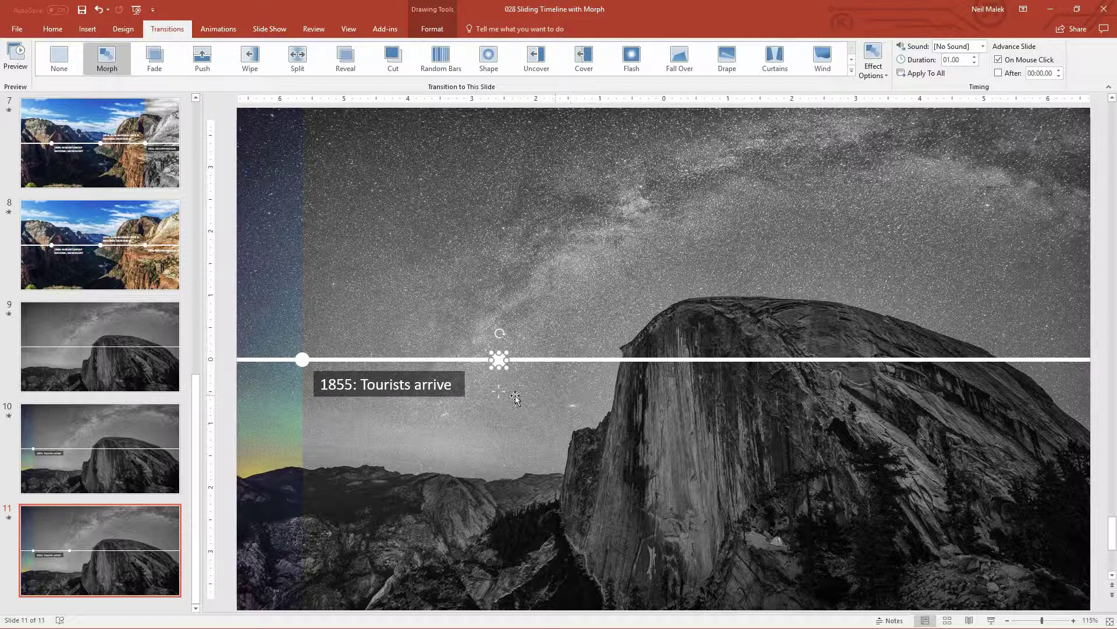
Step: Copy the 1855 caption beside the new marker, retype it '1864: Yosemite Grant', and widen it to one line
click(430, 373)
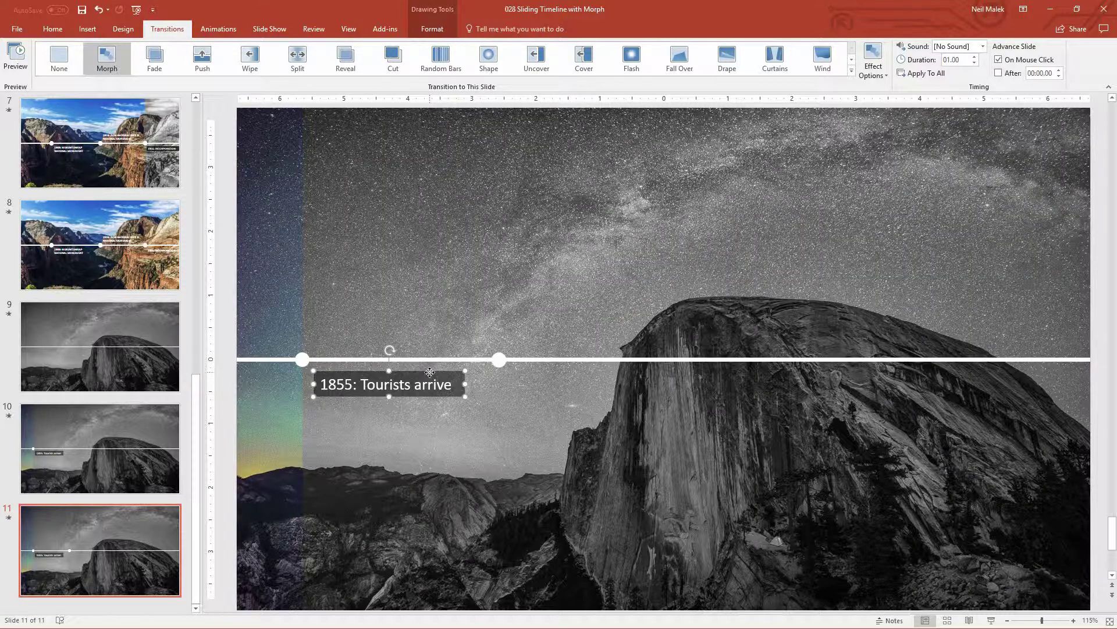
drag(430, 372, 626, 321)
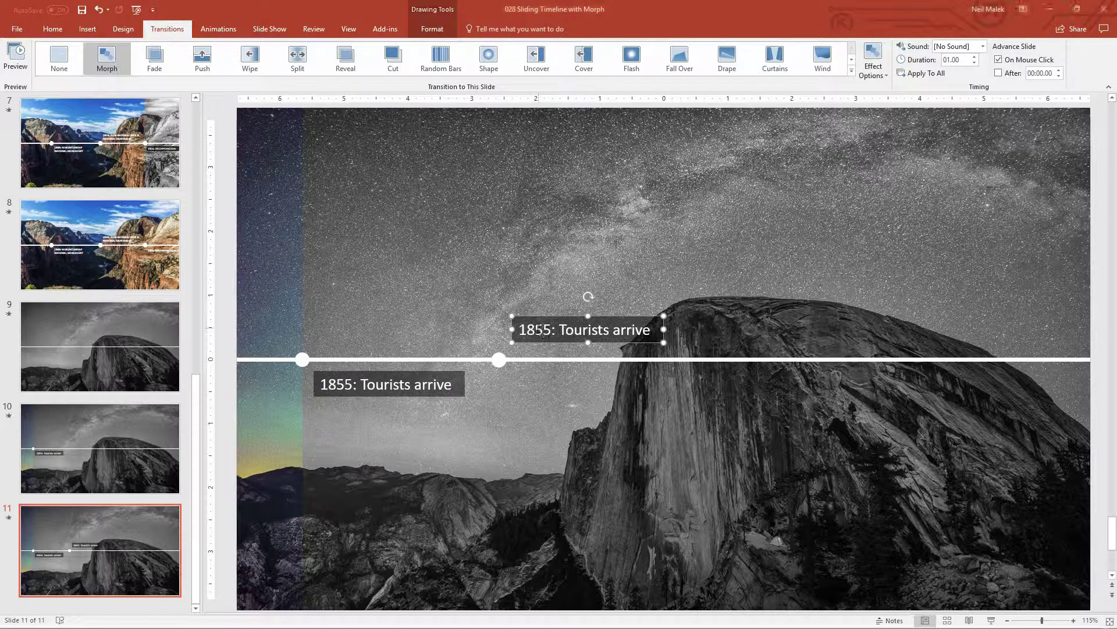
drag(534, 330, 550, 329)
text(64)
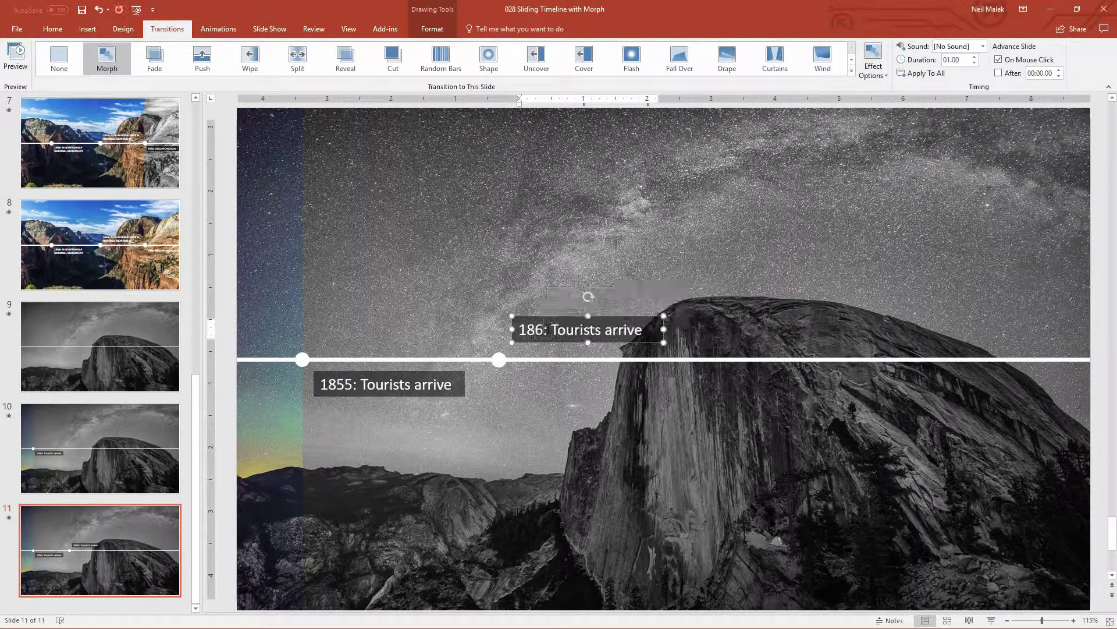
drag(560, 330, 639, 329)
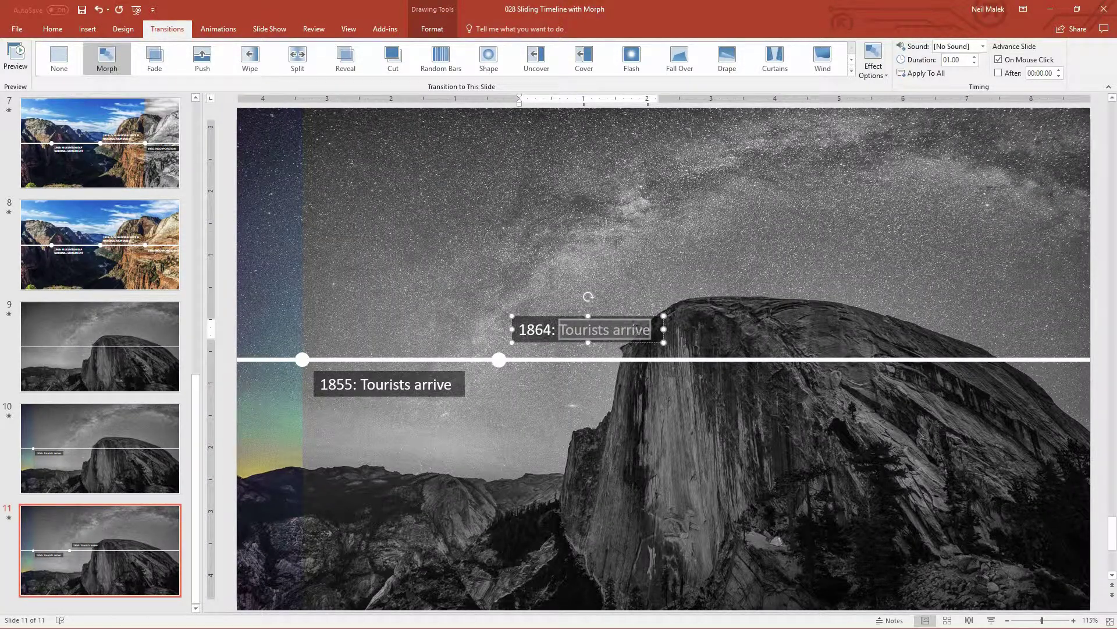
text(Yos)
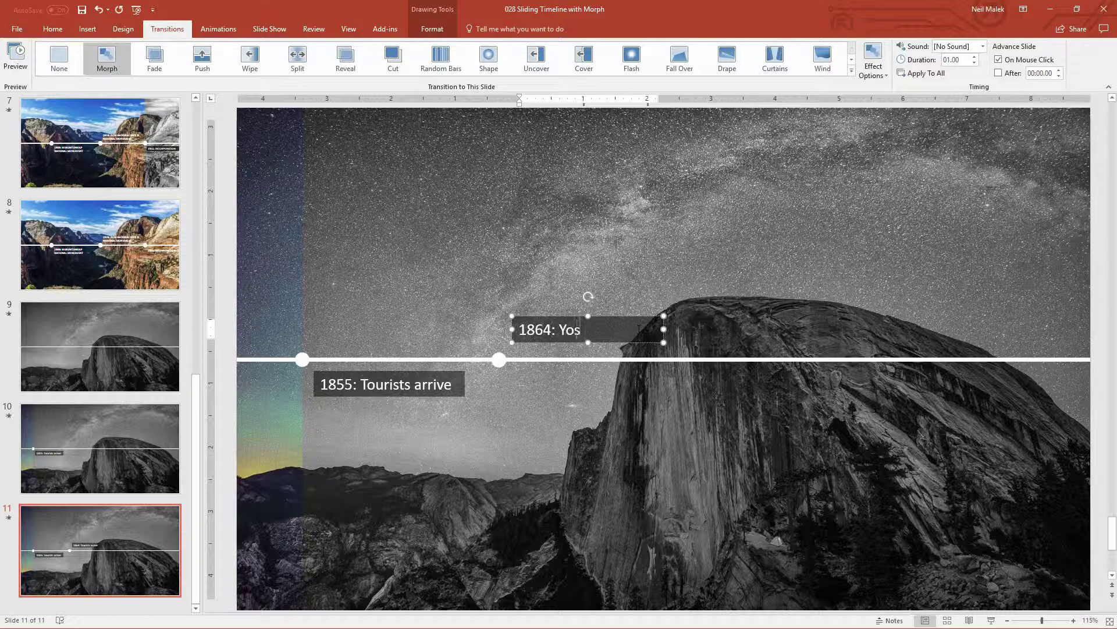
text(emite Grant)
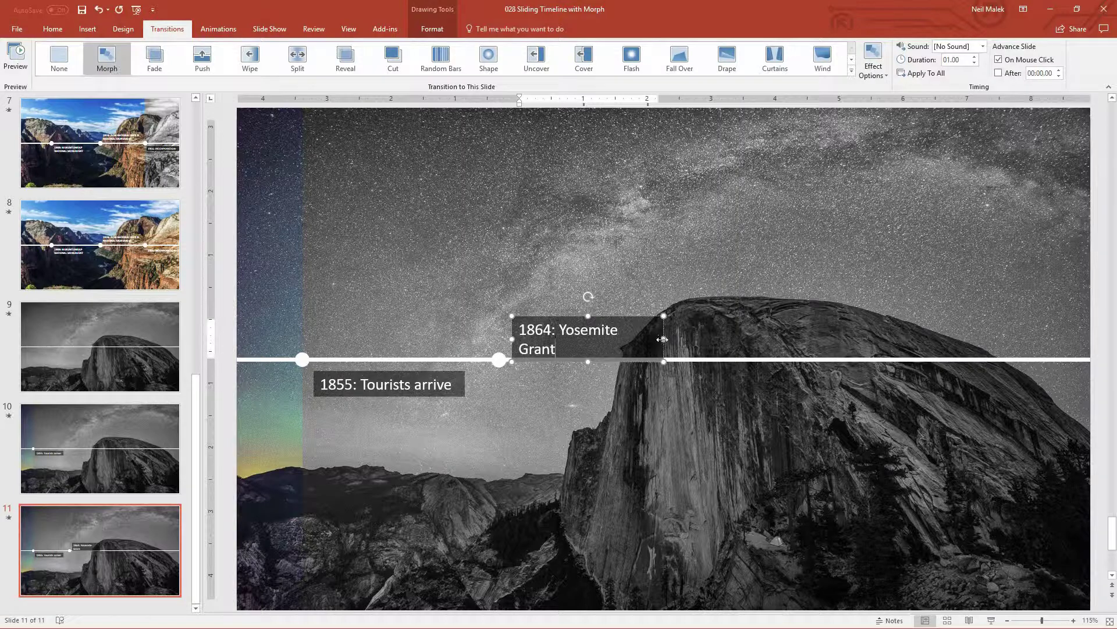
drag(663, 339, 681, 330)
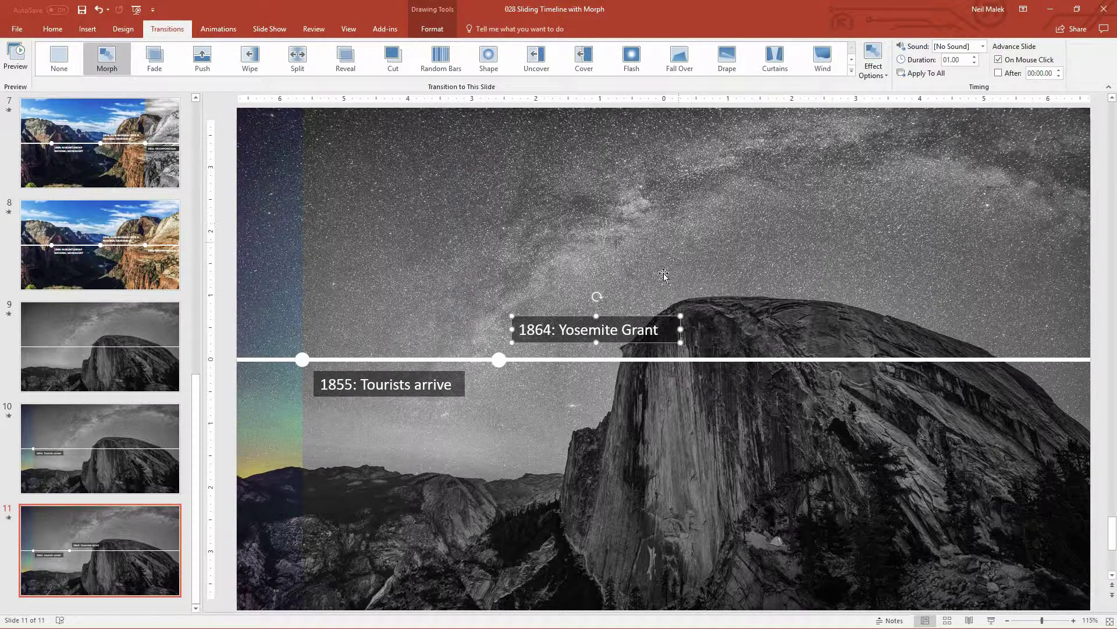
Step: Set the 1864 caption's Peek In entrance to come From Bottom
click(214, 31)
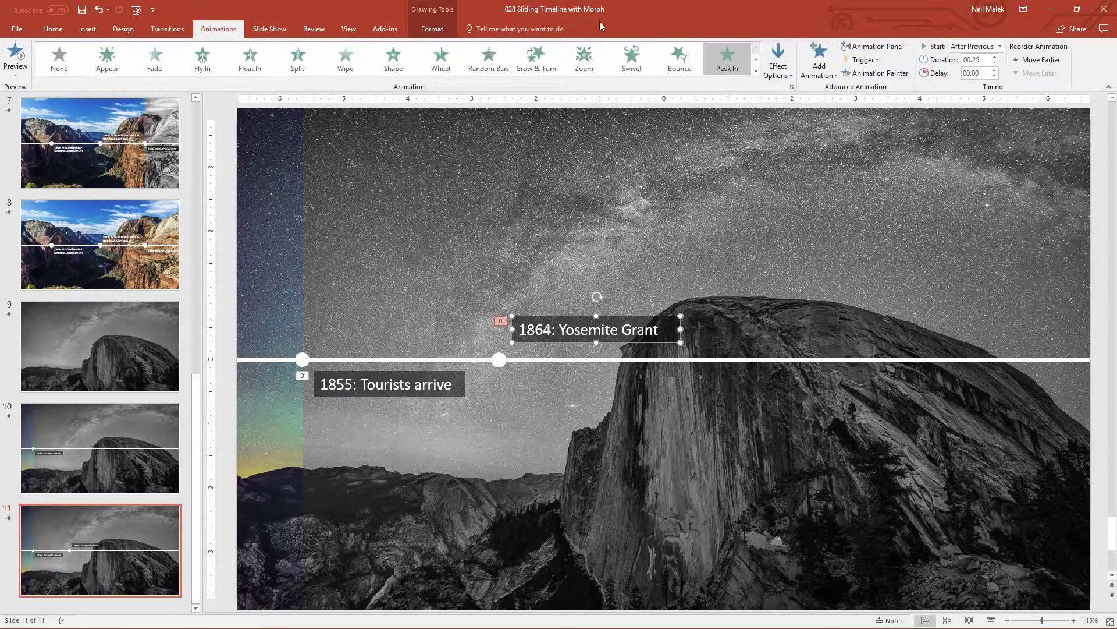
click(781, 68)
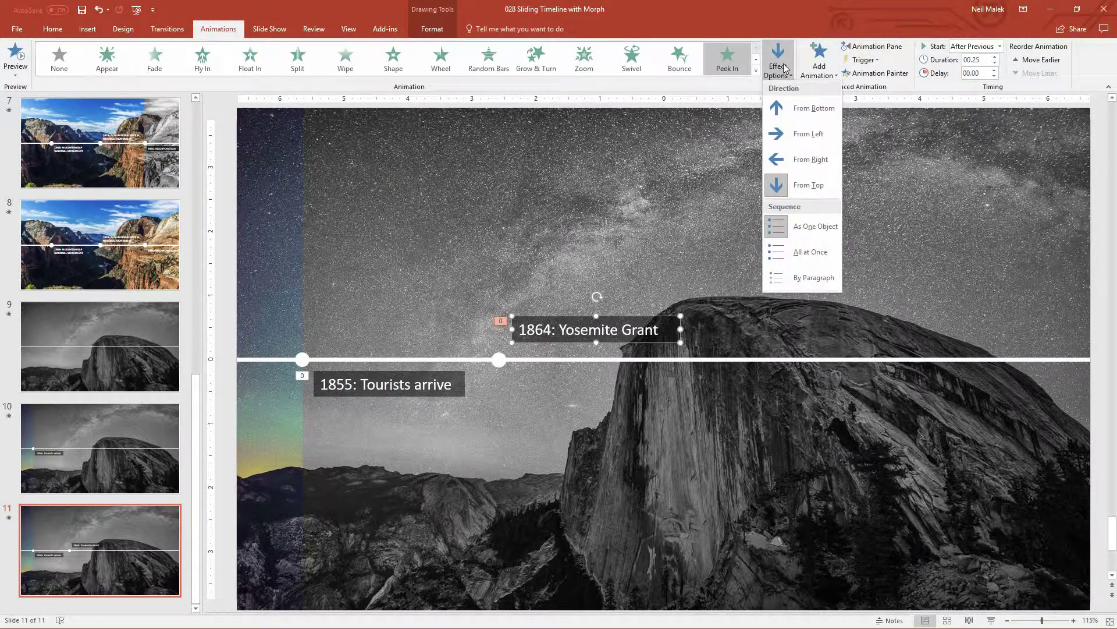
click(807, 108)
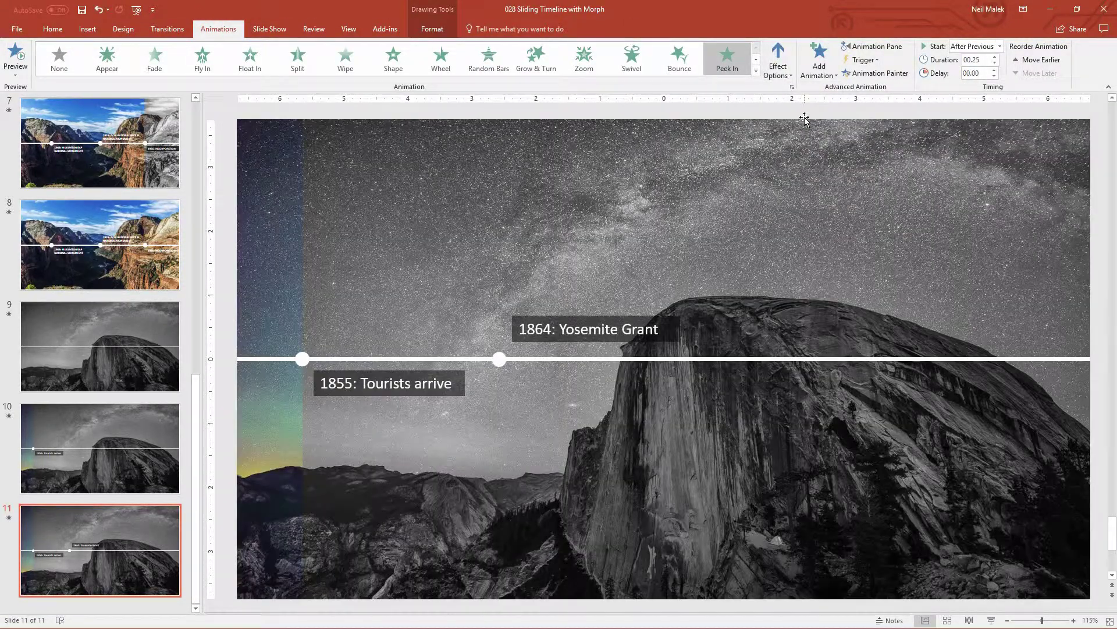
Step: Remove the animation from the 1855: Tourists arrive caption
click(402, 373)
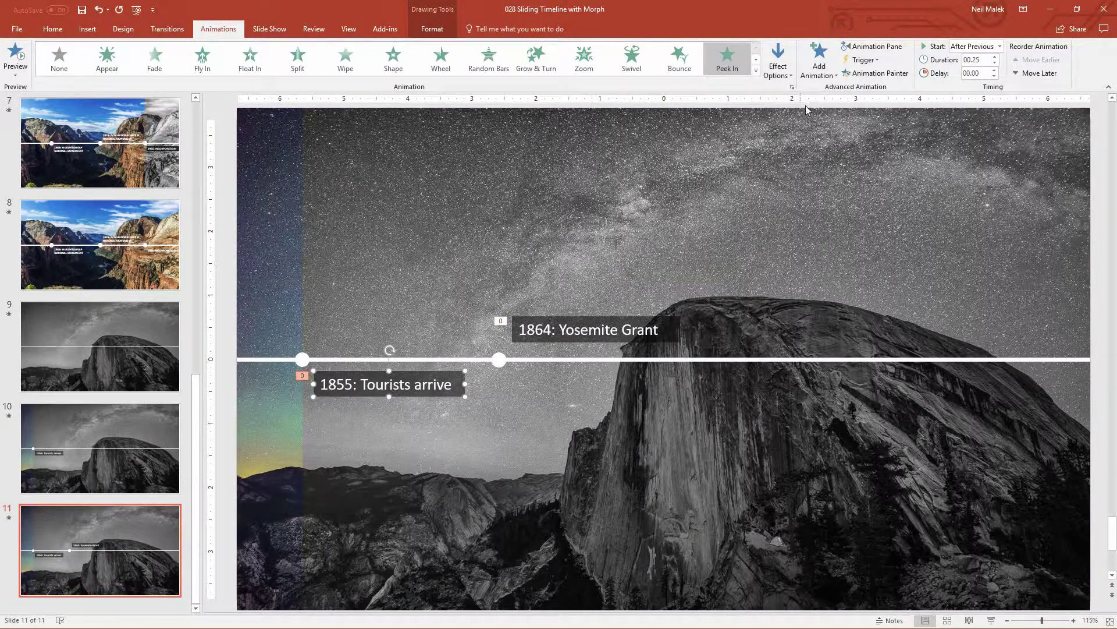
click(68, 64)
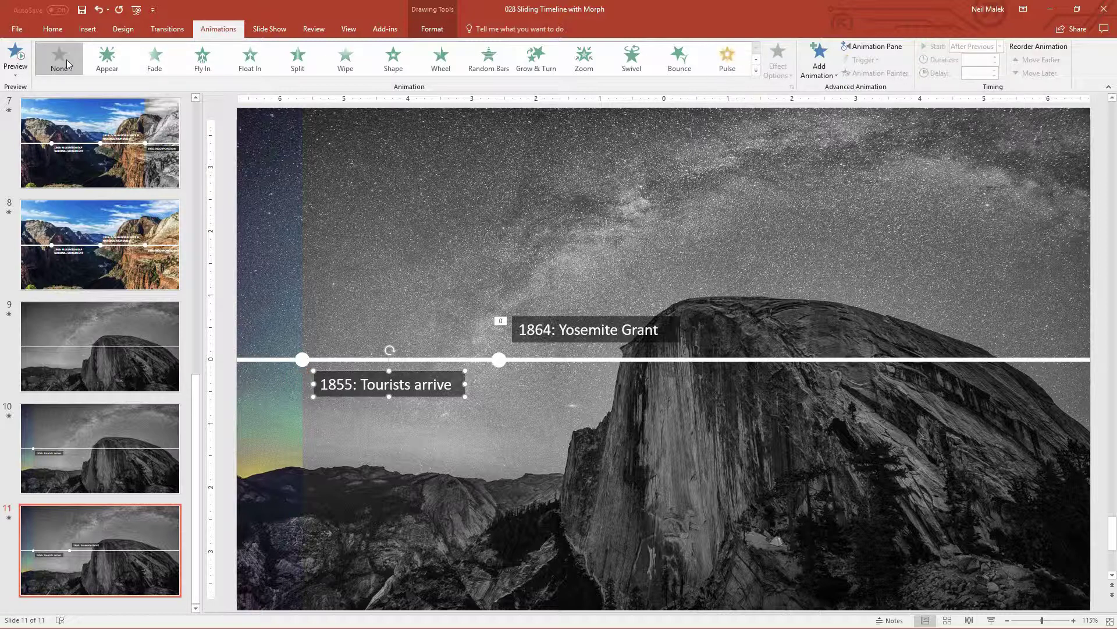
click(309, 207)
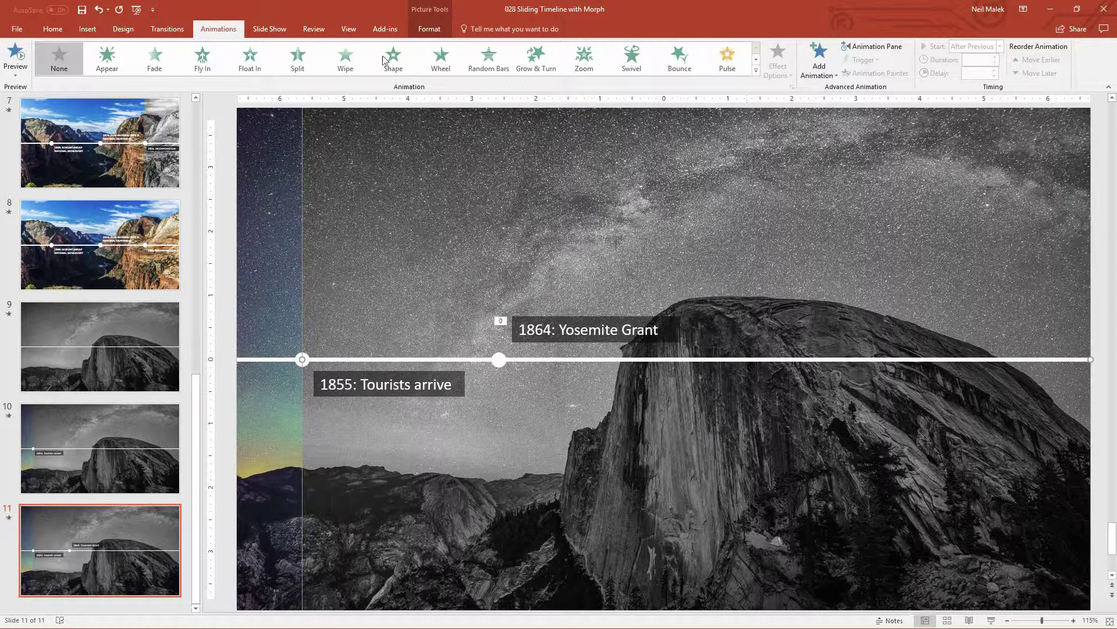
Step: Crop the grayscale overlay's left edge to the 1864 marker, leaving it 9.23" wide
click(415, 31)
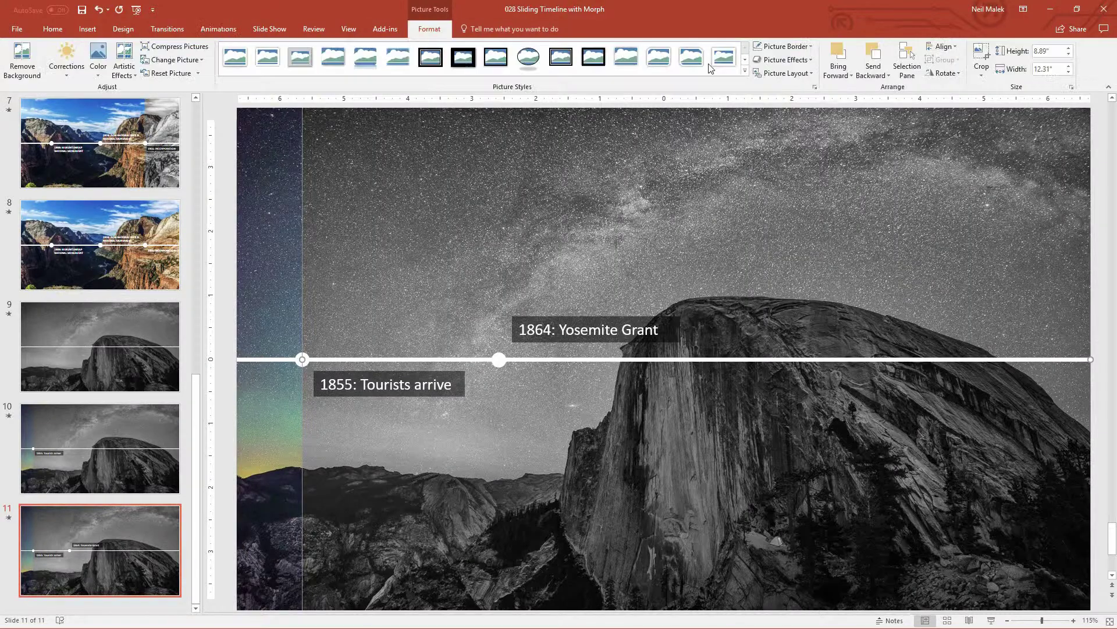
click(982, 58)
drag(302, 359, 500, 353)
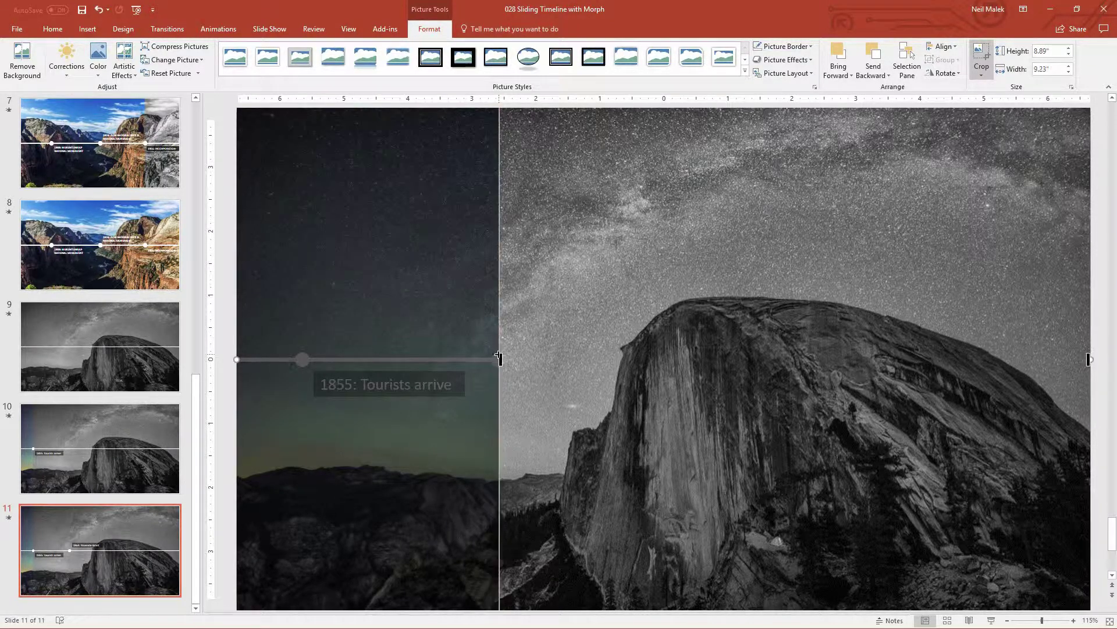
click(985, 56)
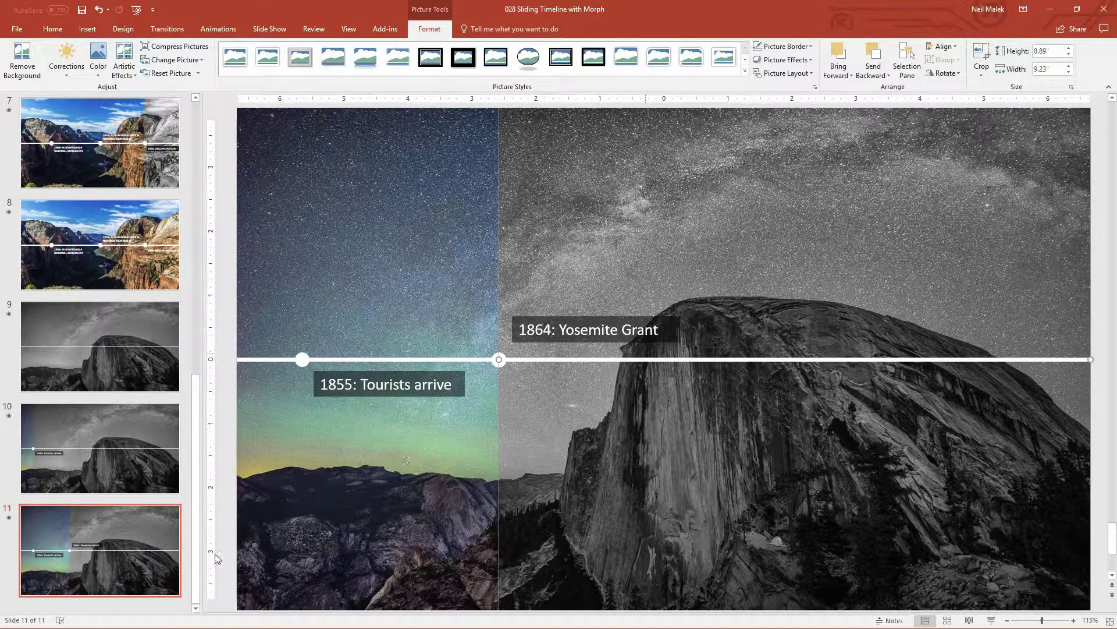
click(117, 536)
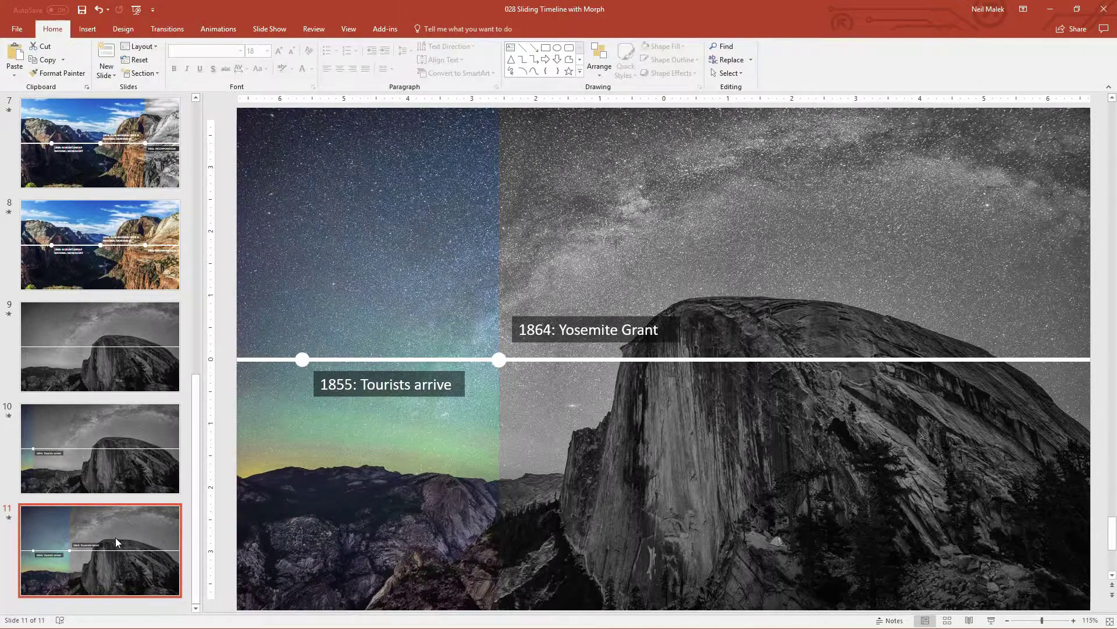
Step: Duplicate slide 11 as slide 12 and copy a third marker circle farther right on the timeline
key(ctrl+d)
click(506, 361)
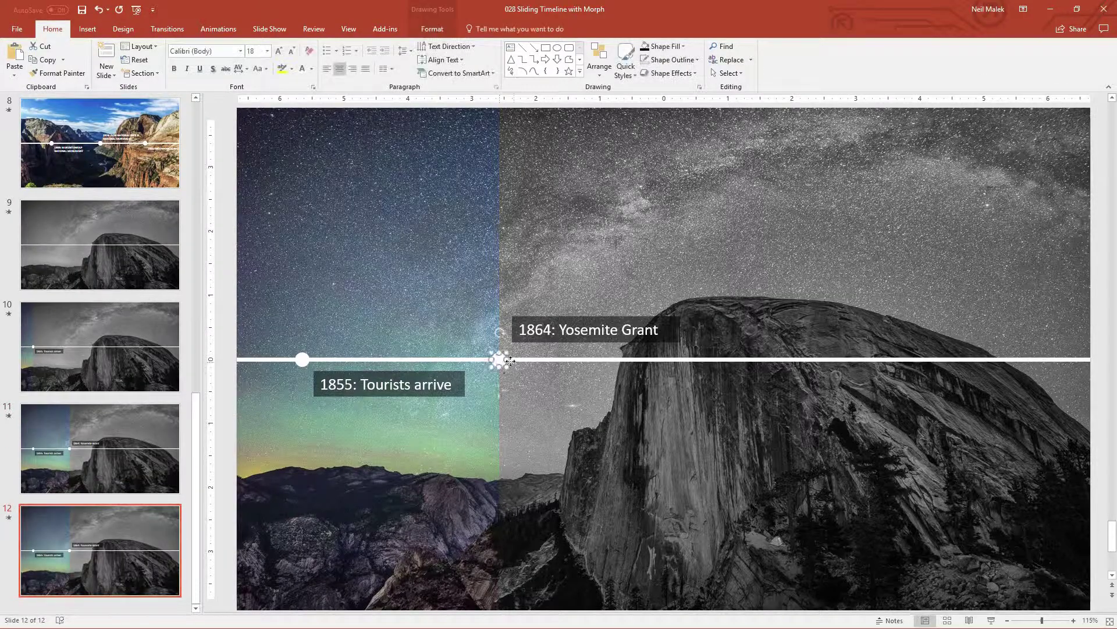
drag(510, 361, 703, 361)
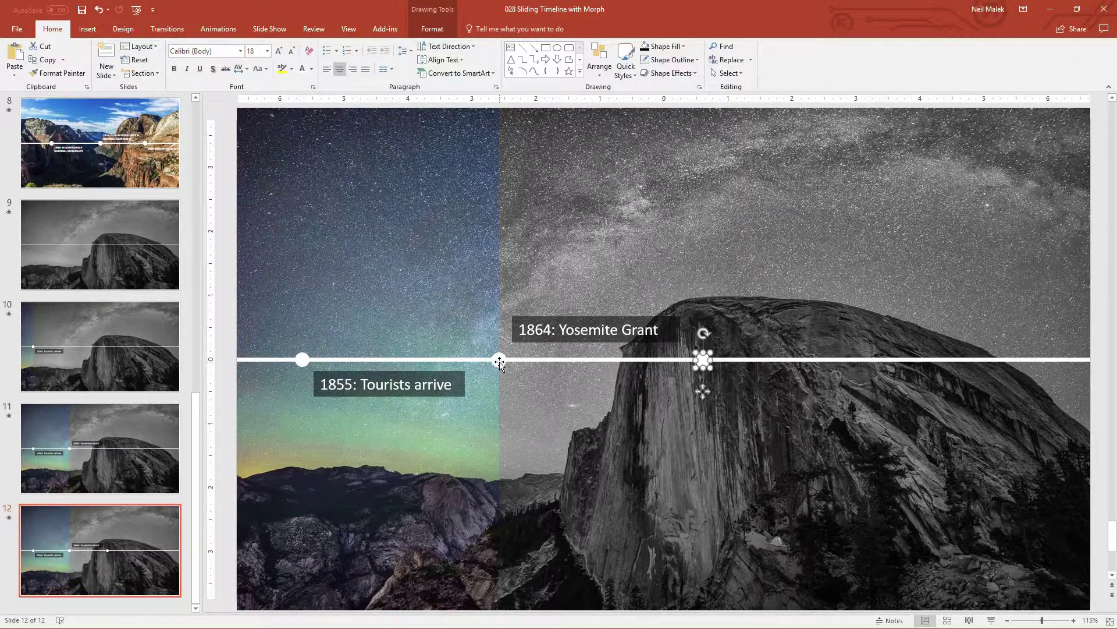
drag(499, 361, 703, 361)
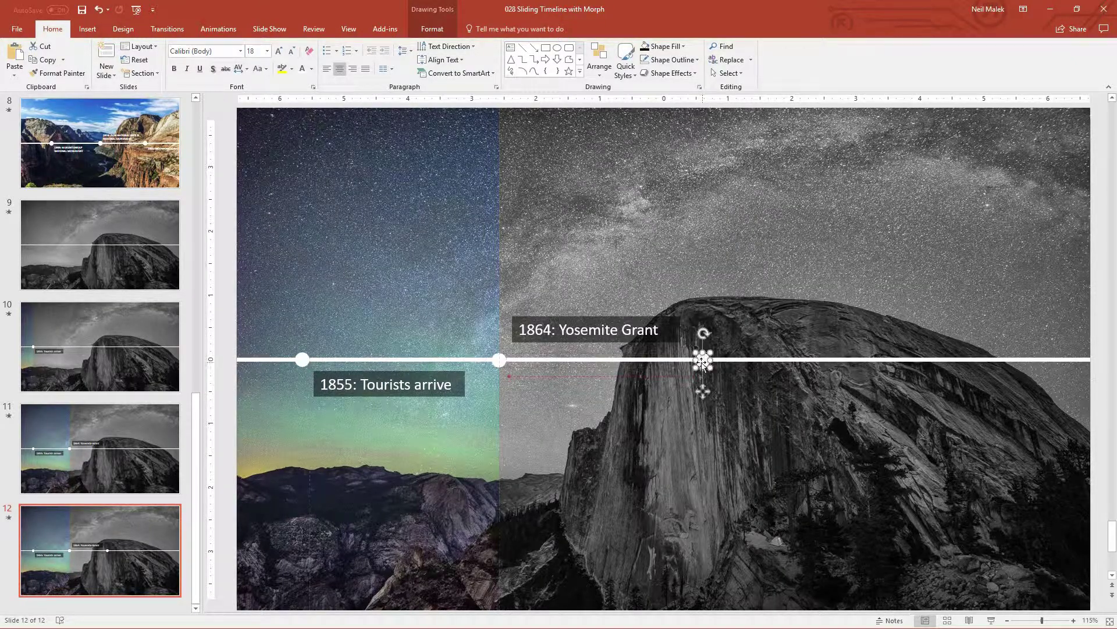
key(Escape)
Step: Copy the 1864 caption below the line at the third marker and retype it '1906: Roosevelt Bill'
click(605, 316)
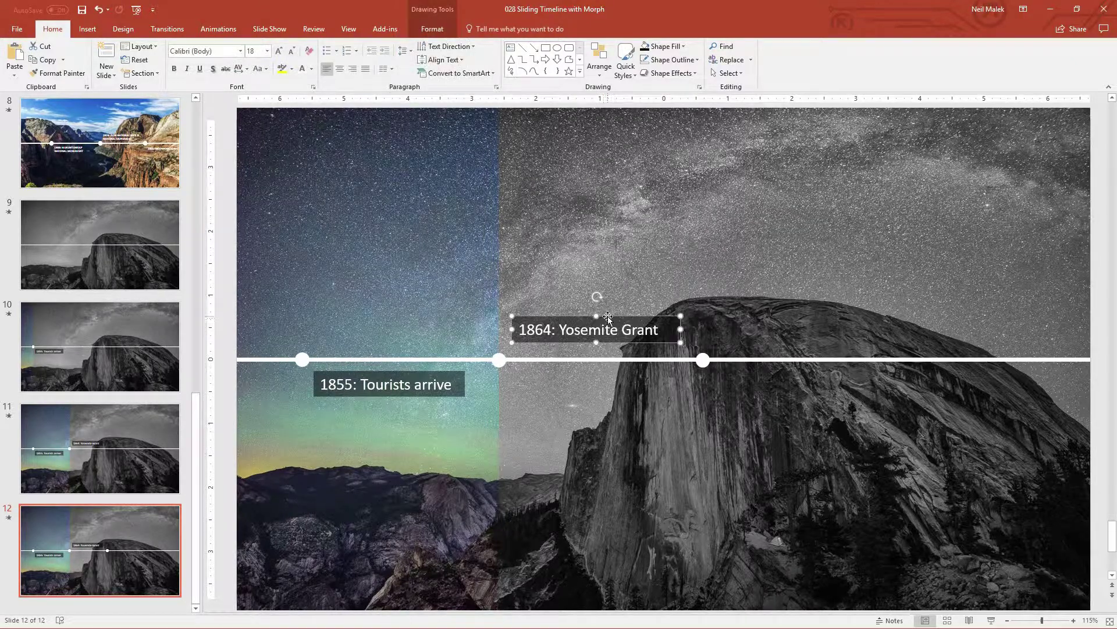
drag(608, 316, 802, 373)
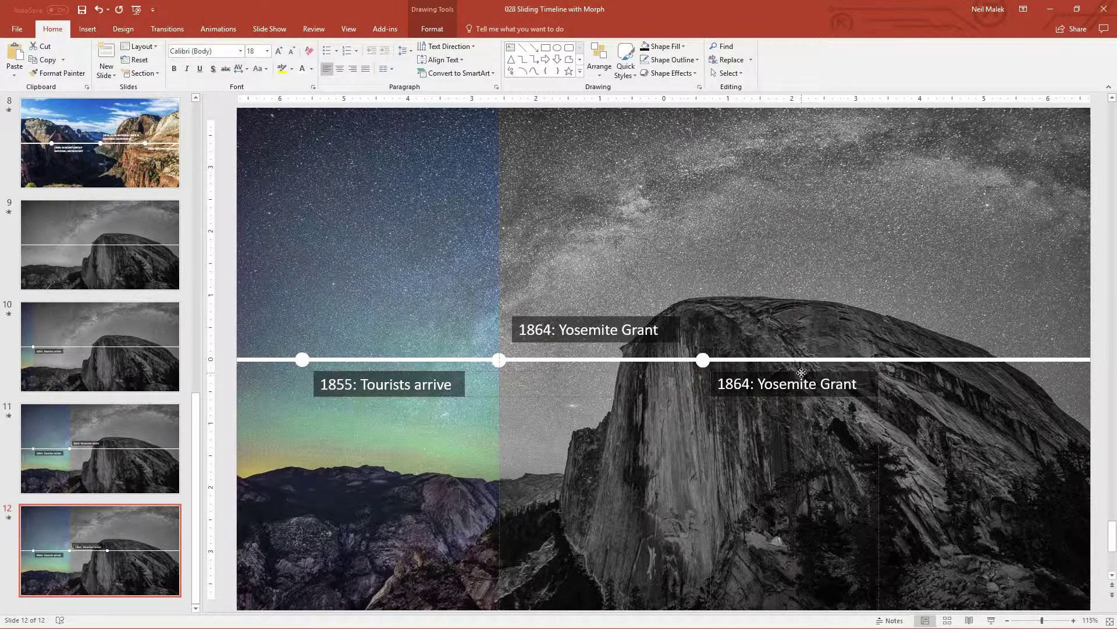
drag(802, 373, 801, 373)
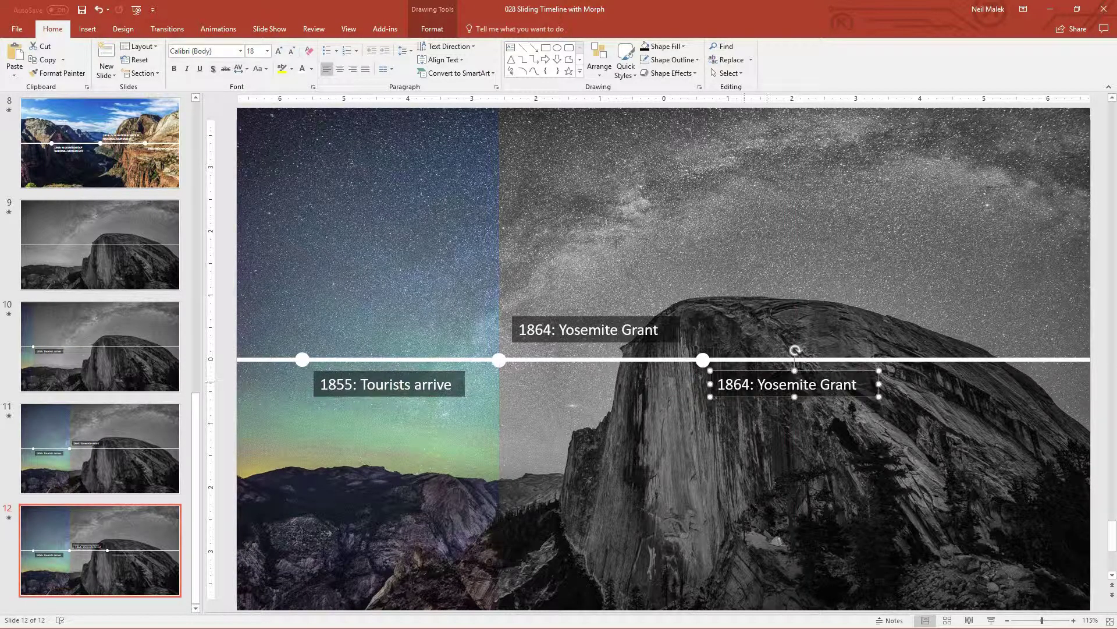
key(F2)
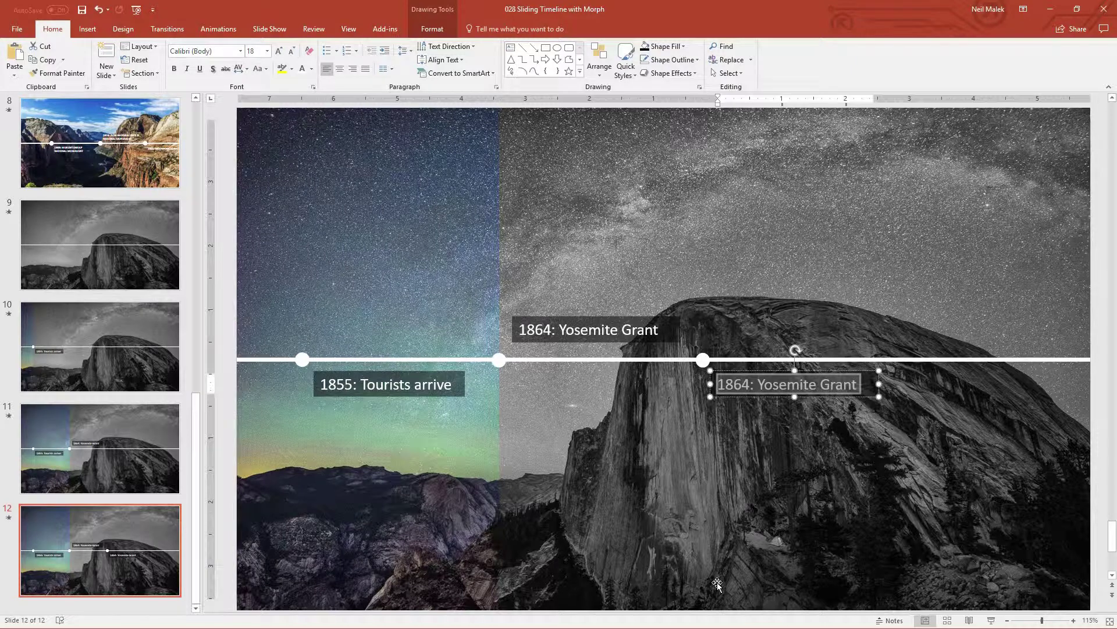
text(190)
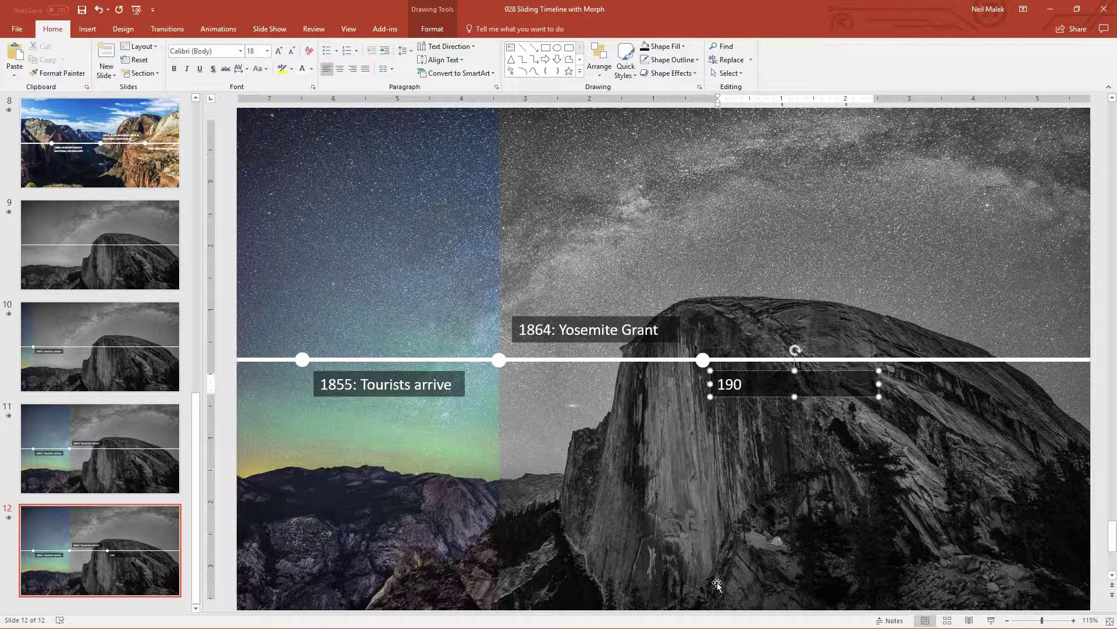
text(6: Roosevelt Bill)
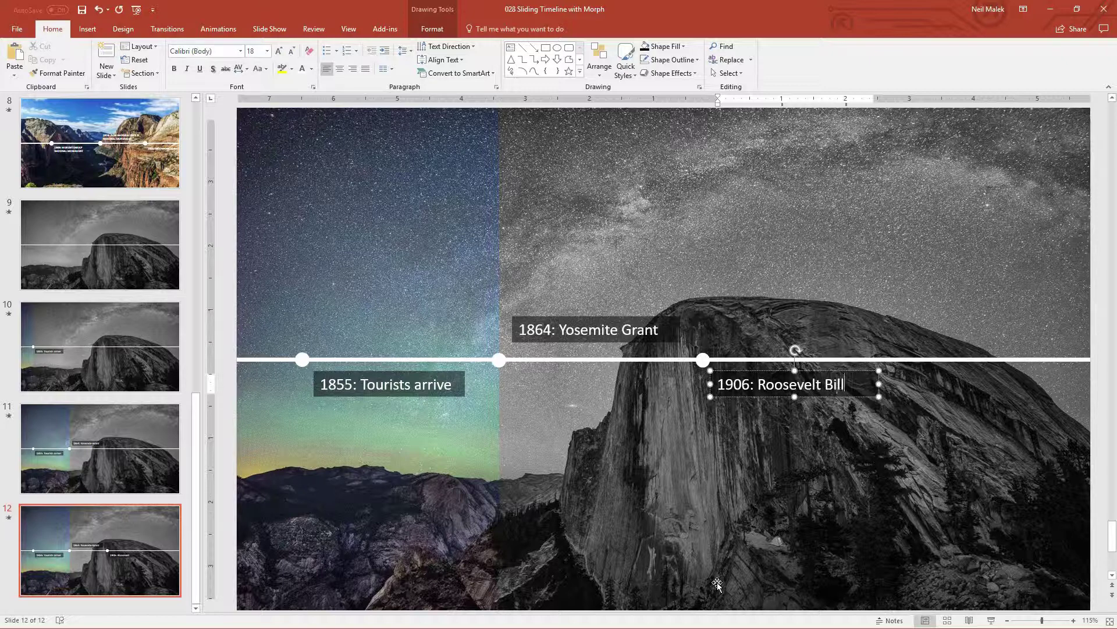
click(728, 371)
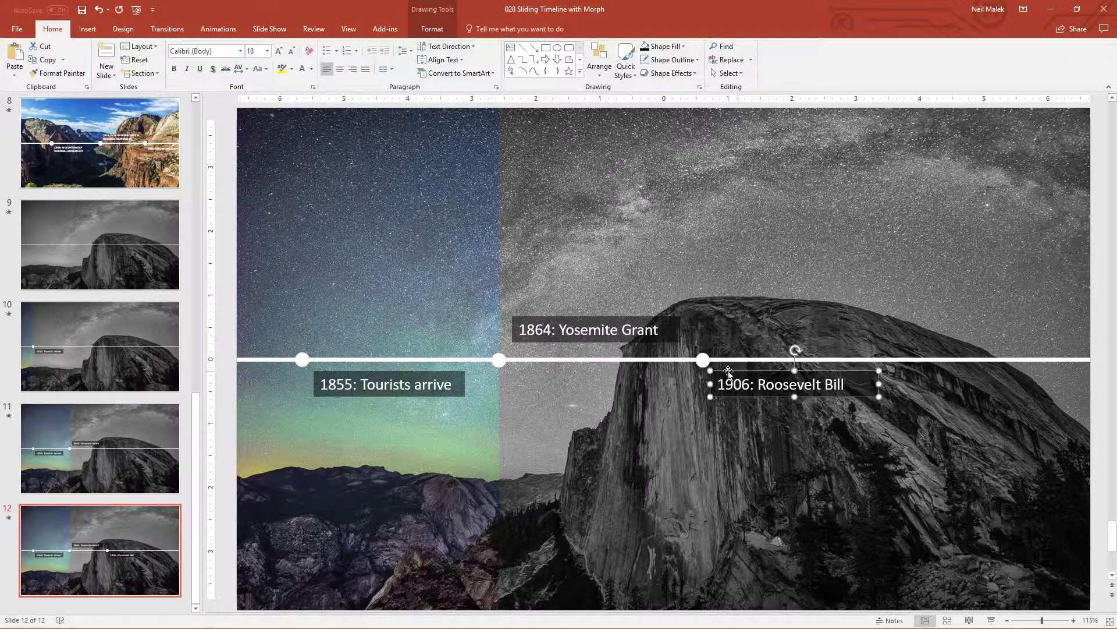
Step: Make the 1906 caption peek in From Top and remove the 1864: Yosemite Grant caption's animation
click(218, 28)
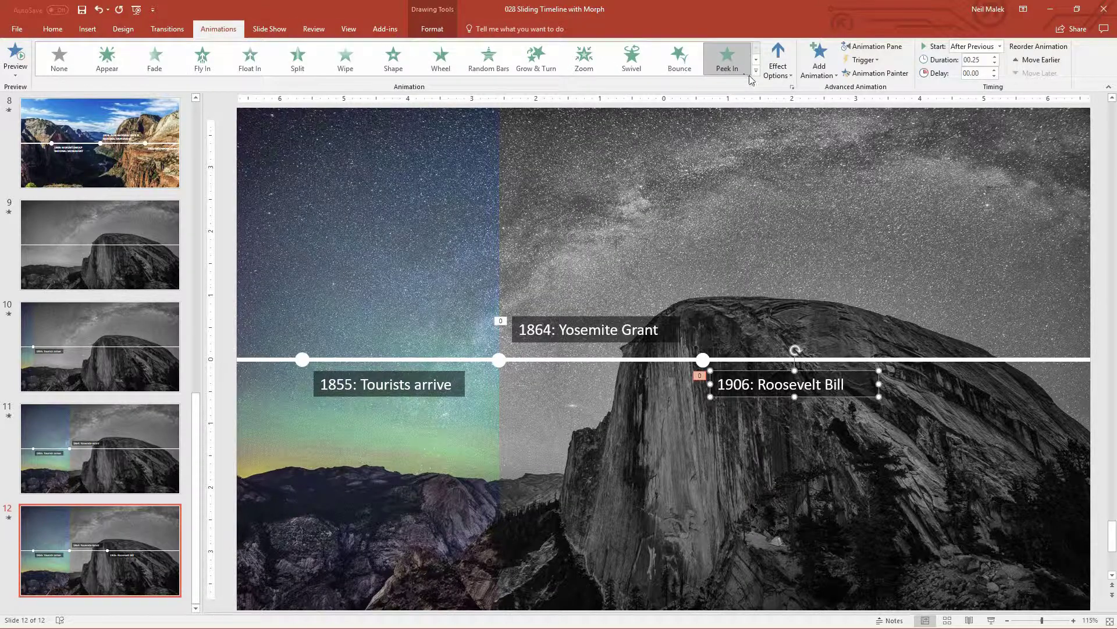
click(778, 65)
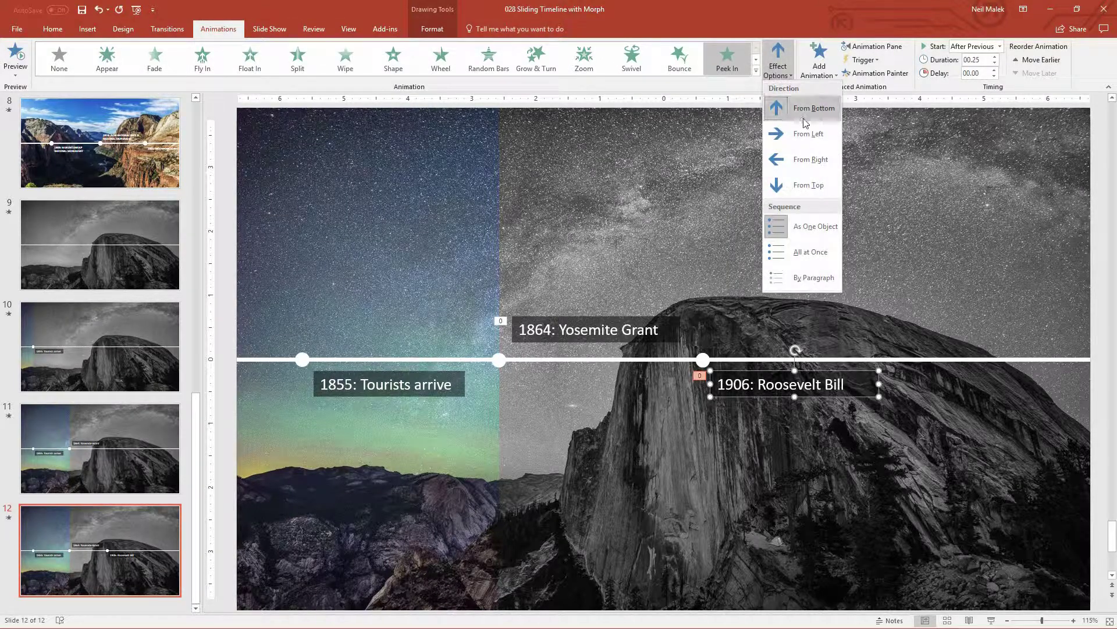
click(815, 179)
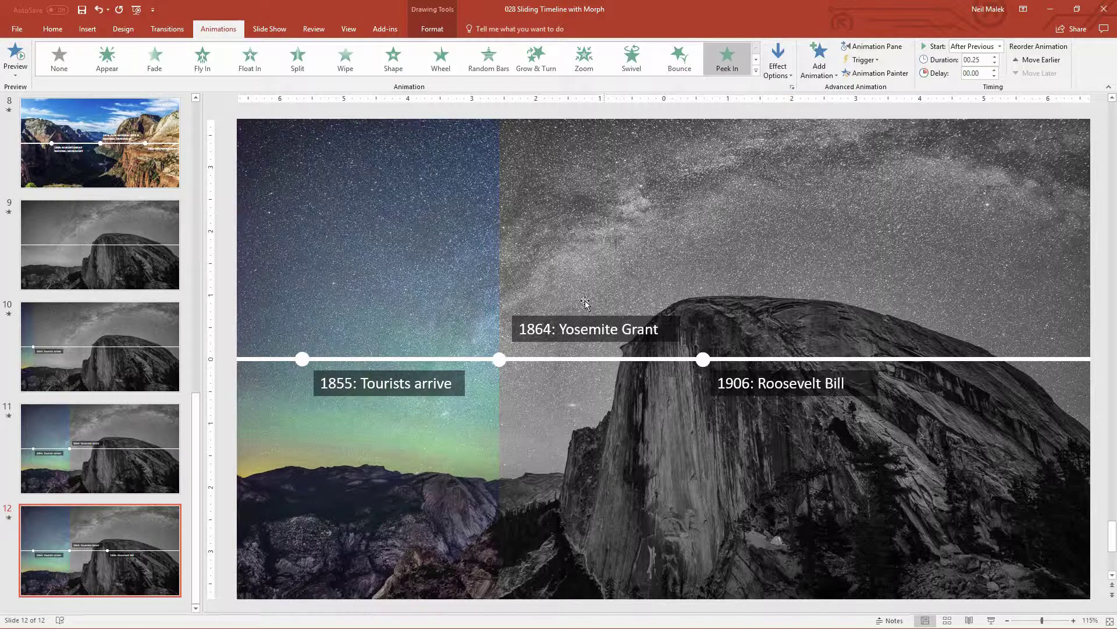
click(583, 318)
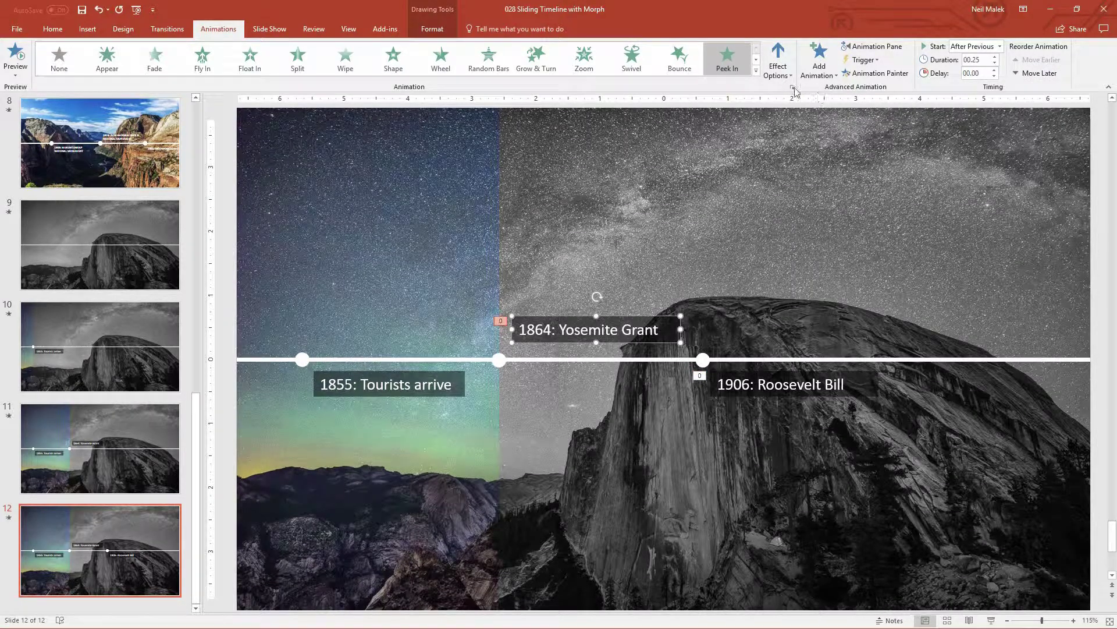
click(64, 65)
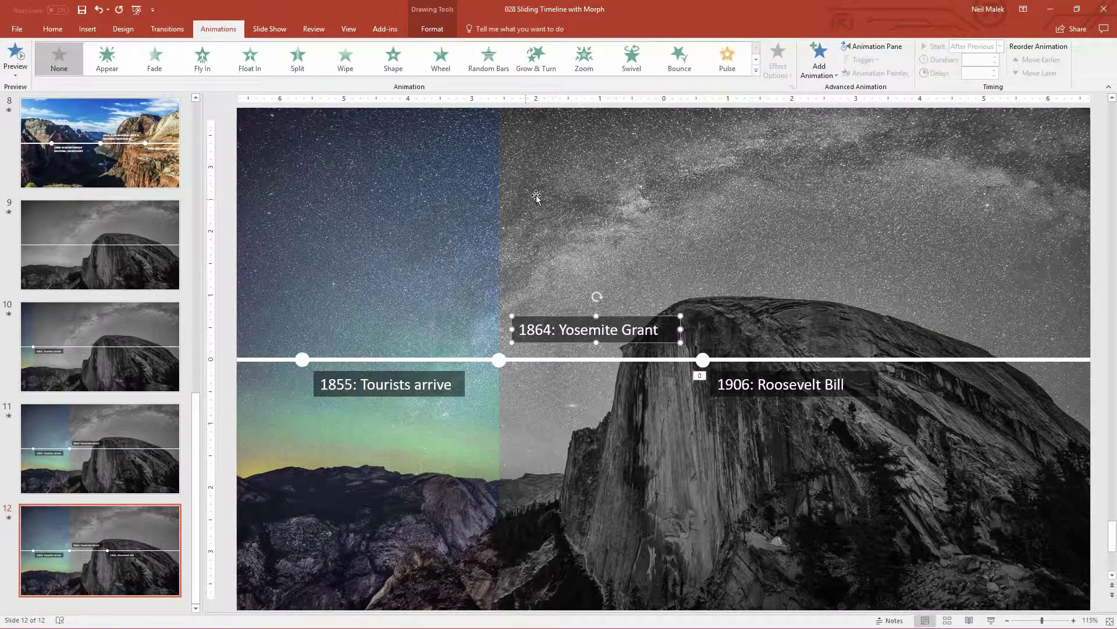
Step: Crop the grey overlay's left edge to the 1906 marker, leaving it 6.03" wide
click(495, 111)
click(430, 29)
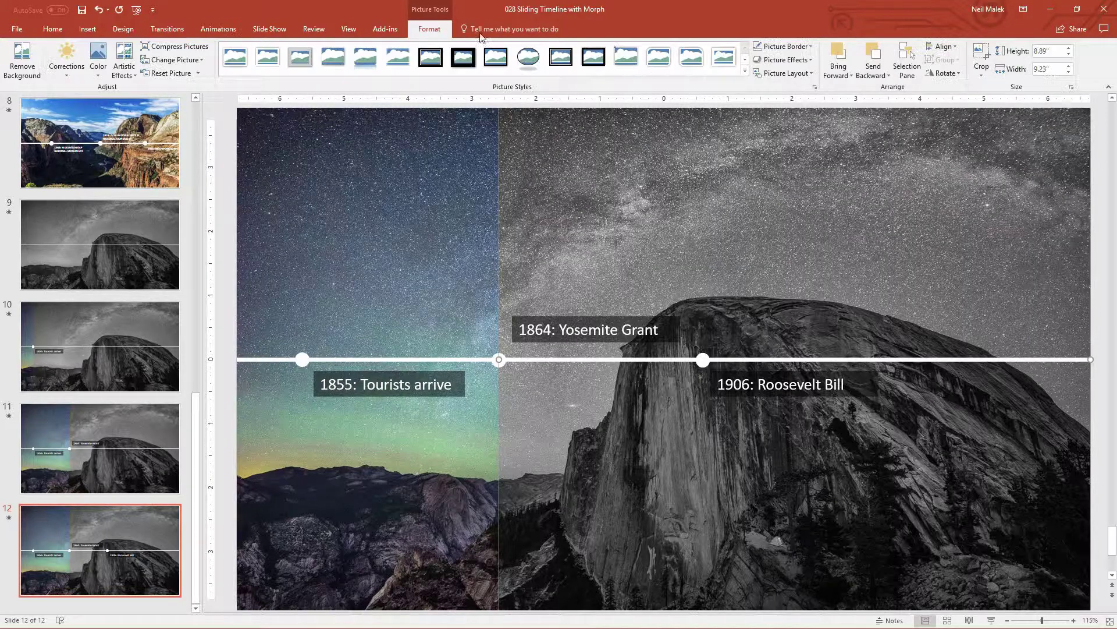
click(977, 56)
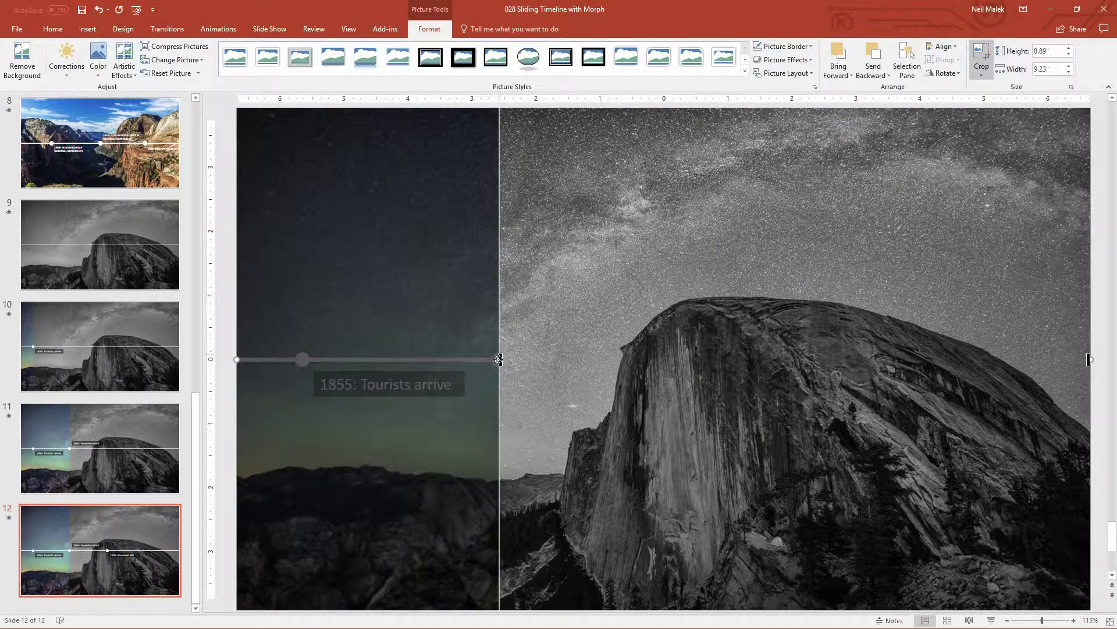
drag(516, 359, 704, 359)
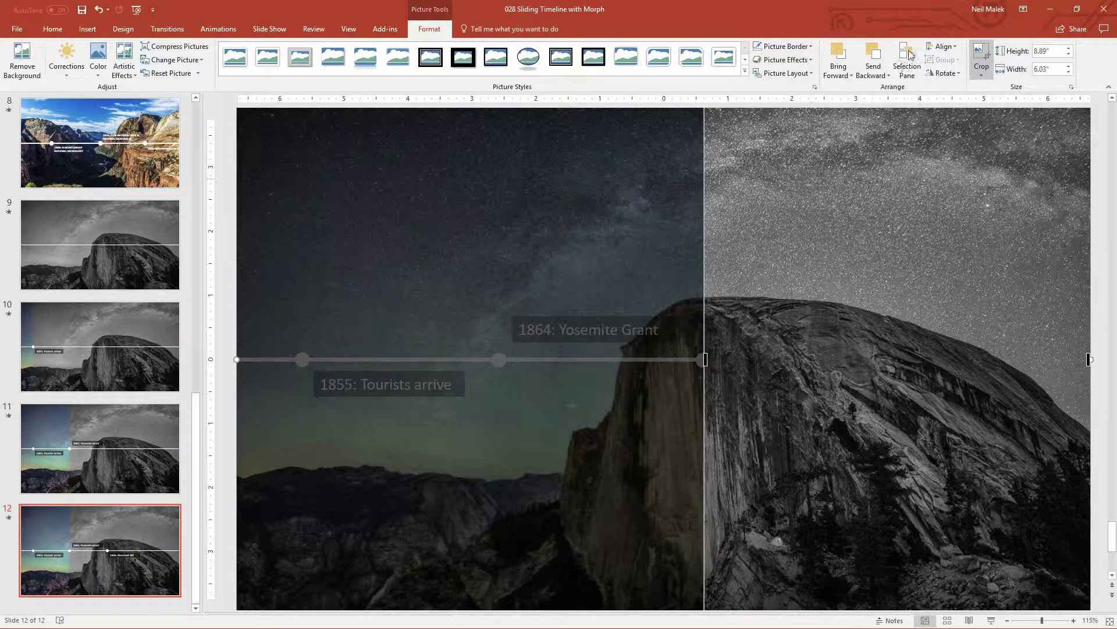
click(977, 51)
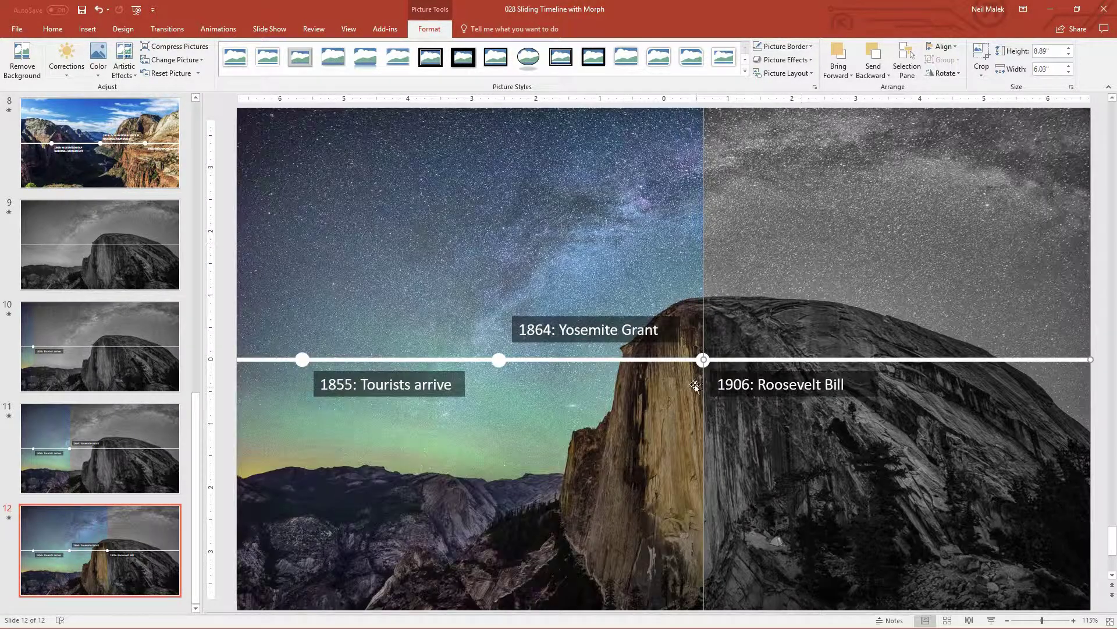
Step: Duplicate slide 12 as slide 13 and copy the 1906 timeline dot farther right
click(64, 541)
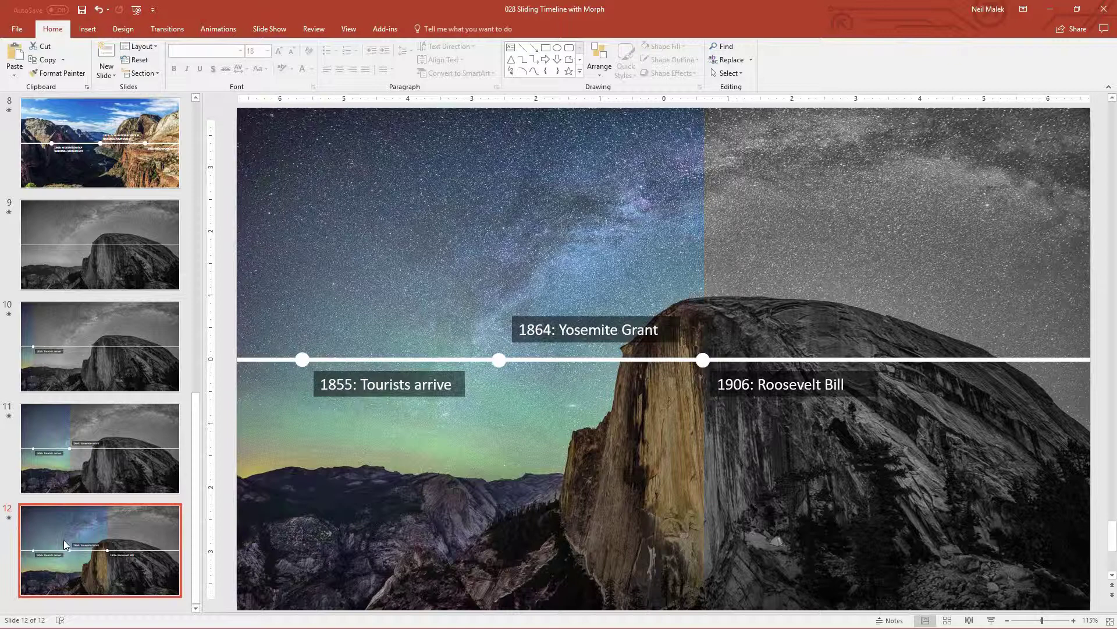
key(ctrl+d)
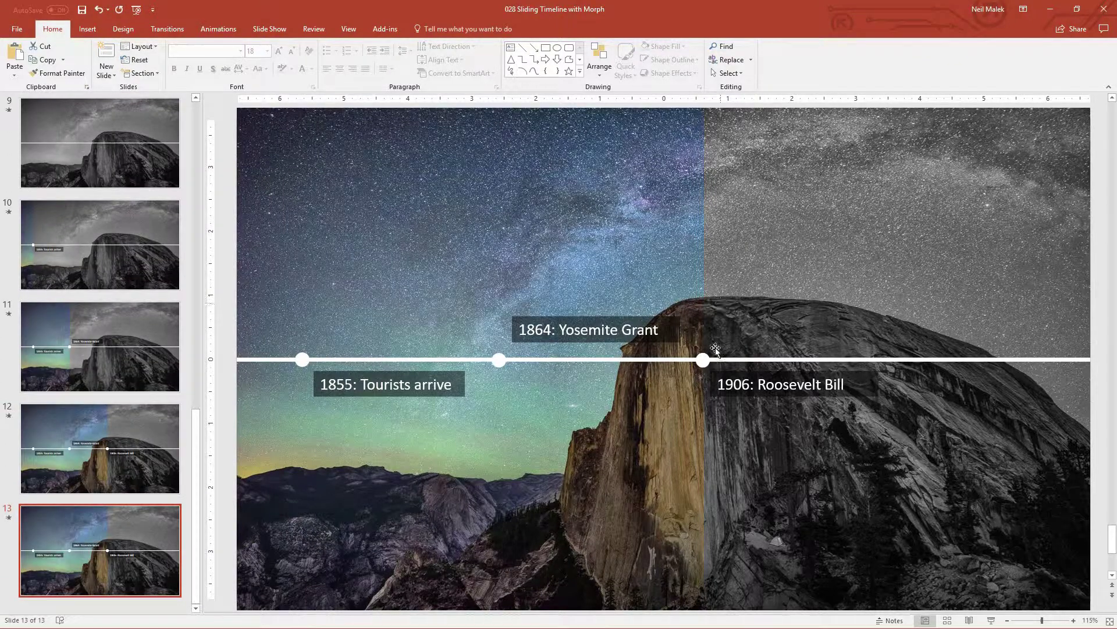
drag(705, 359, 893, 359)
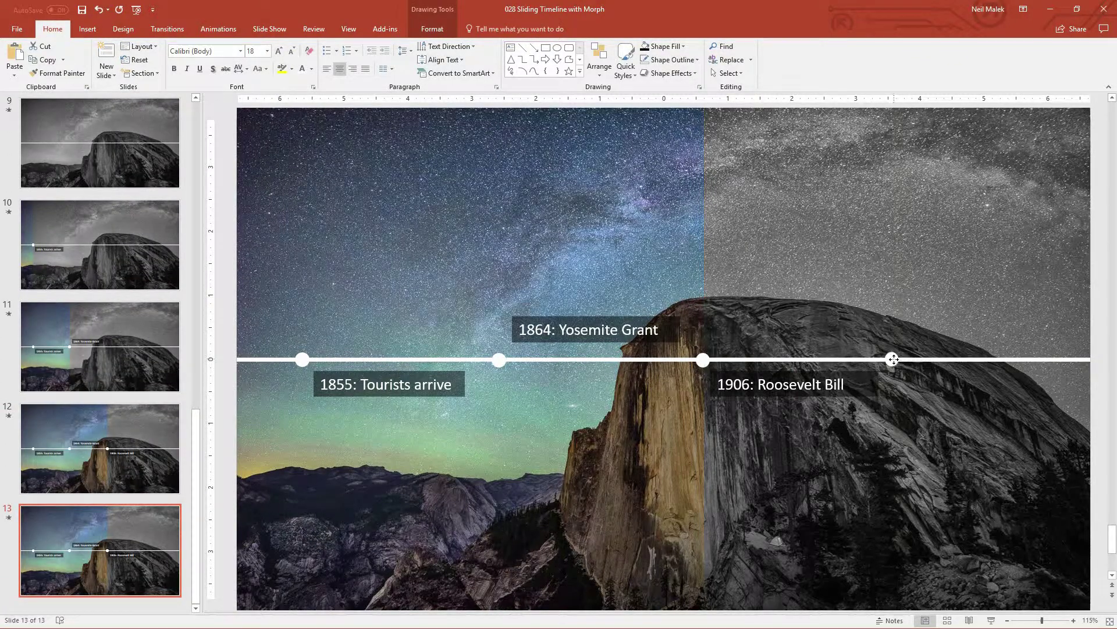
Step: Copy the 1906 label above the new dot and retype it '1916: NPS Founded'
click(821, 385)
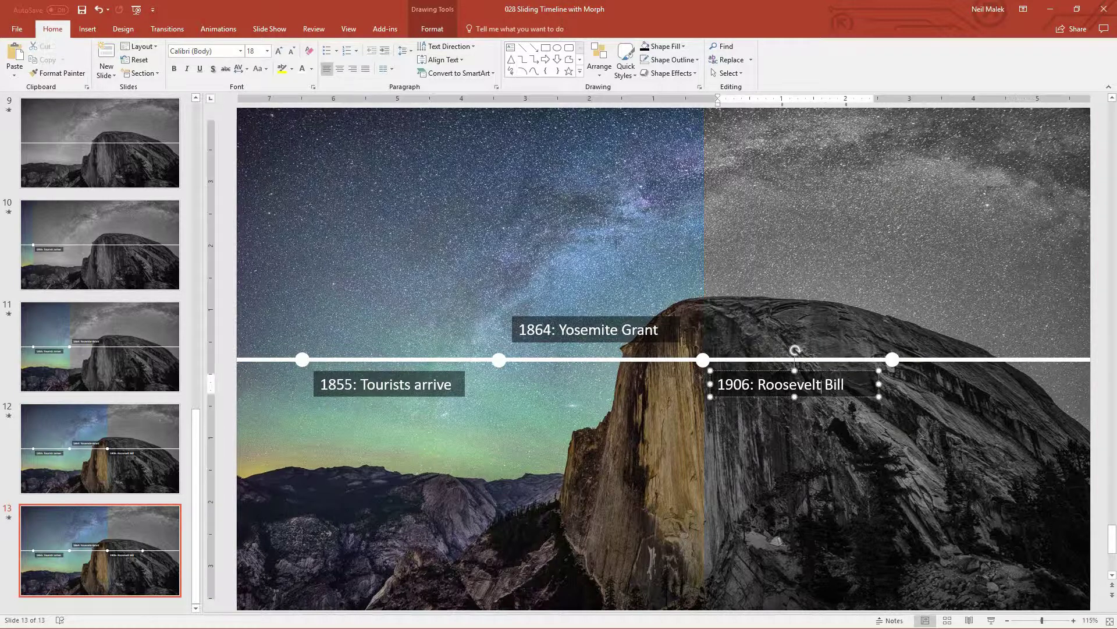
drag(820, 370, 1022, 314)
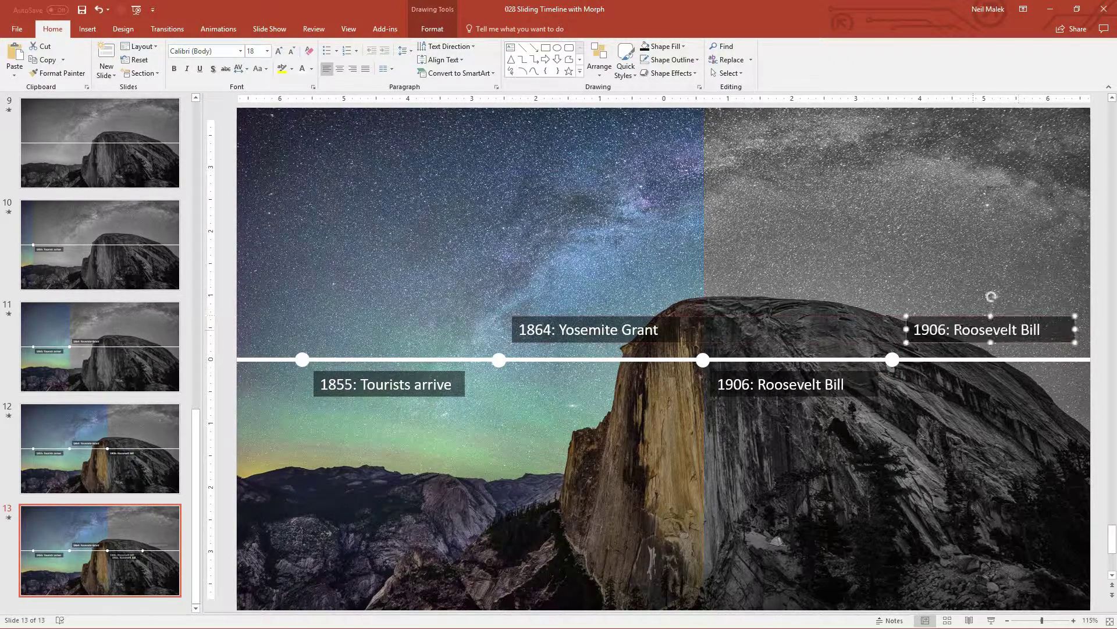
click(932, 329)
drag(930, 330, 1042, 329)
text(16: )
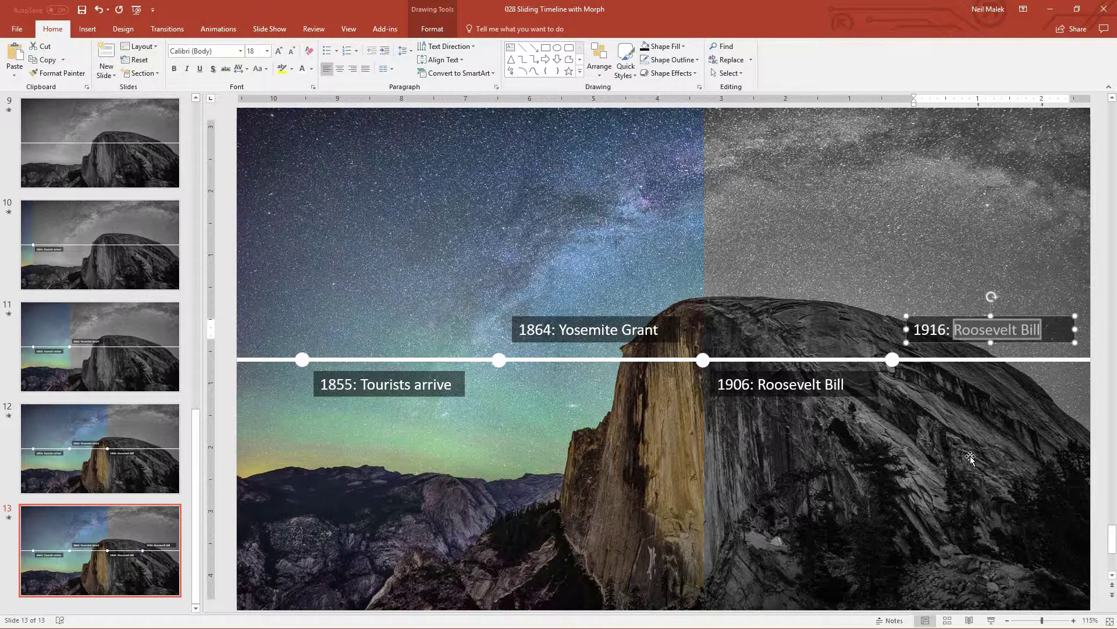
text(NPS)
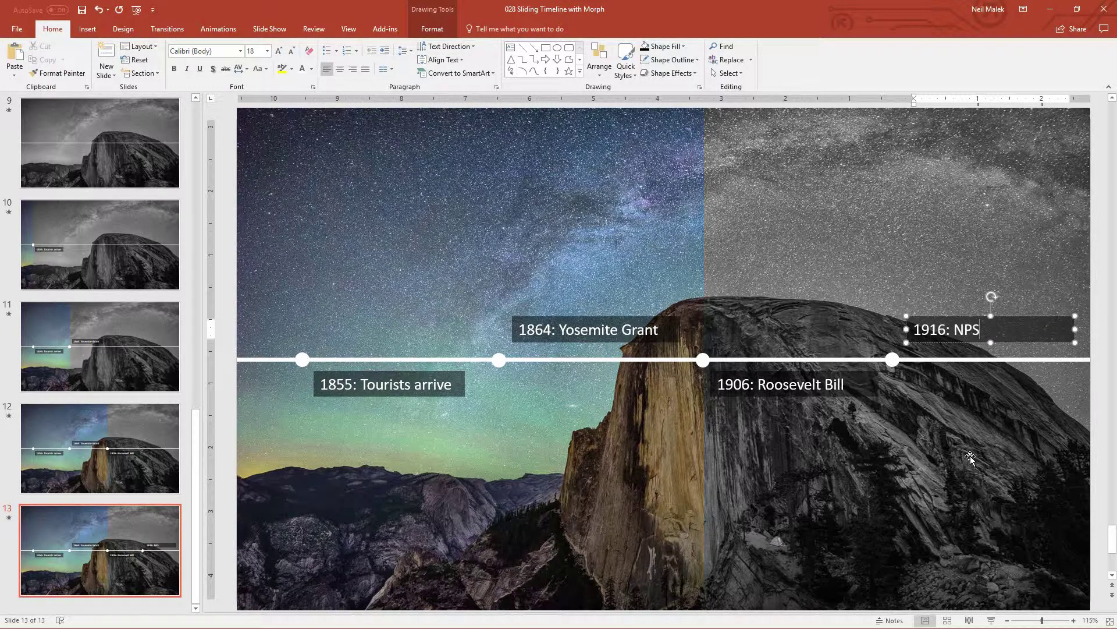
text( Founded)
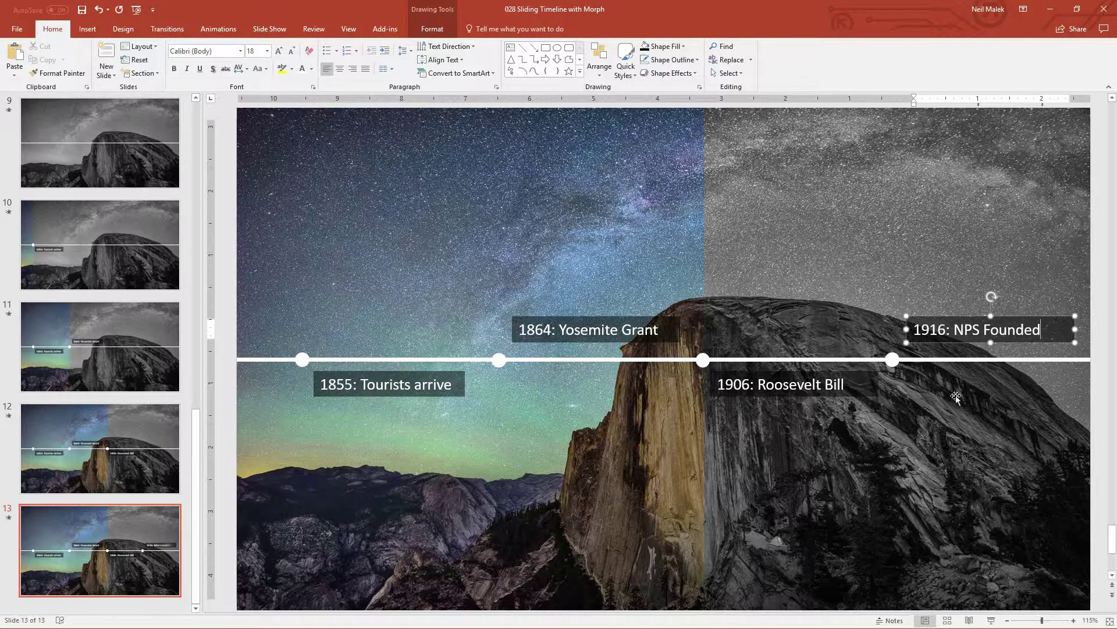
click(951, 316)
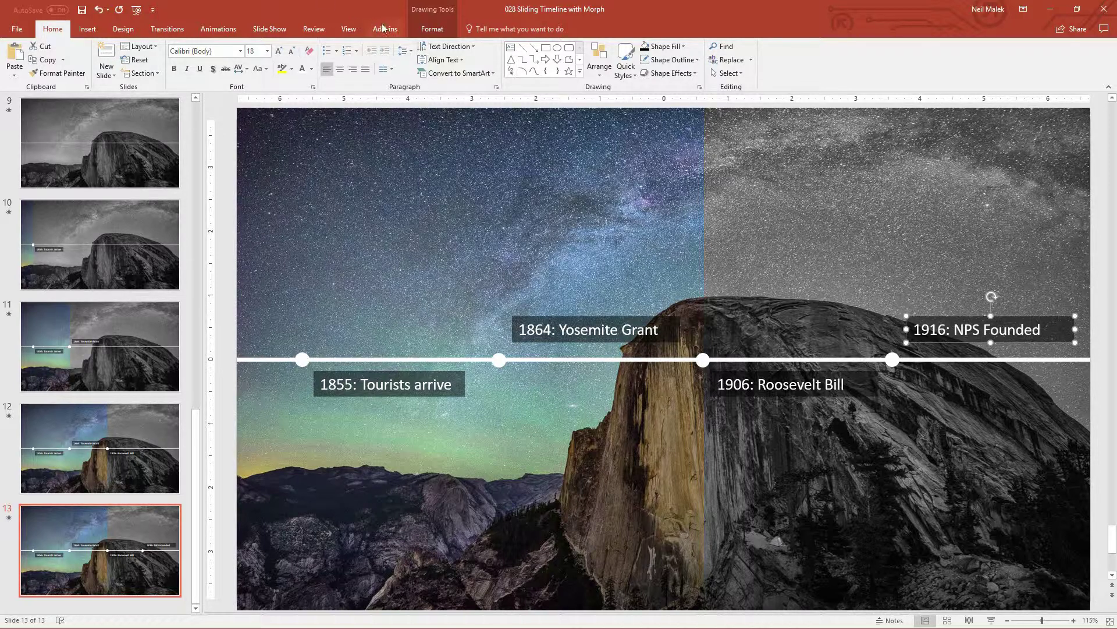
Step: Make the 1916 label Peek In from Bottom and remove the 1906: Roosevelt Bill label's animation
click(219, 28)
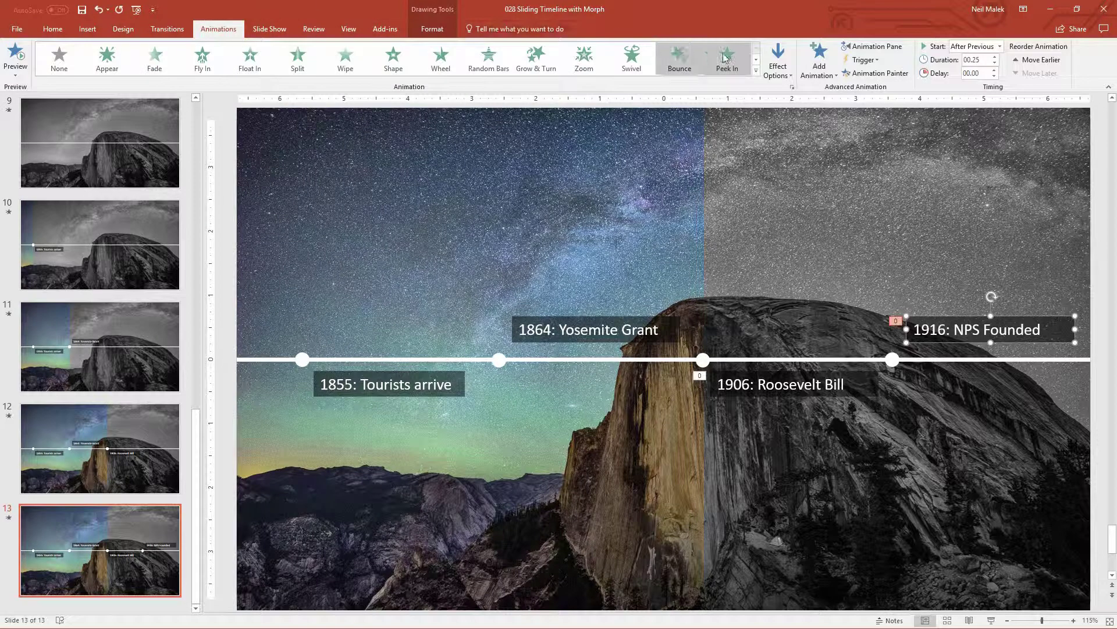
click(772, 71)
click(806, 107)
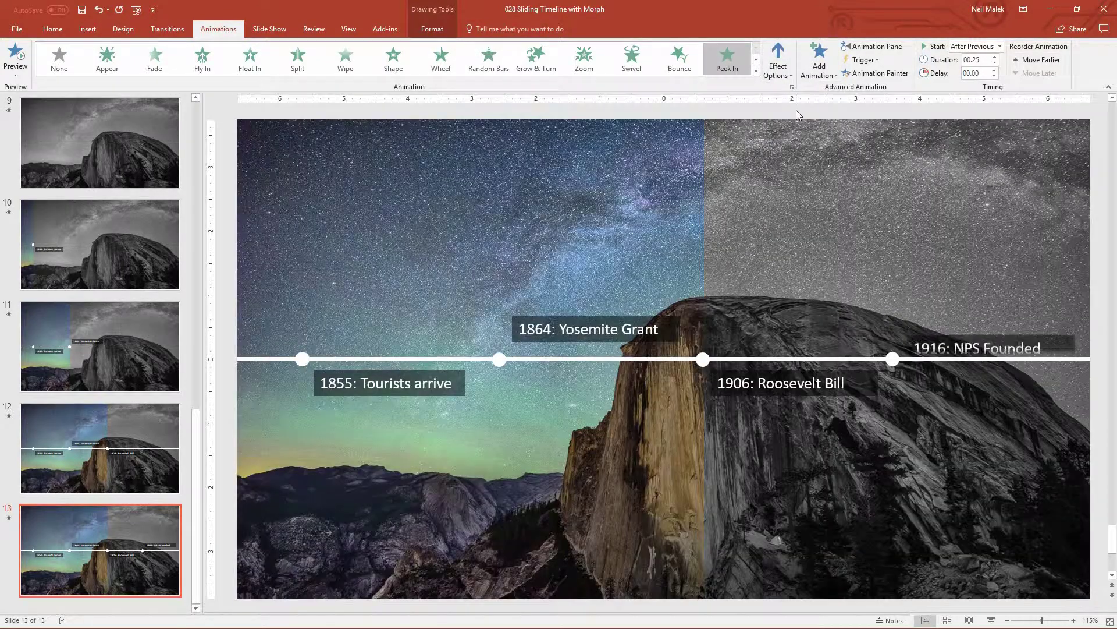
click(788, 397)
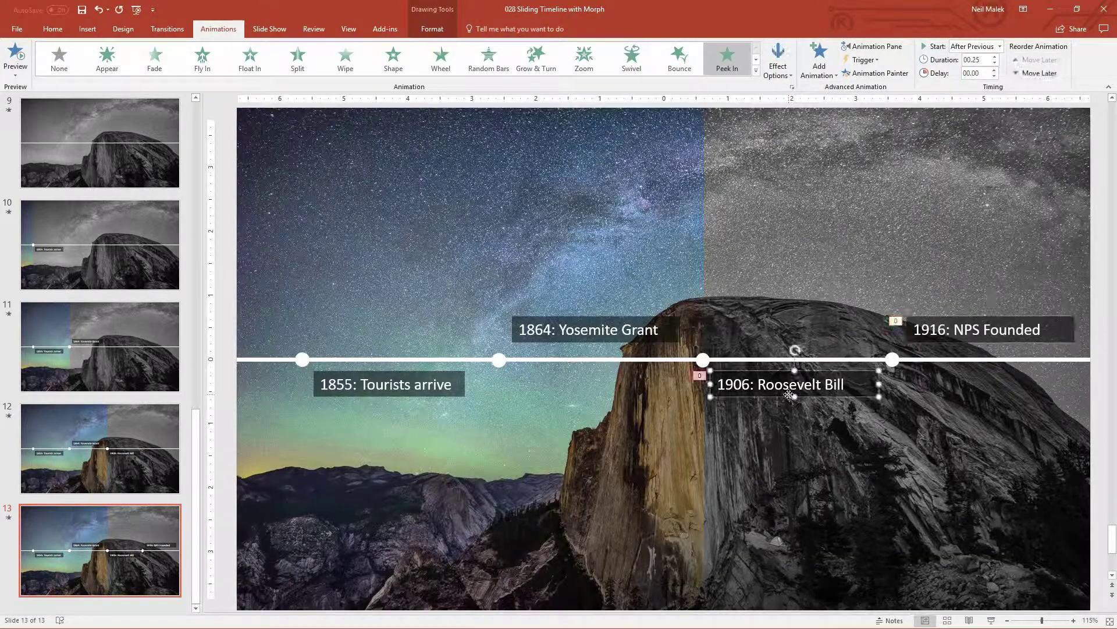
click(70, 59)
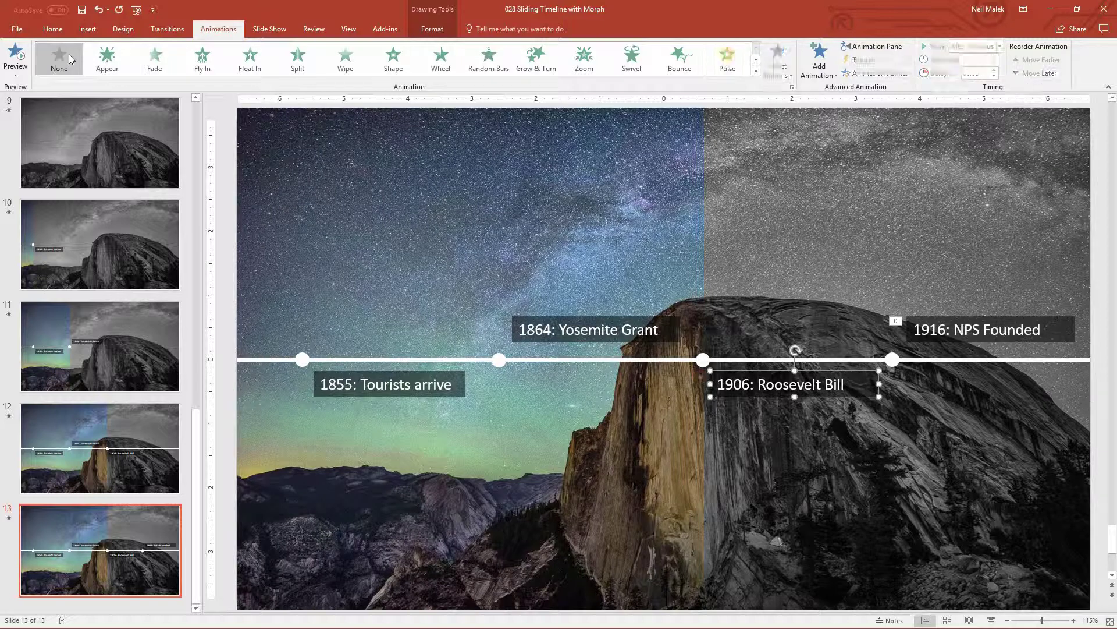
Step: Crop the grey overlay's left edge to the 1916 marker
click(737, 173)
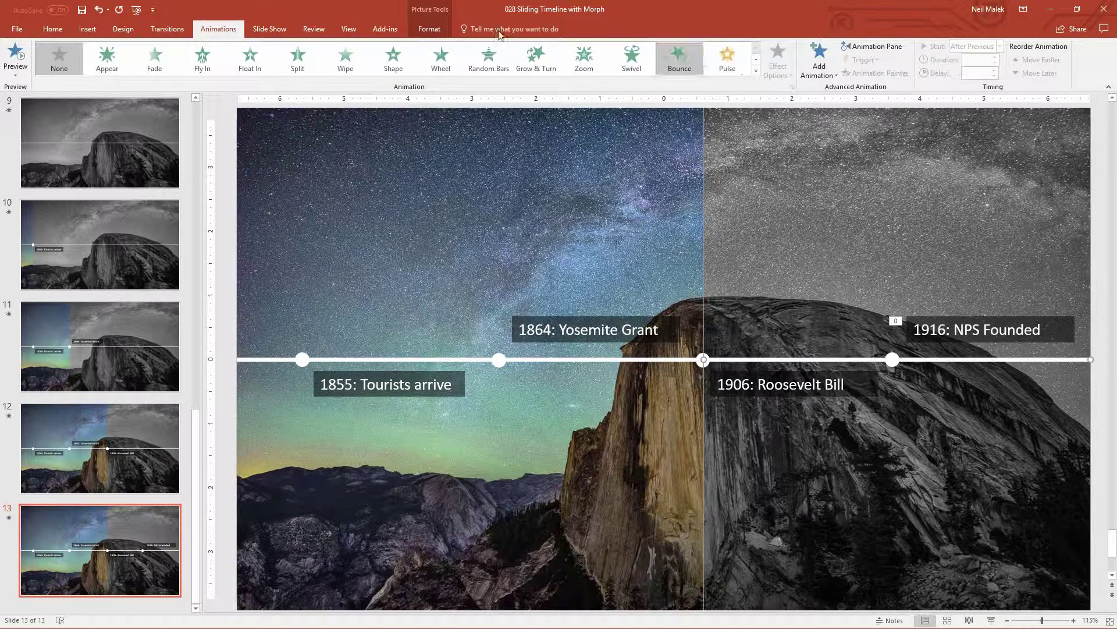
click(429, 28)
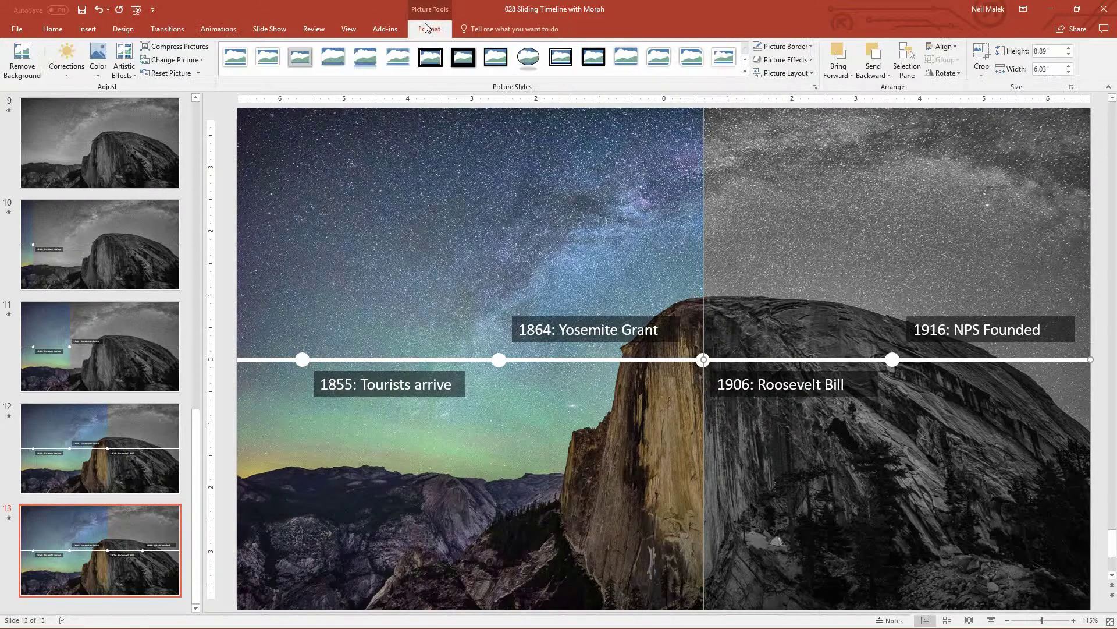
click(982, 52)
drag(706, 360, 895, 343)
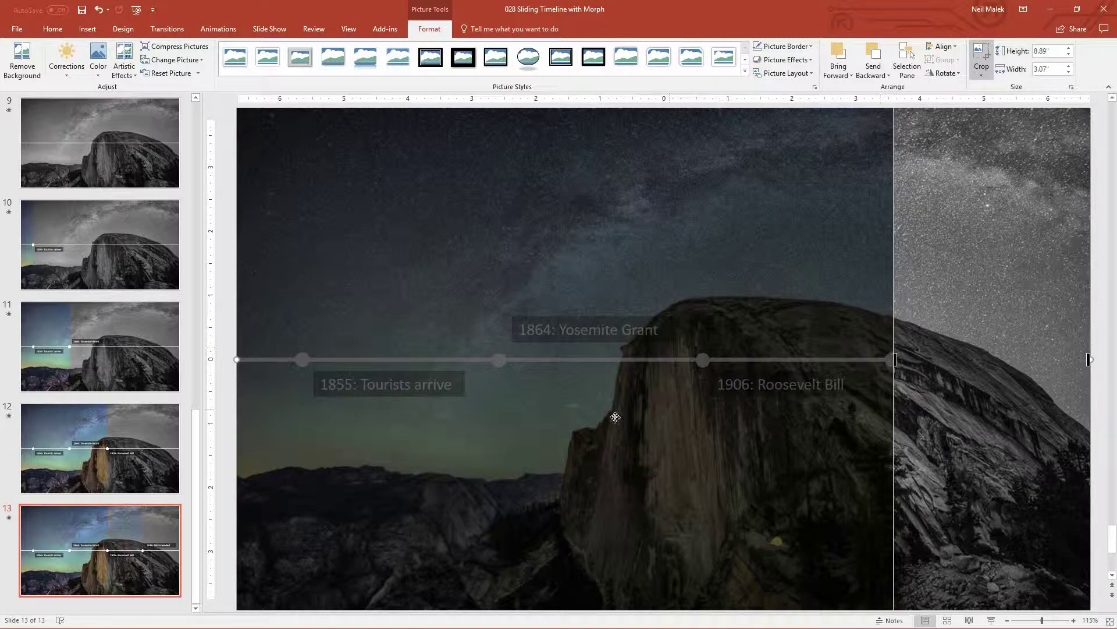
Step: Finish the crop and duplicate slide 13 as slide 14
click(977, 48)
click(94, 544)
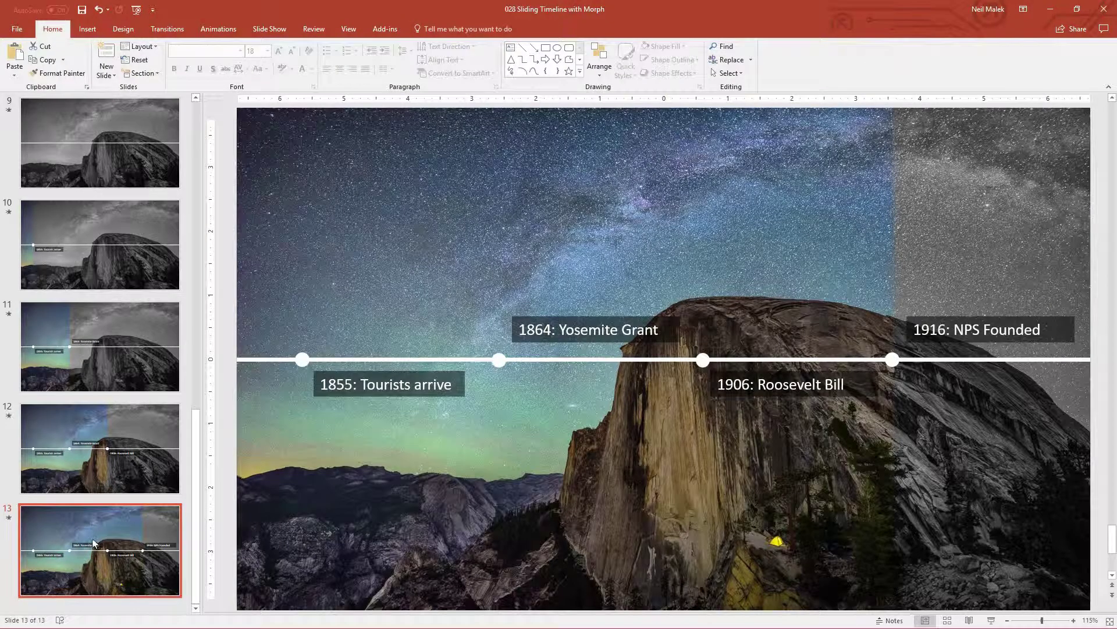
key(ctrl+d)
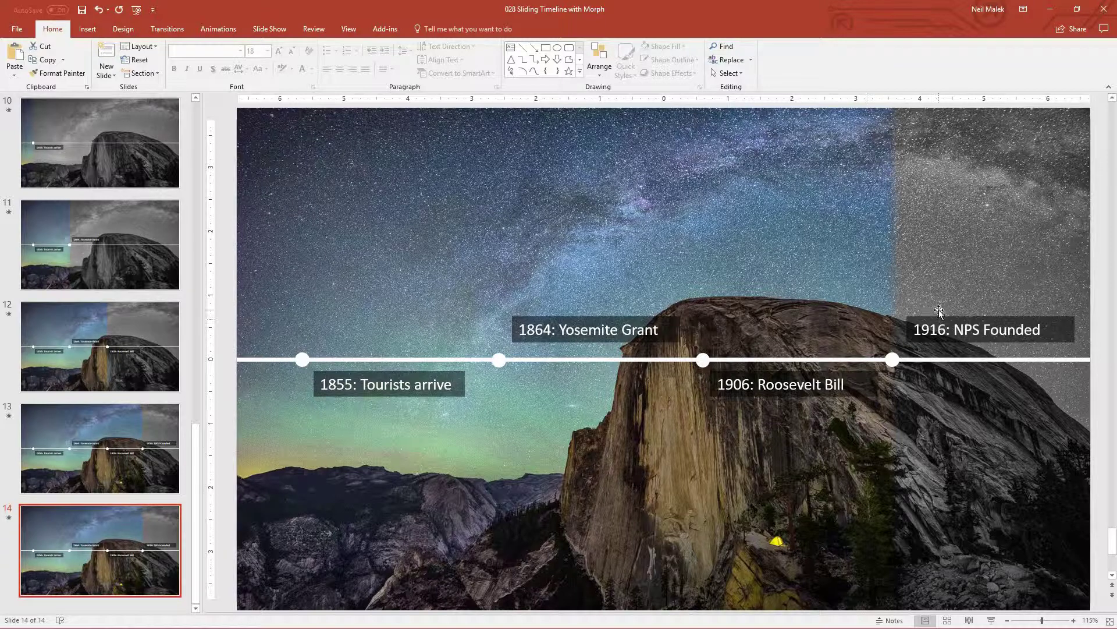
Step: Crop the remaining grey overlay away to the slide's right edge, leaving 0.05"
click(939, 313)
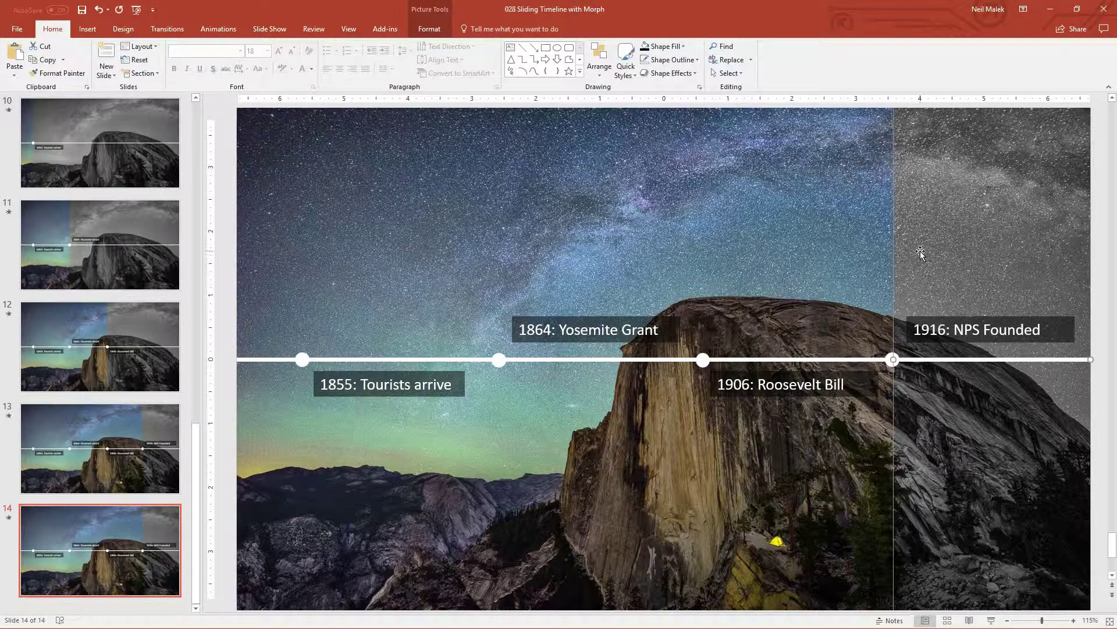
click(429, 28)
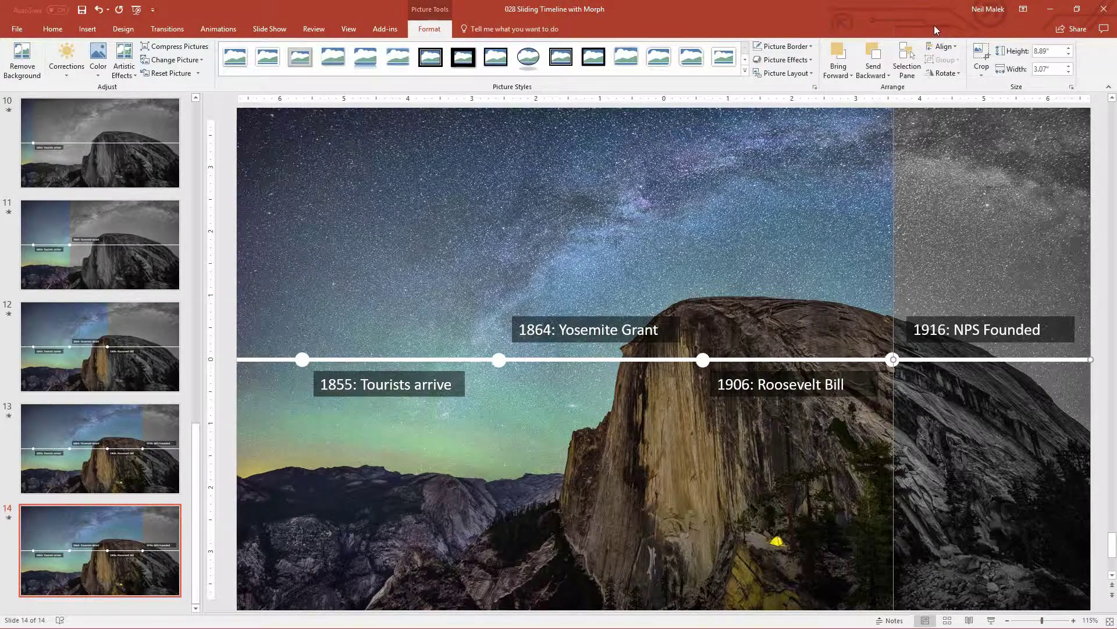
click(978, 51)
drag(895, 359, 1089, 347)
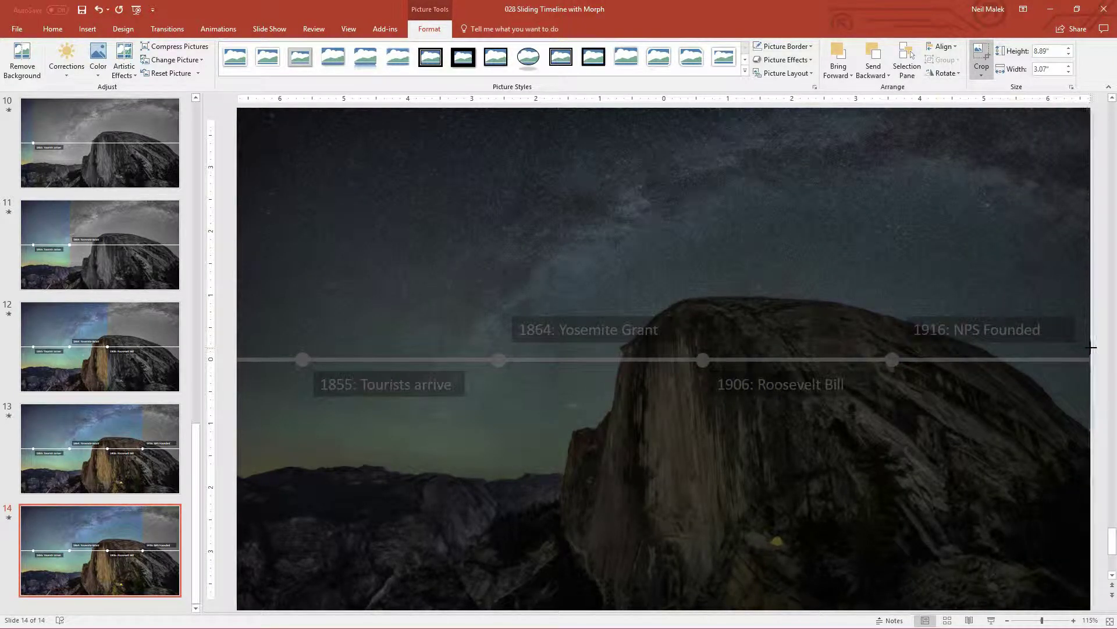
key(Escape)
click(979, 54)
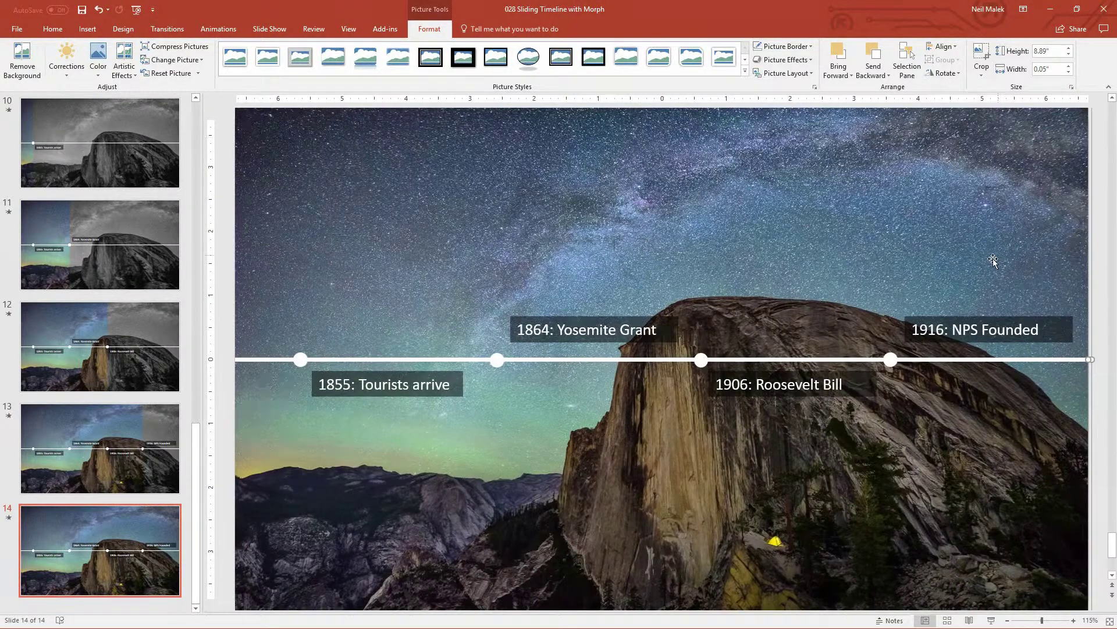
Step: Select the 1916: NPS Founded label and bring up its animation settings
click(970, 321)
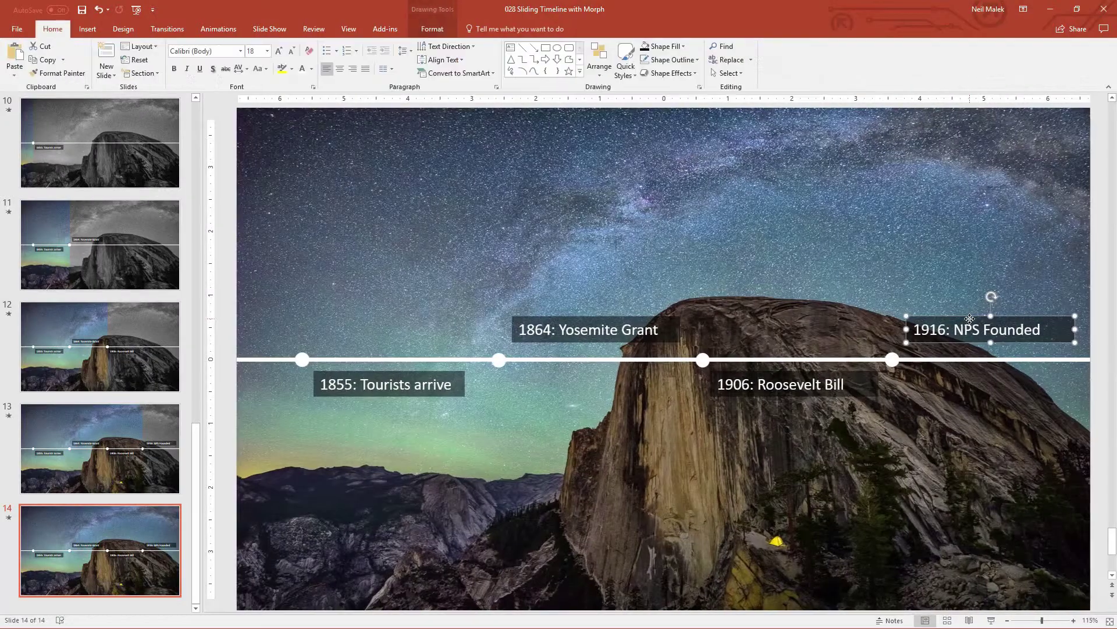
click(431, 29)
click(220, 32)
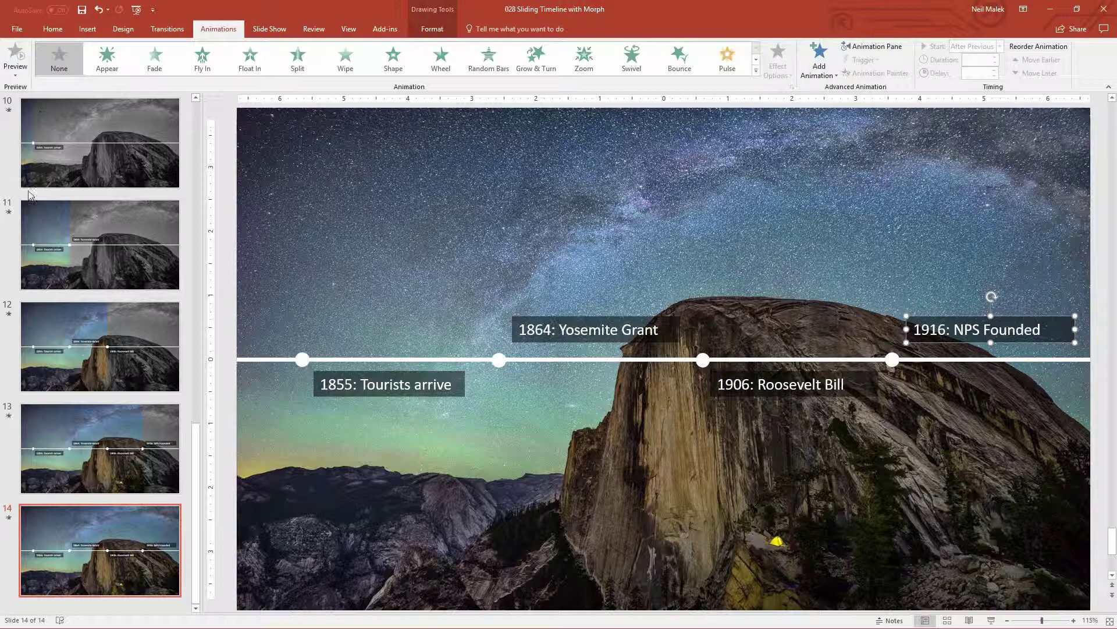
scroll(86, 169, up, 3)
scroll(86, 169, up, 1)
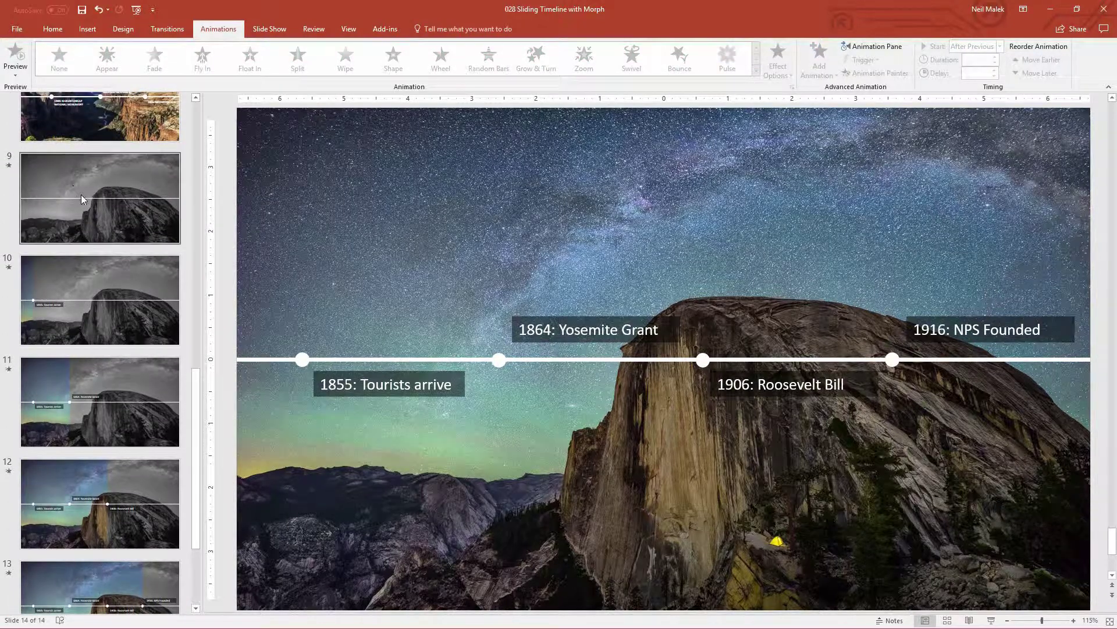